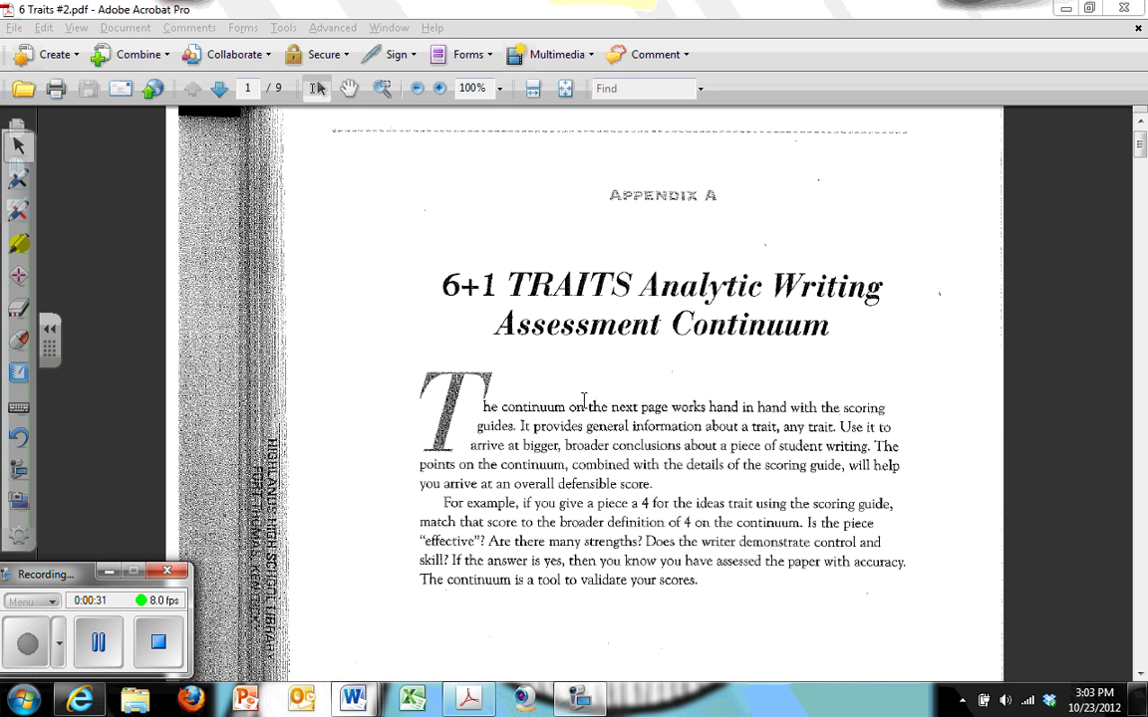
Make 6 Traits #2.pdf the active Acrobat window.
{"action": "left_click", "coordinate": [598, 408]}
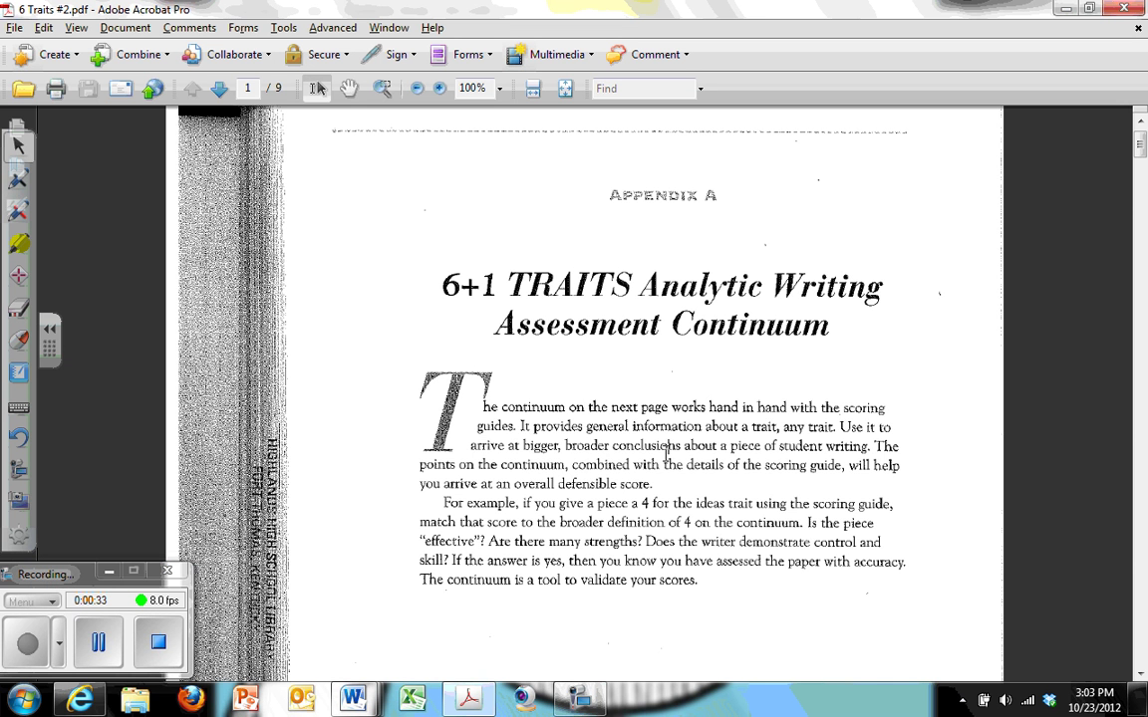
Scroll through pages 2 and 3 down to the Ideas guide's level 1 statements.
{"action": "scroll", "coordinate": [598, 409], "scroll_direction": "down", "scroll_amount": 2}
{"action": "scroll", "coordinate": [661, 458], "scroll_direction": "down", "scroll_amount": 10}
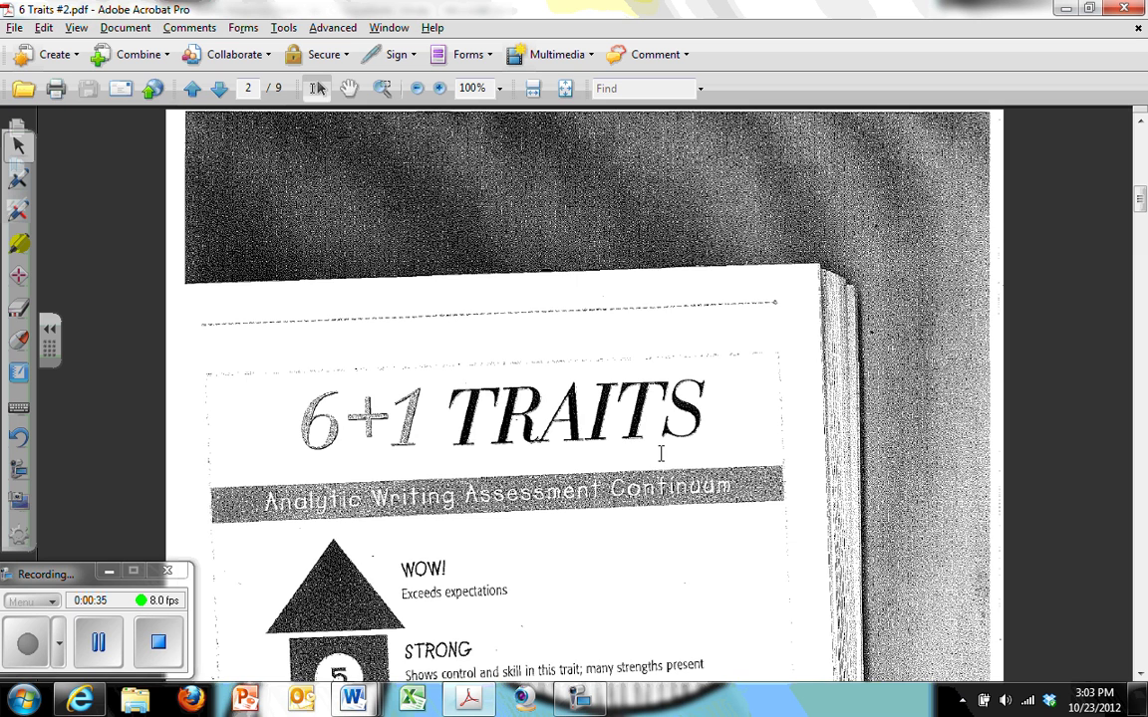
{"action": "scroll", "coordinate": [663, 461], "scroll_direction": "down", "scroll_amount": 5}
{"action": "scroll", "coordinate": [665, 462], "scroll_direction": "down", "scroll_amount": 10}
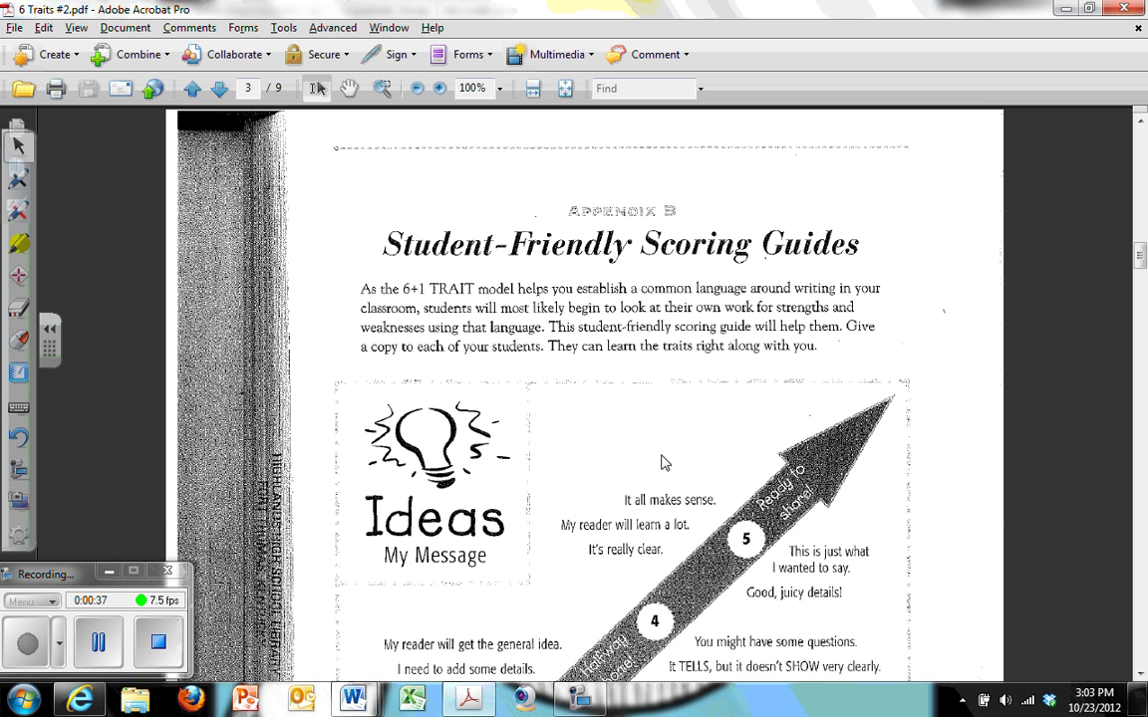
{"action": "scroll", "coordinate": [687, 461], "scroll_direction": "down", "scroll_amount": 2}
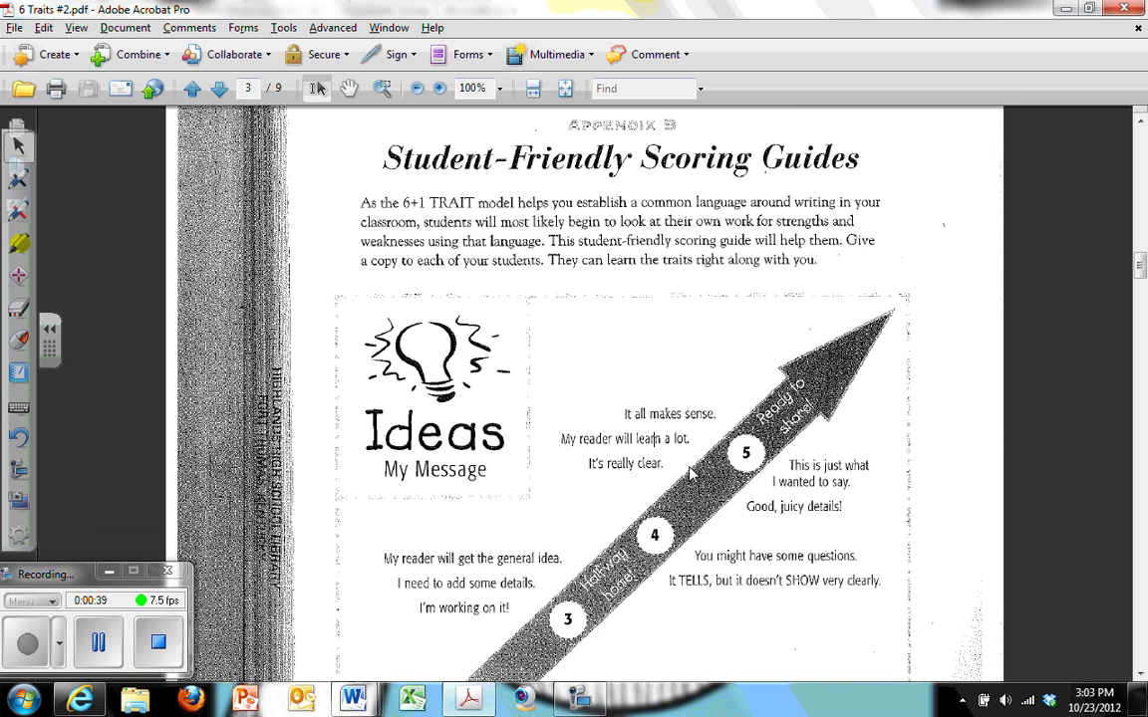
{"action": "scroll", "coordinate": [687, 461], "scroll_direction": "down", "scroll_amount": 1}
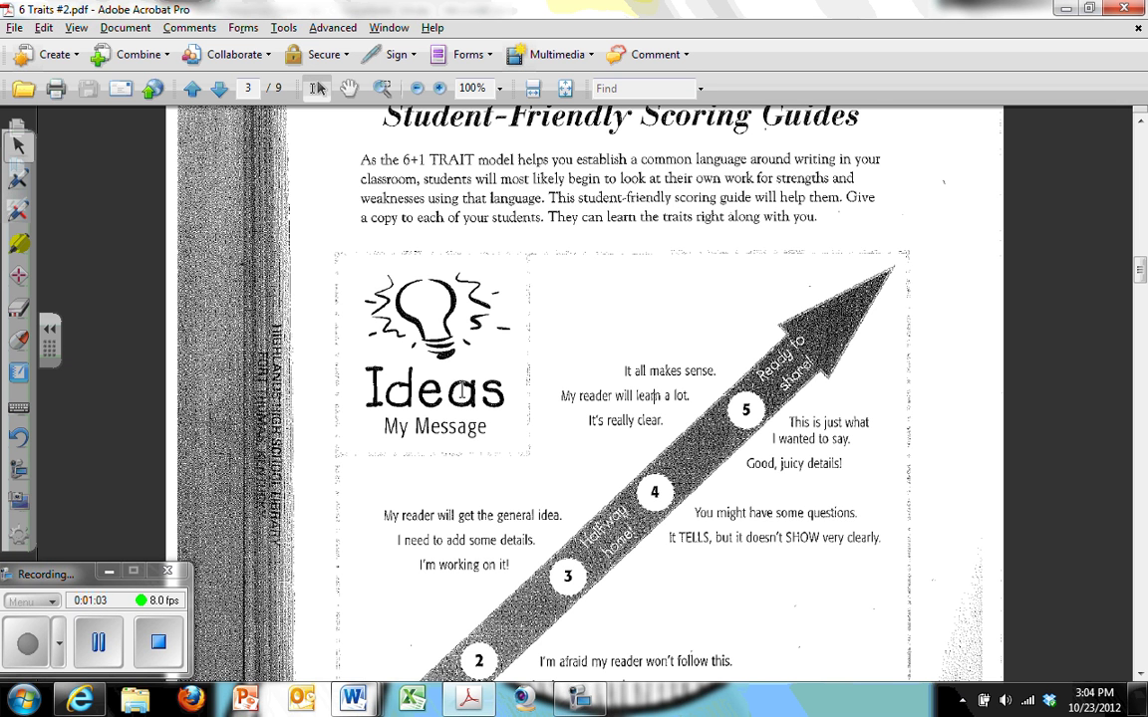
{"action": "scroll", "coordinate": [460, 396], "scroll_direction": "down", "scroll_amount": 1}
{"action": "scroll", "coordinate": [460, 395], "scroll_direction": "down", "scroll_amount": 12}
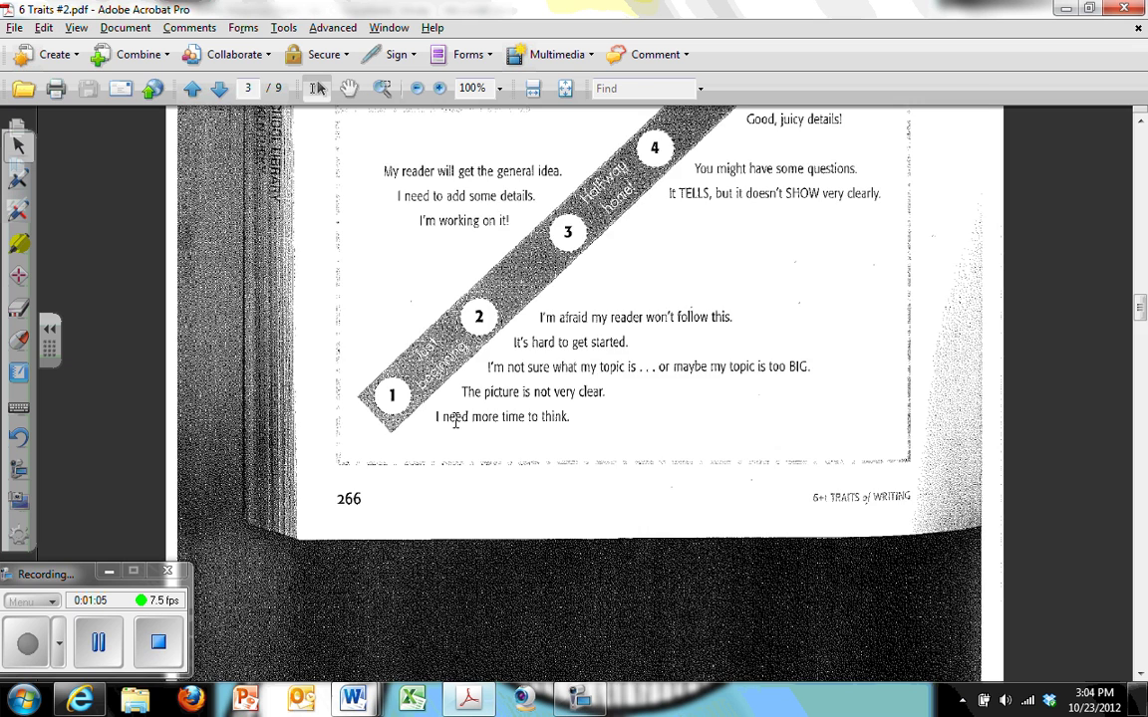
Scroll past page 4's Organization guide to the top of page 5, Voice.
{"action": "scroll", "coordinate": [454, 423], "scroll_direction": "down", "scroll_amount": 4}
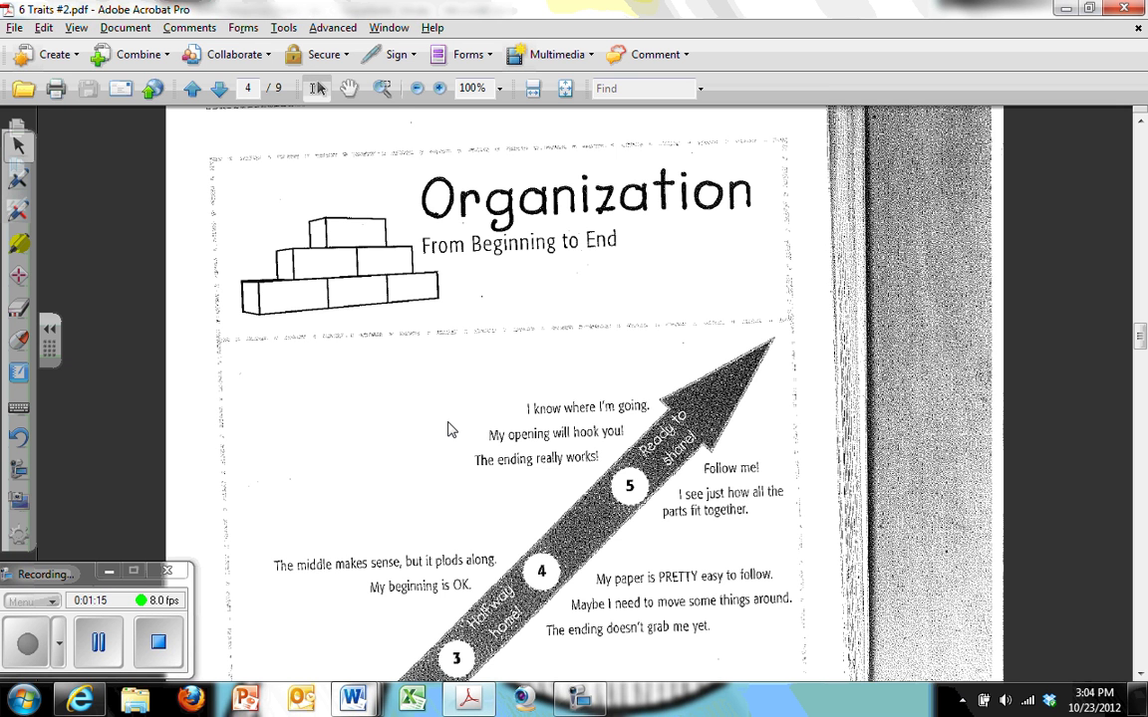
{"action": "scroll", "coordinate": [447, 428], "scroll_direction": "down", "scroll_amount": 5}
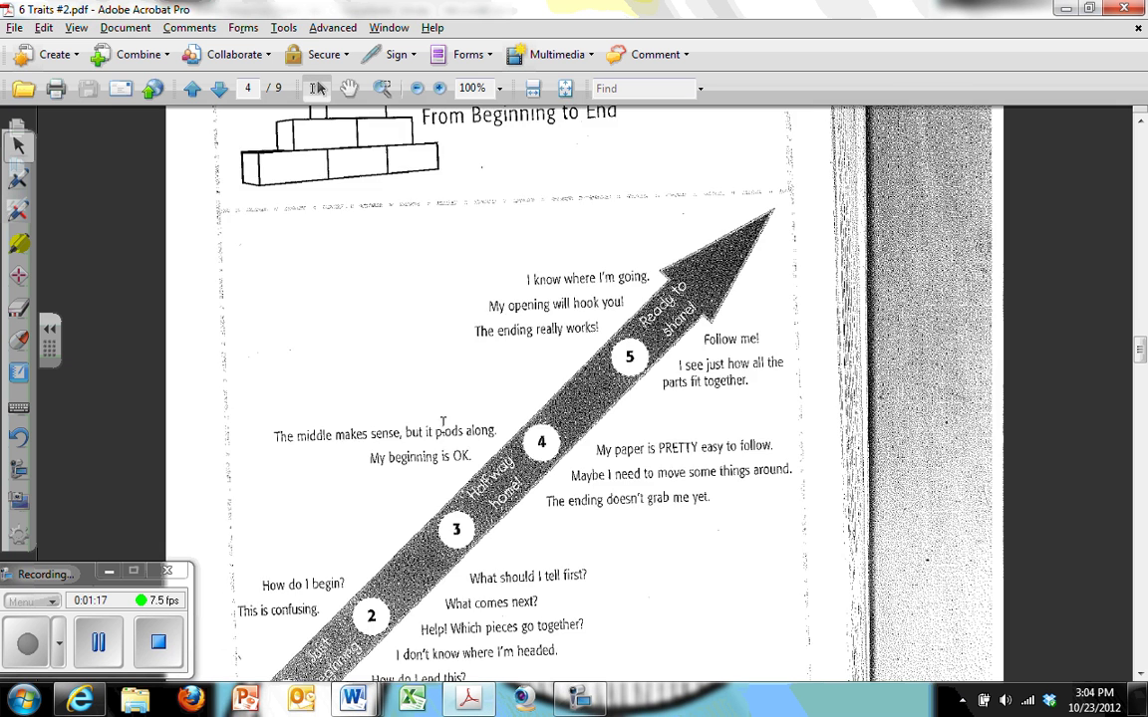
{"action": "scroll", "coordinate": [447, 441], "scroll_direction": "down", "scroll_amount": 10}
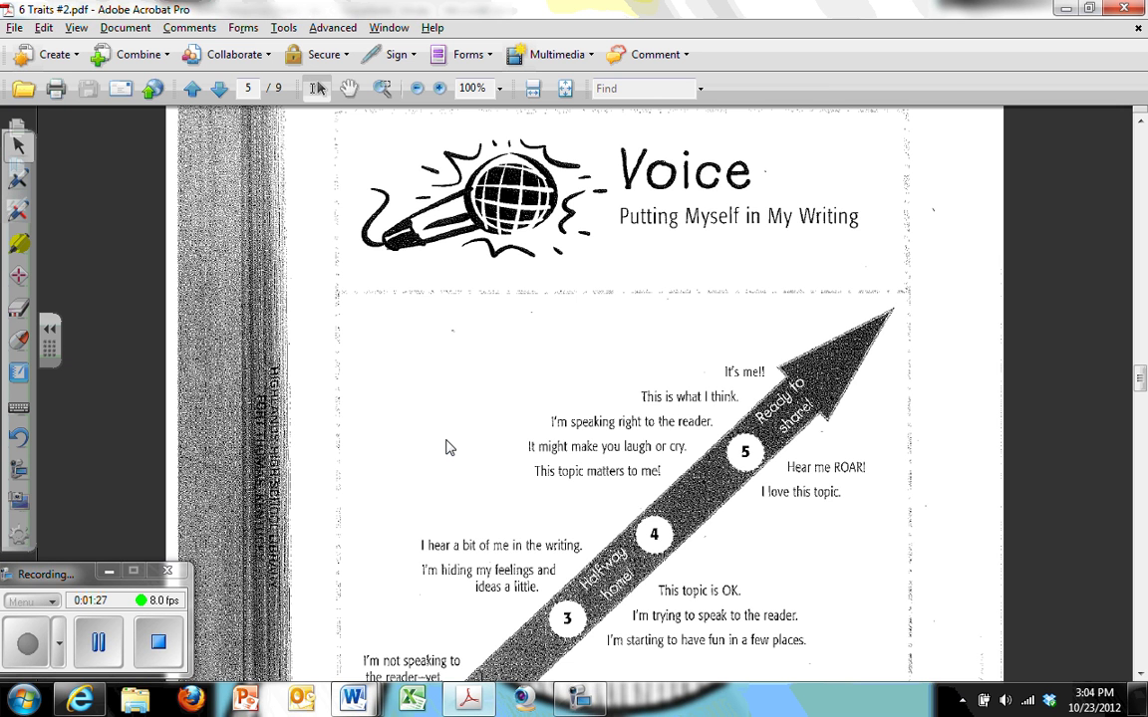
Read through page 5's Voice chart and scroll on to page 6, Word Choice.
{"action": "scroll", "coordinate": [446, 444], "scroll_direction": "down", "scroll_amount": 3}
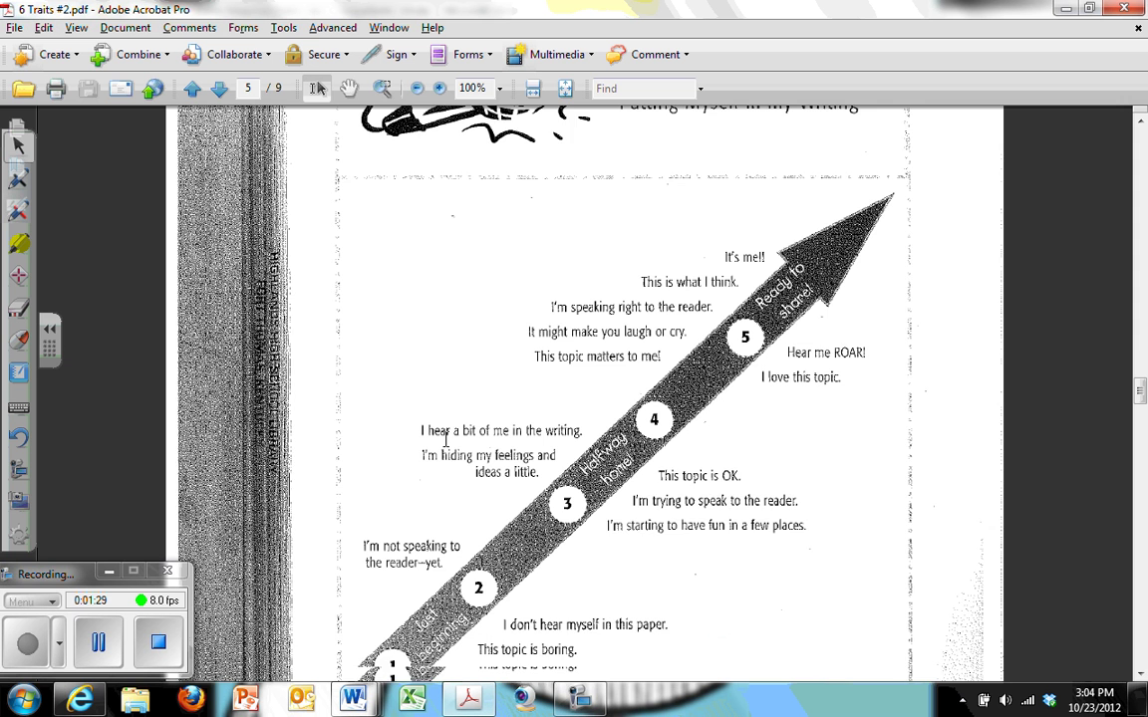
{"action": "scroll", "coordinate": [446, 443], "scroll_direction": "down", "scroll_amount": 2}
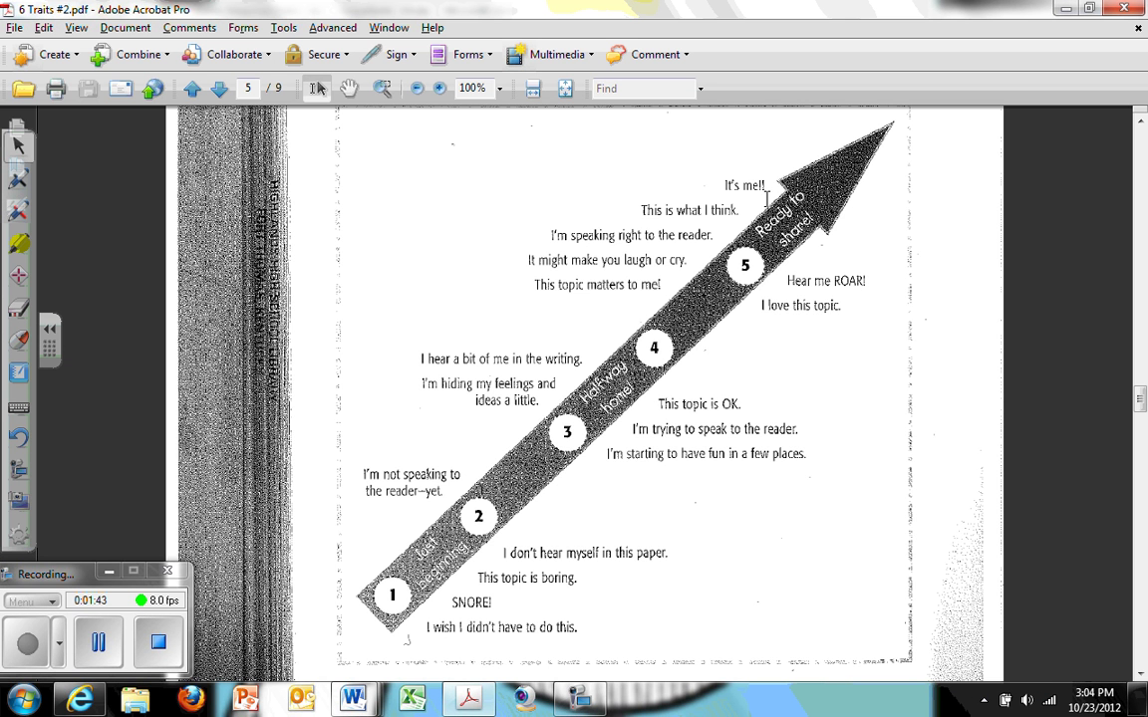
{"action": "scroll", "coordinate": [730, 225], "scroll_direction": "up", "scroll_amount": 2}
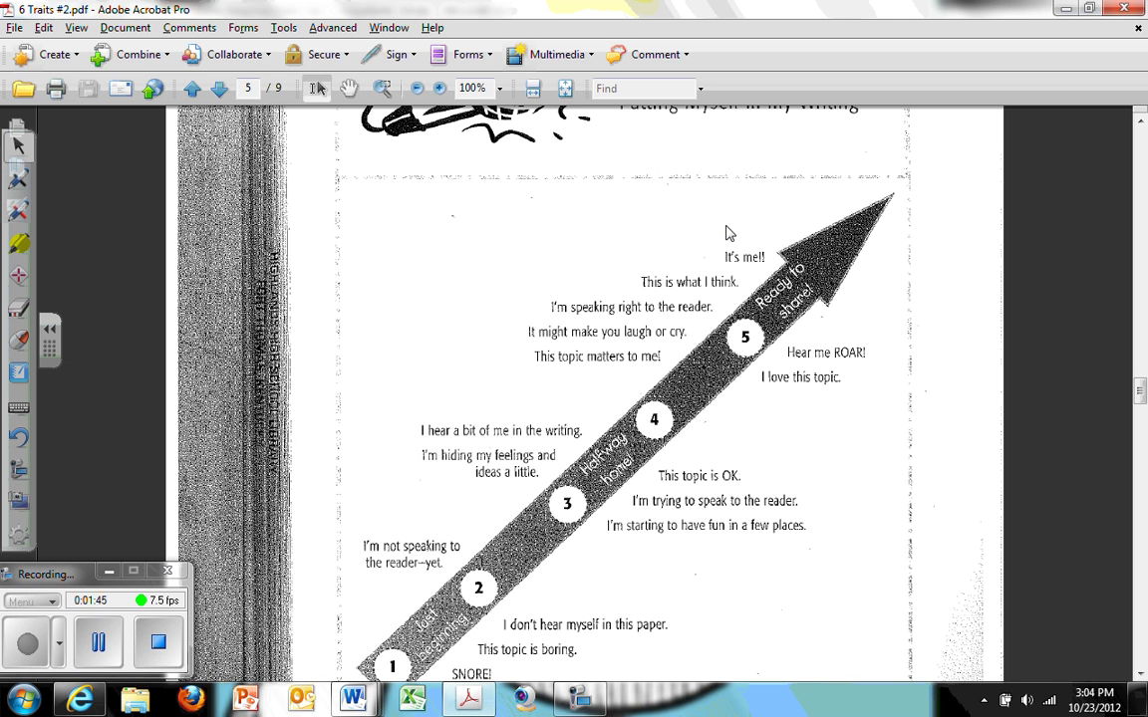
{"action": "scroll", "coordinate": [724, 239], "scroll_direction": "up", "scroll_amount": 2}
{"action": "scroll", "coordinate": [737, 289], "scroll_direction": "down", "scroll_amount": 1}
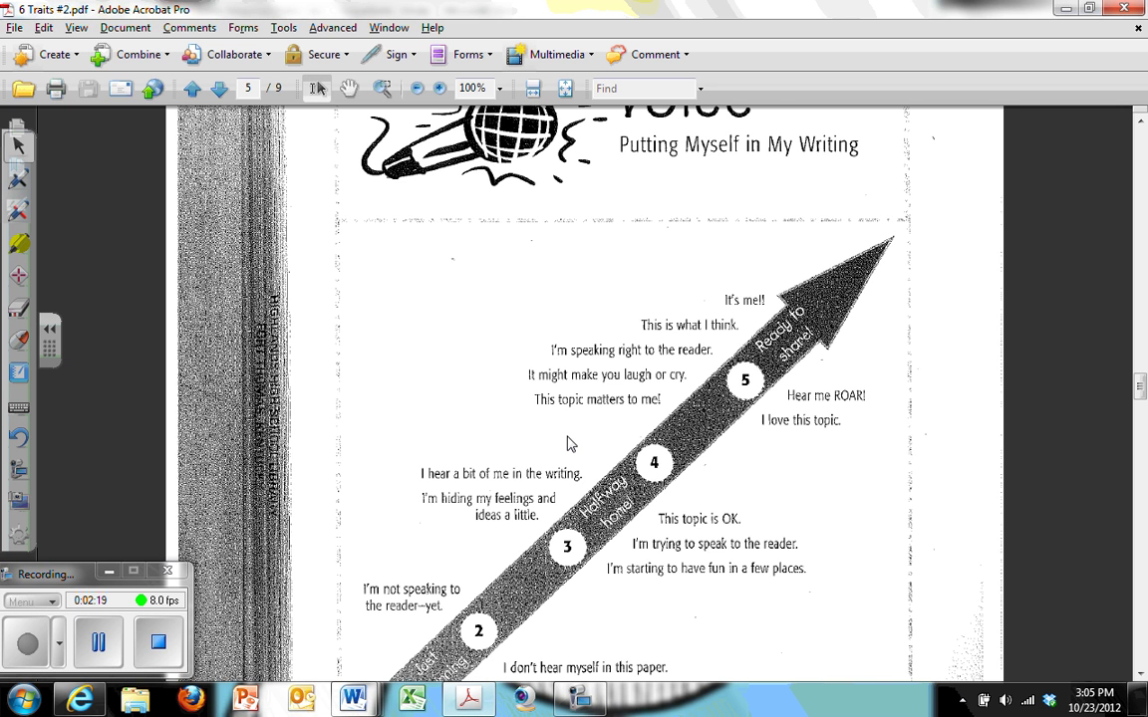
{"action": "scroll", "coordinate": [567, 443], "scroll_direction": "down", "scroll_amount": 2}
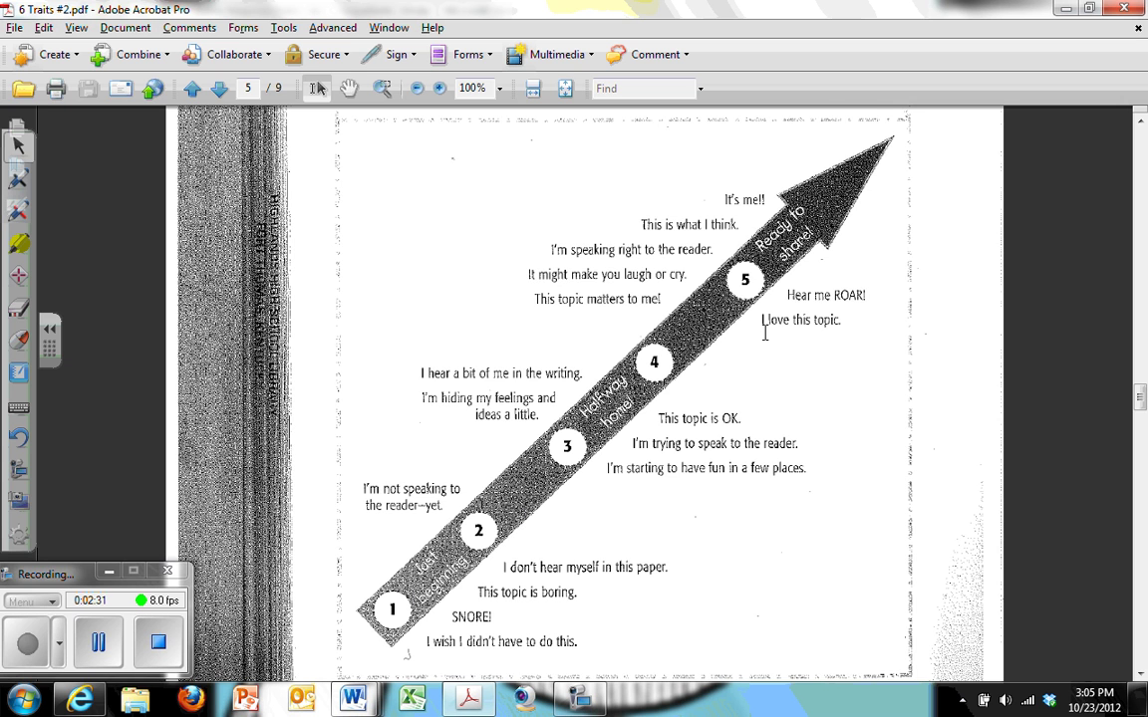
{"action": "scroll", "coordinate": [717, 378], "scroll_direction": "down", "scroll_amount": 3}
{"action": "scroll", "coordinate": [717, 379], "scroll_direction": "down", "scroll_amount": 10}
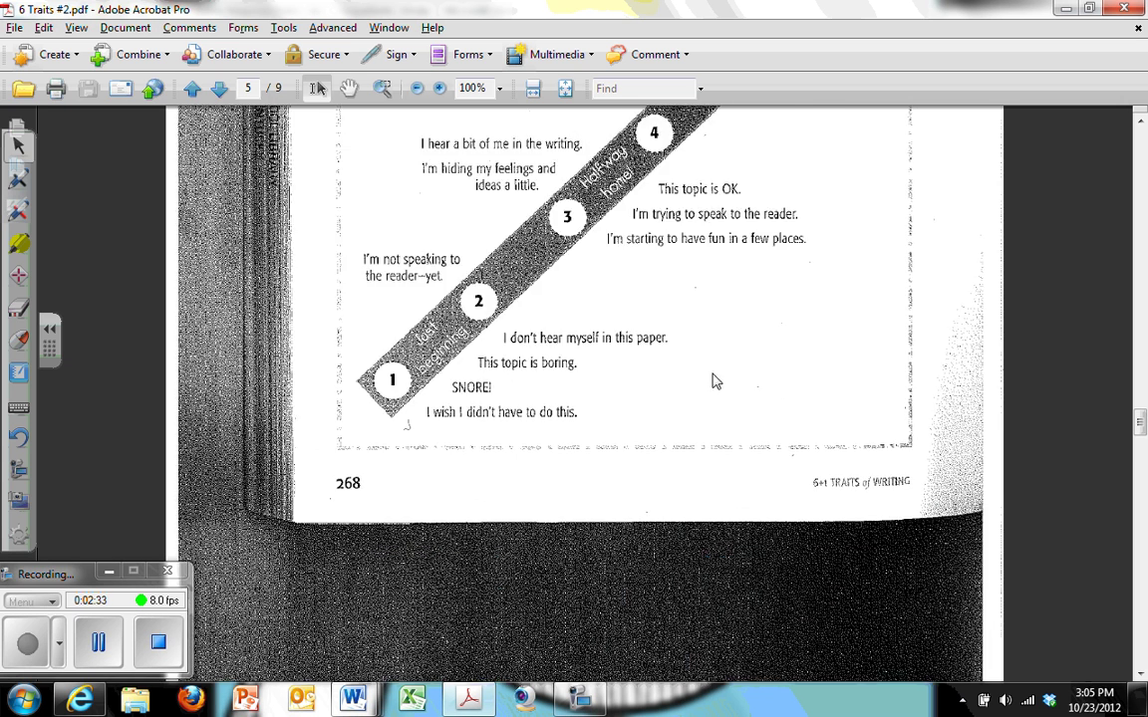
{"action": "scroll", "coordinate": [705, 379], "scroll_direction": "down", "scroll_amount": 1}
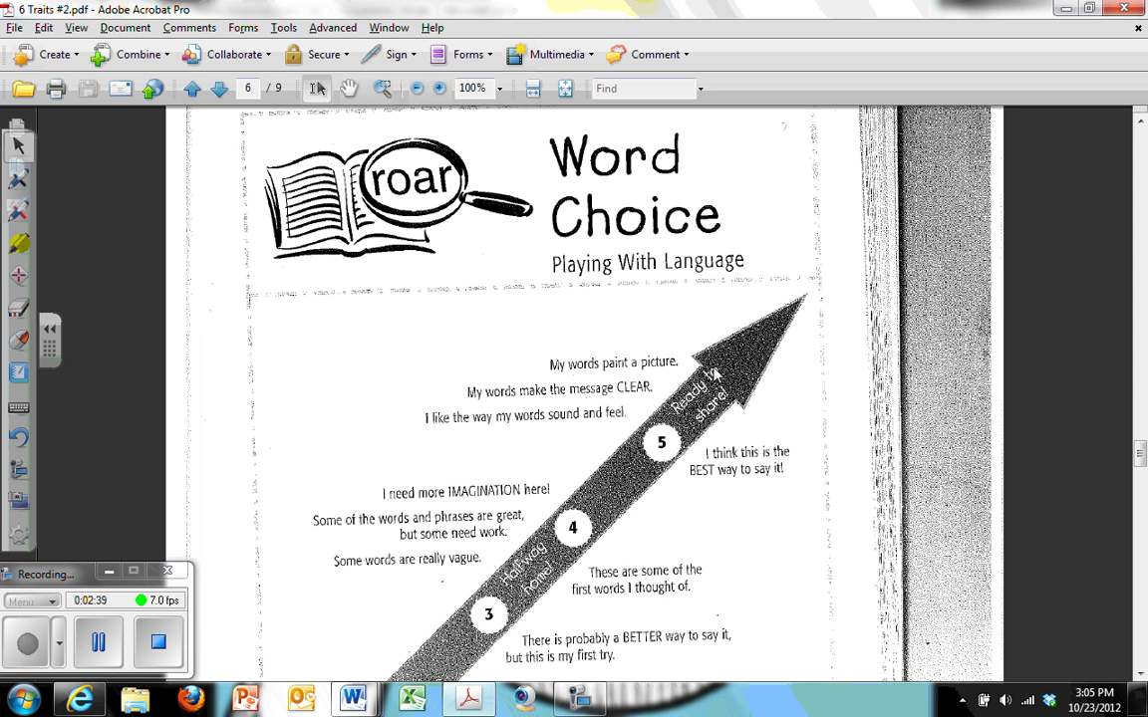
Scroll through the Word Choice chart down to page 7, Sentence Fluency.
{"action": "scroll", "coordinate": [715, 374], "scroll_direction": "down", "scroll_amount": 1}
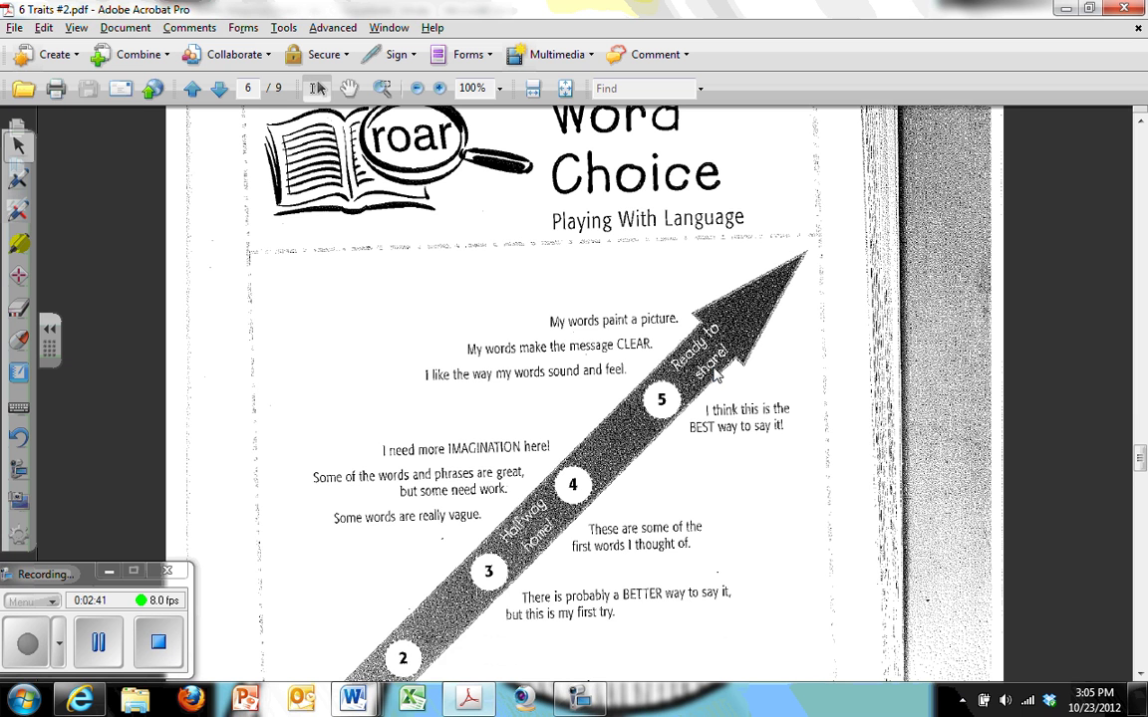
{"action": "scroll", "coordinate": [715, 371], "scroll_direction": "up", "scroll_amount": 1}
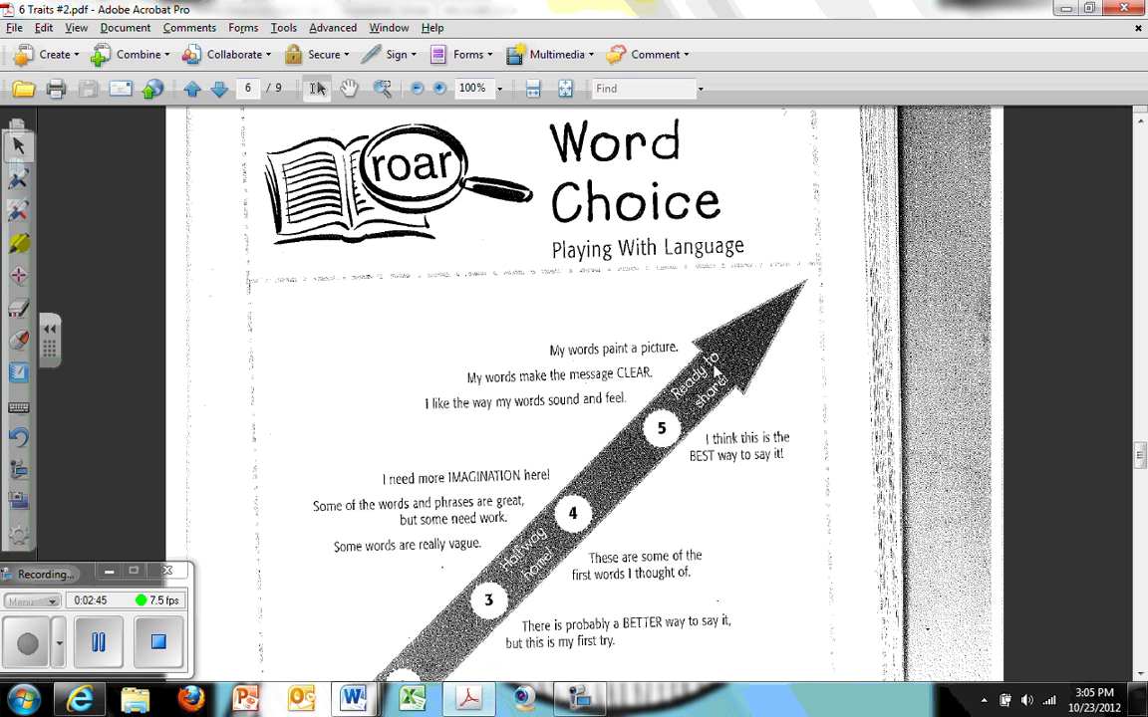
{"action": "scroll", "coordinate": [713, 374], "scroll_direction": "down", "scroll_amount": 5}
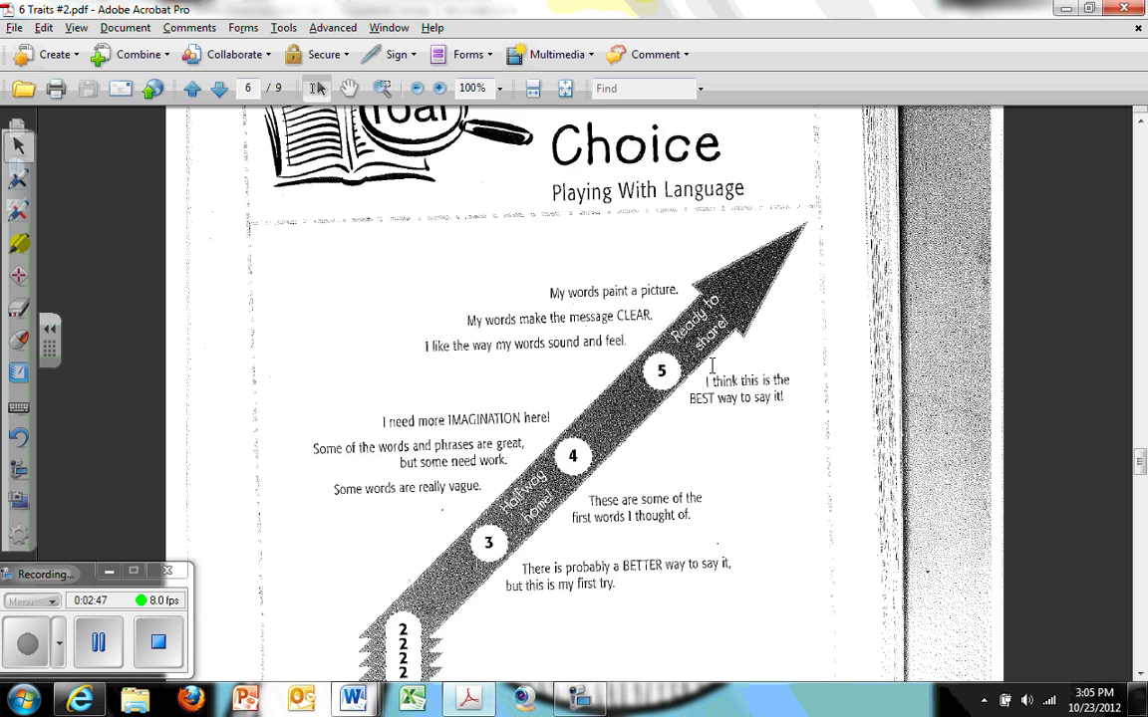
{"action": "scroll", "coordinate": [714, 377], "scroll_direction": "down", "scroll_amount": 12}
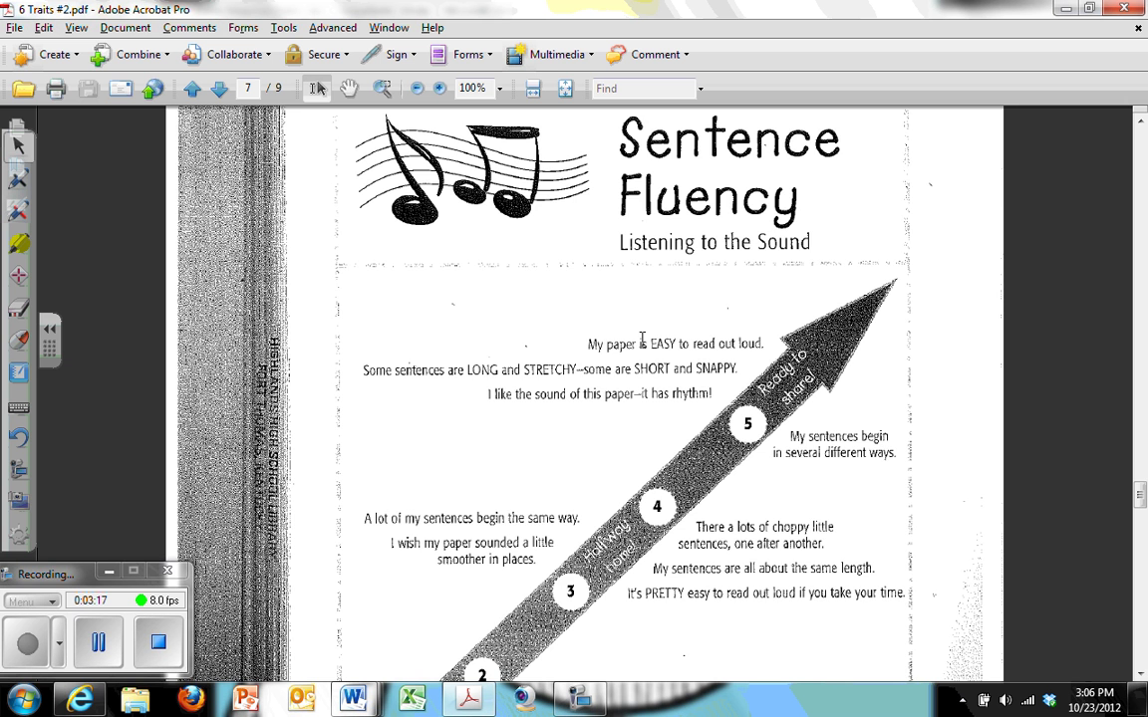
{"action": "scroll", "coordinate": [592, 425], "scroll_direction": "down", "scroll_amount": 1}
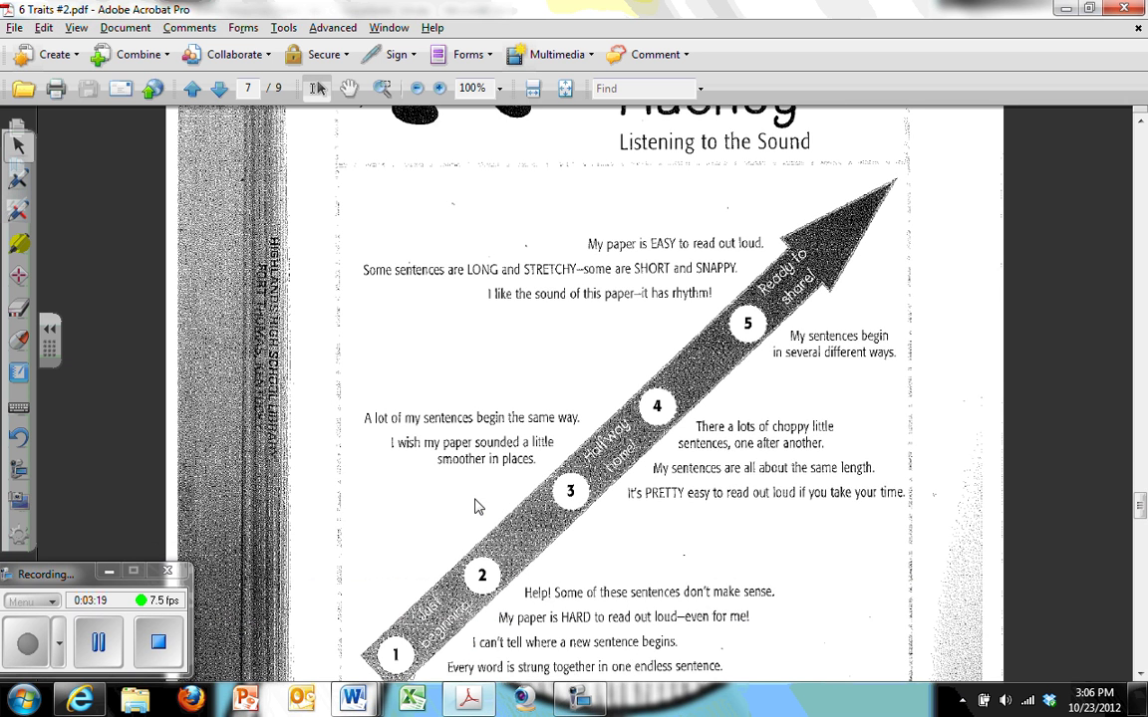
{"action": "scroll", "coordinate": [475, 506], "scroll_direction": "down", "scroll_amount": 1}
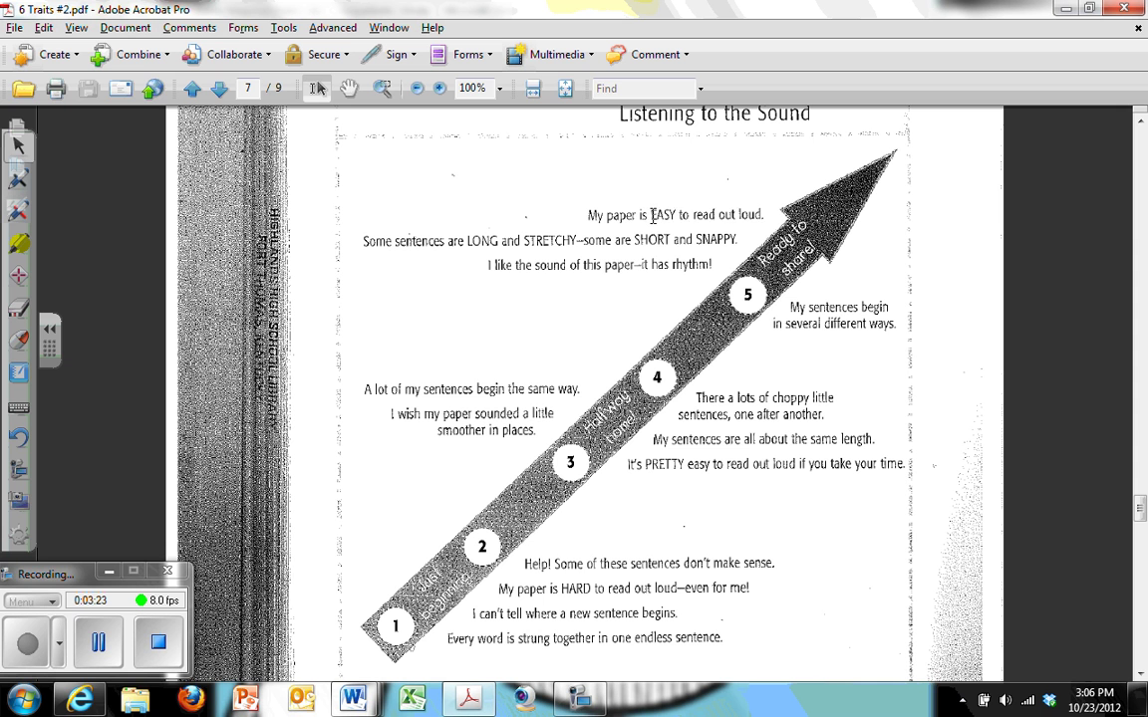
{"action": "left_click_drag", "start_coordinate": [651, 214], "coordinate": [763, 213]}
{"action": "left_click", "coordinate": [717, 214]}
{"action": "left_click_drag", "start_coordinate": [363, 240], "coordinate": [724, 251]}
{"action": "left_click", "coordinate": [659, 263]}
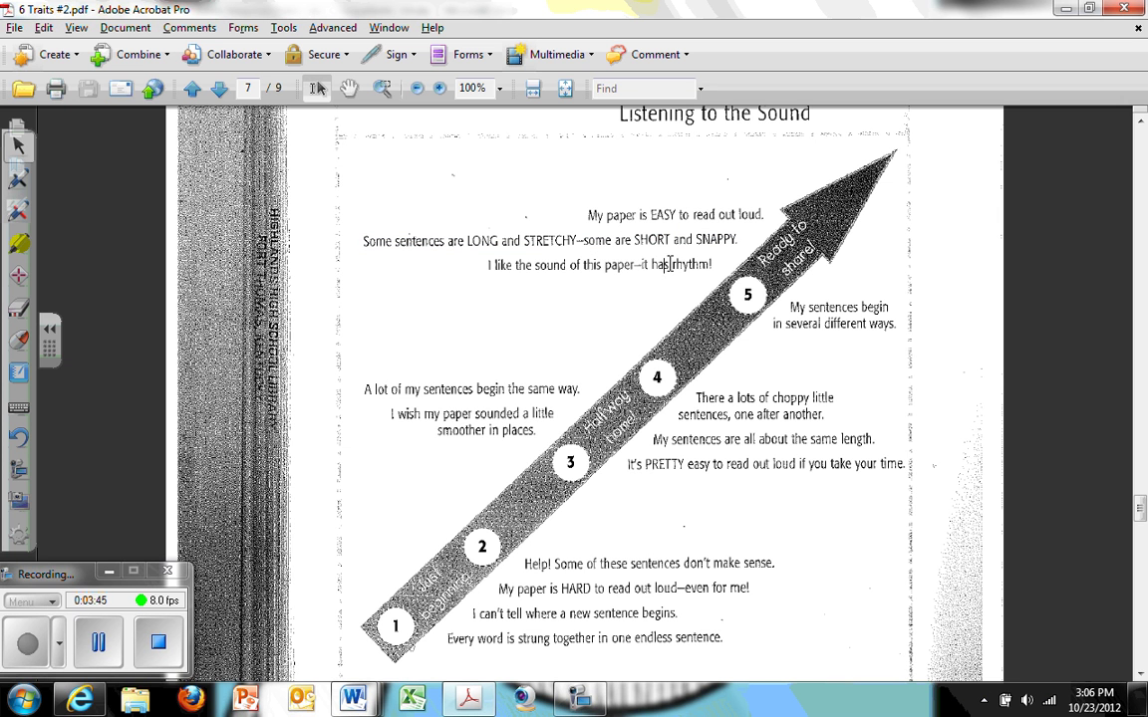
{"action": "scroll", "coordinate": [670, 265], "scroll_direction": "down", "scroll_amount": 10}
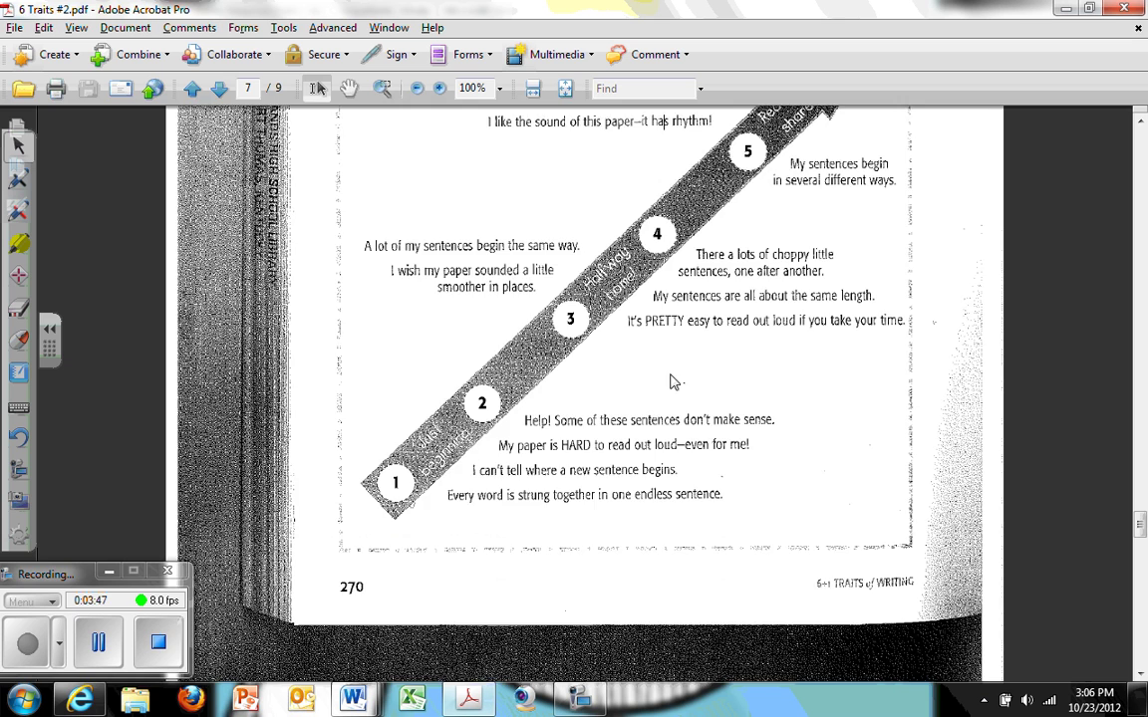
Scroll through page 8, Conventions, to page 9 Presentation's level 1 statements.
{"action": "scroll", "coordinate": [667, 378], "scroll_direction": "down", "scroll_amount": 5}
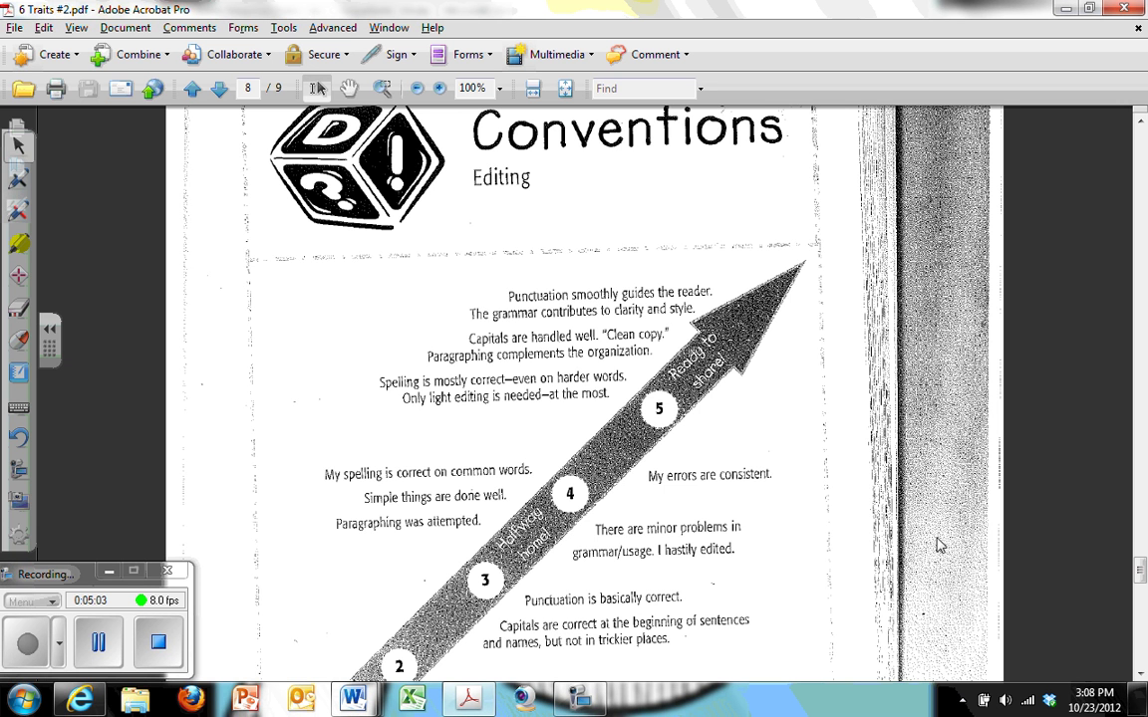
{"action": "scroll", "coordinate": [842, 483], "scroll_direction": "down", "scroll_amount": 10}
{"action": "scroll", "coordinate": [782, 485], "scroll_direction": "down", "scroll_amount": 1}
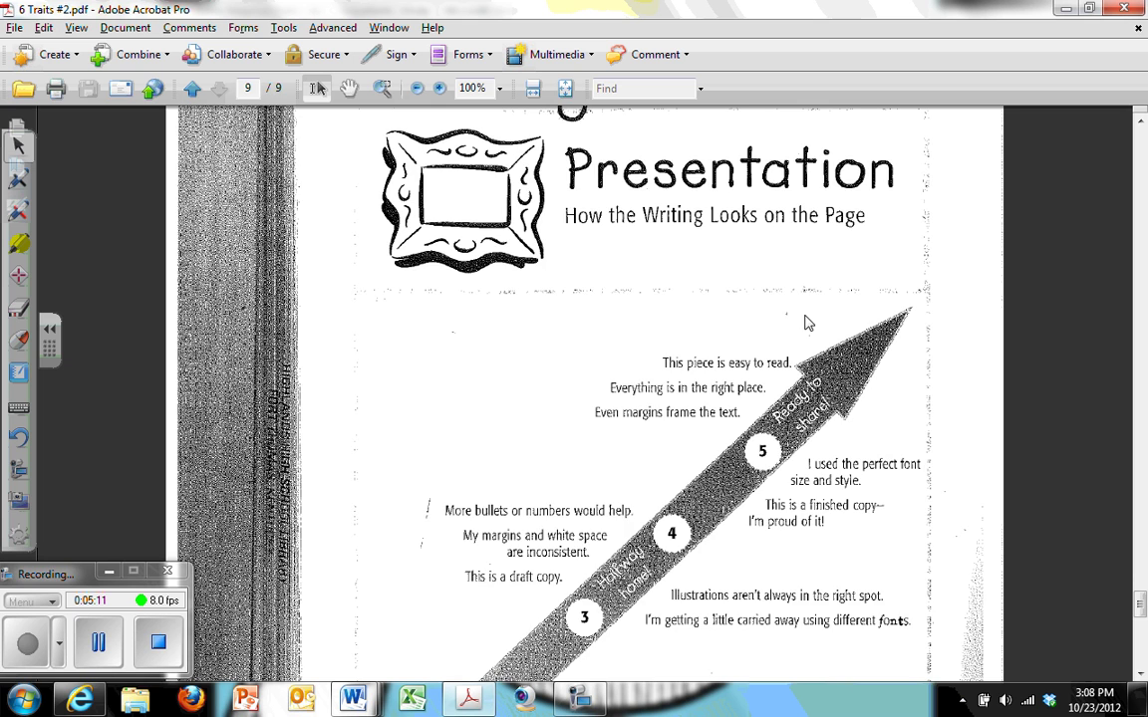
{"action": "scroll", "coordinate": [797, 346], "scroll_direction": "down", "scroll_amount": 1}
{"action": "scroll", "coordinate": [797, 346], "scroll_direction": "down", "scroll_amount": 2}
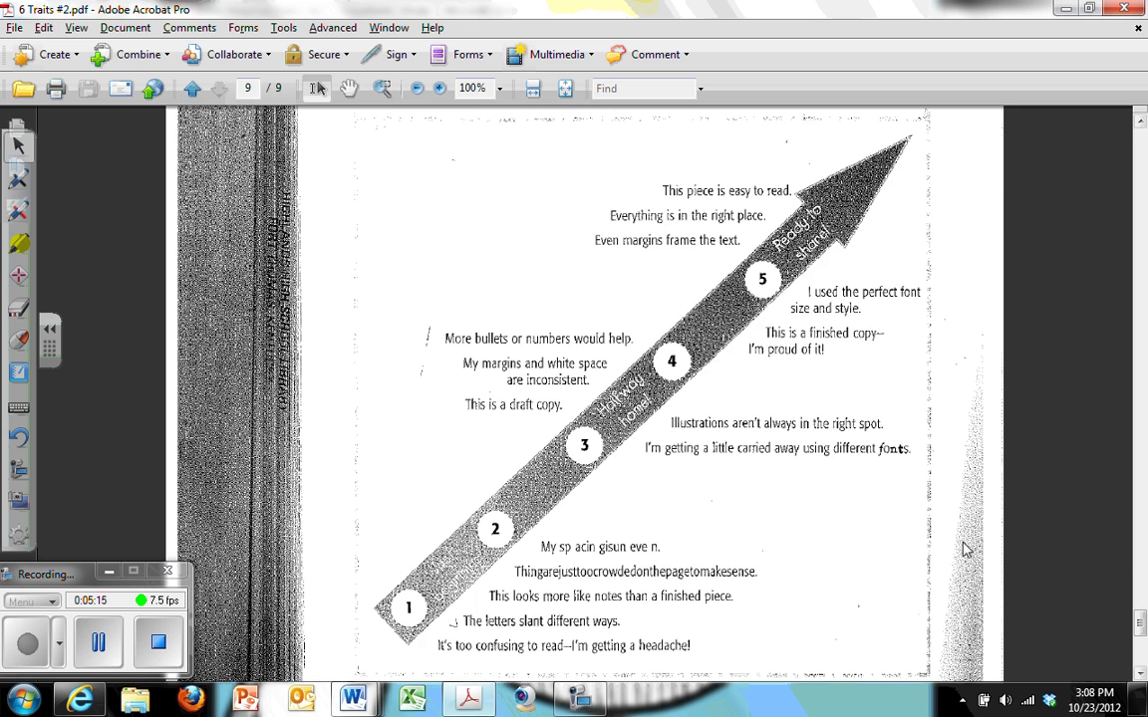
{"action": "scroll", "coordinate": [892, 545], "scroll_direction": "down", "scroll_amount": 2}
{"action": "scroll", "coordinate": [936, 571], "scroll_direction": "down", "scroll_amount": 2}
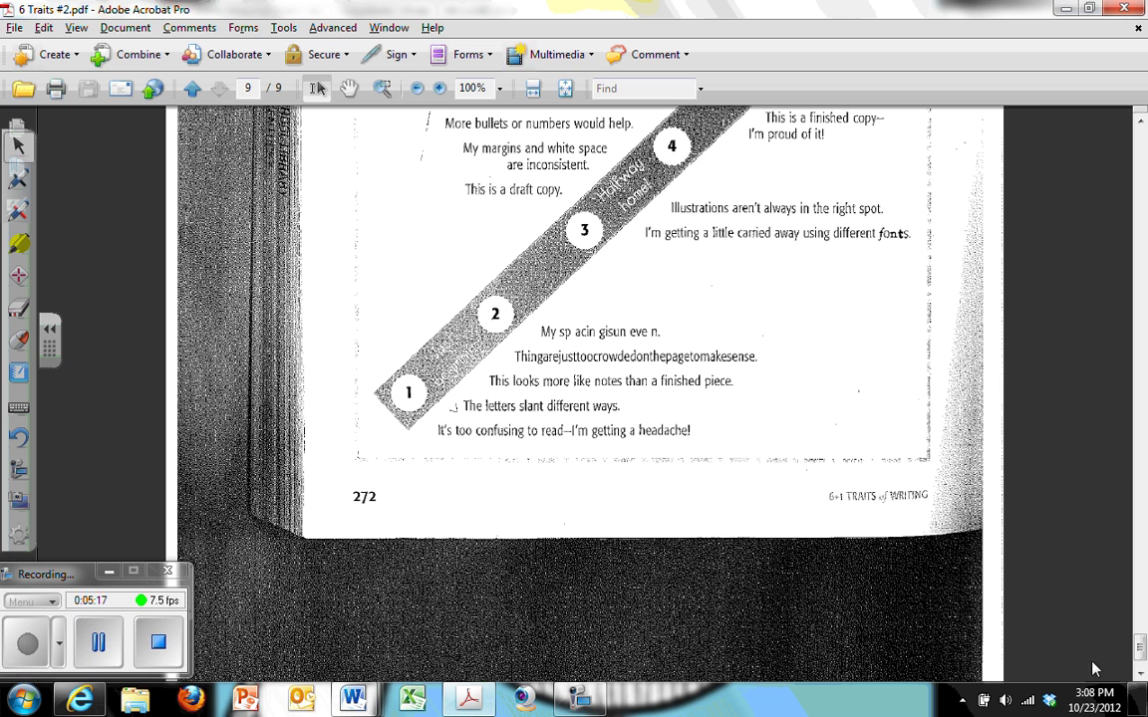
Show page 2's full 6+1 Traits scale, from WOW! down to NOT YET.
{"action": "left_click_drag", "start_coordinate": [1126, 463], "coordinate": [1112, 213]}
{"action": "scroll", "coordinate": [581, 327], "scroll_direction": "down", "scroll_amount": 1}
{"action": "scroll", "coordinate": [581, 326], "scroll_direction": "down", "scroll_amount": 6}
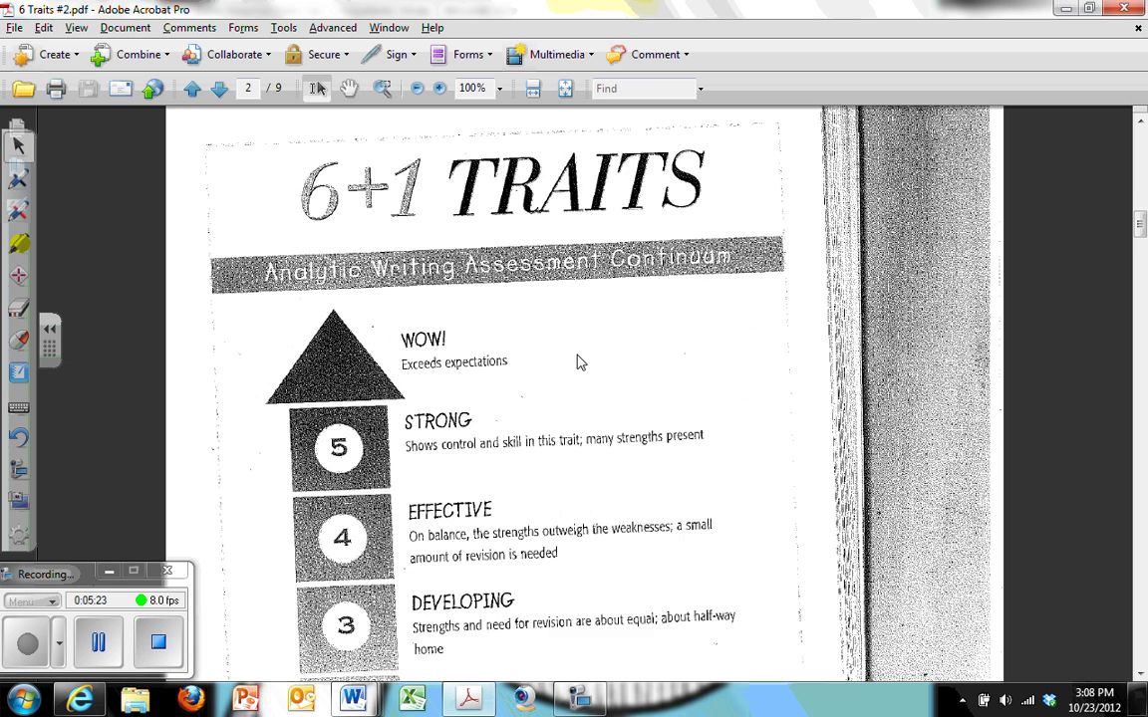
{"action": "scroll", "coordinate": [597, 435], "scroll_direction": "down", "scroll_amount": 1}
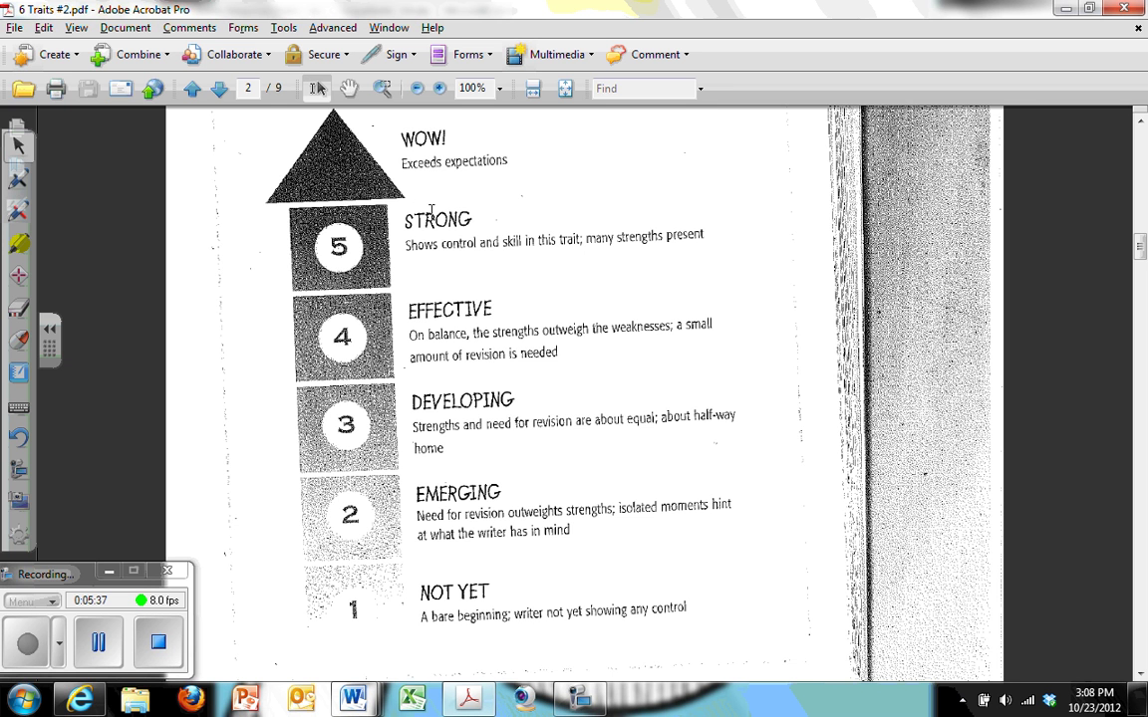
{"action": "scroll", "coordinate": [437, 297], "scroll_direction": "down", "scroll_amount": 1}
{"action": "scroll", "coordinate": [438, 297], "scroll_direction": "down", "scroll_amount": 1}
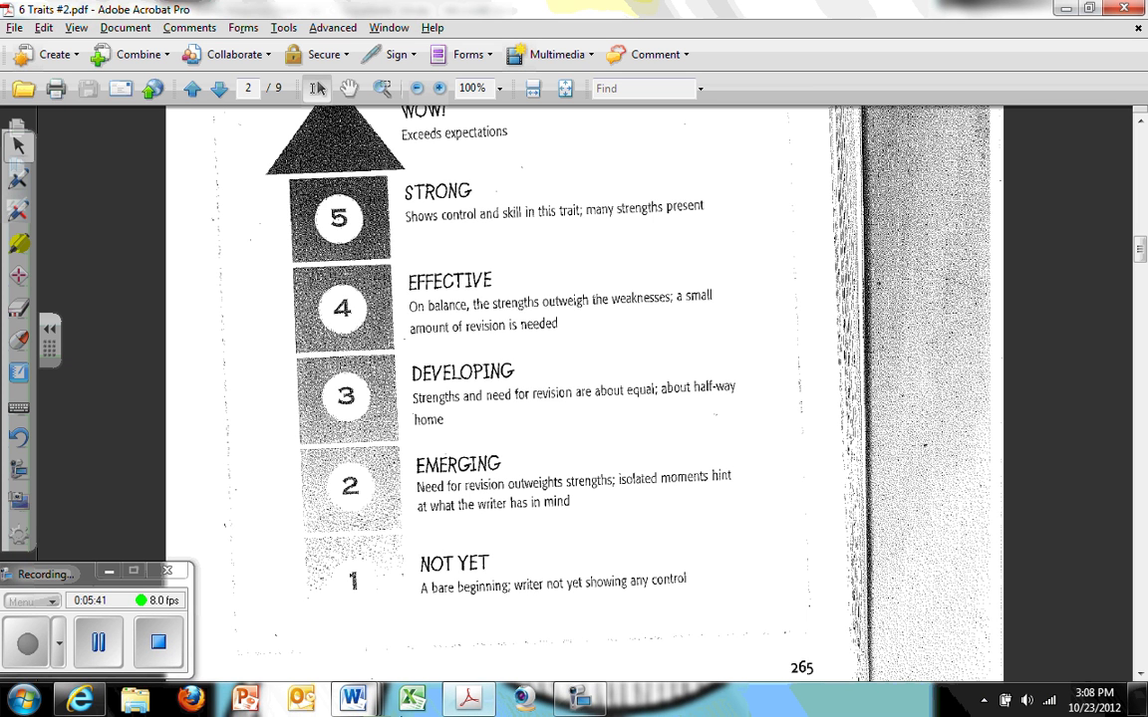
{"action": "left_click", "coordinate": [356, 700]}
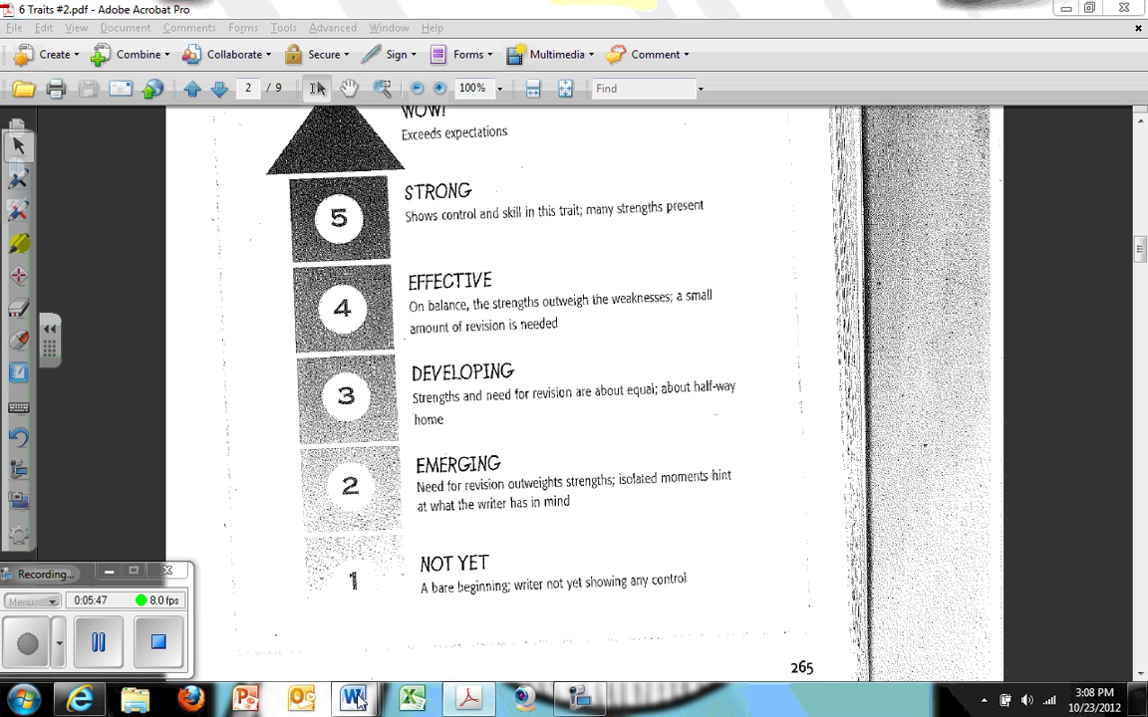
Bring the 6-traits Scoring Rubric.doc window to the front and scroll its table.
{"action": "key", "text": "alt+Tab"}
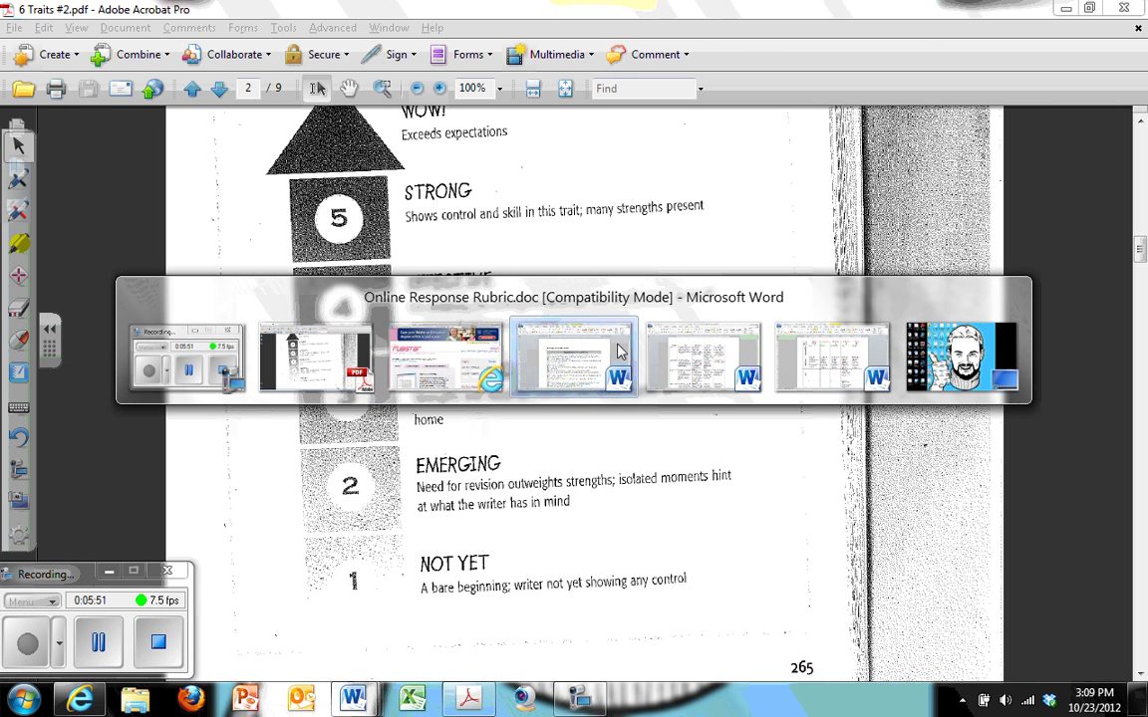
{"action": "key", "text": "alt+Tab"}
{"action": "key", "text": "alt+Tab"}
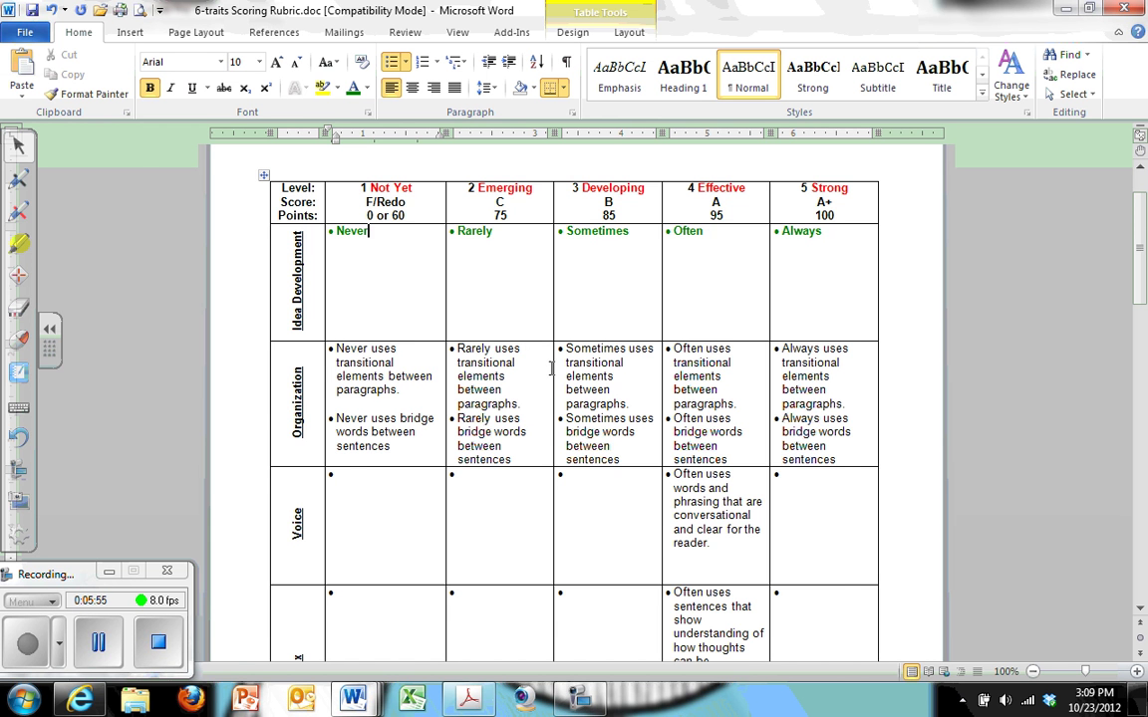
{"action": "scroll", "coordinate": [548, 361], "scroll_direction": "up", "scroll_amount": 2, "text": "ctrl"}
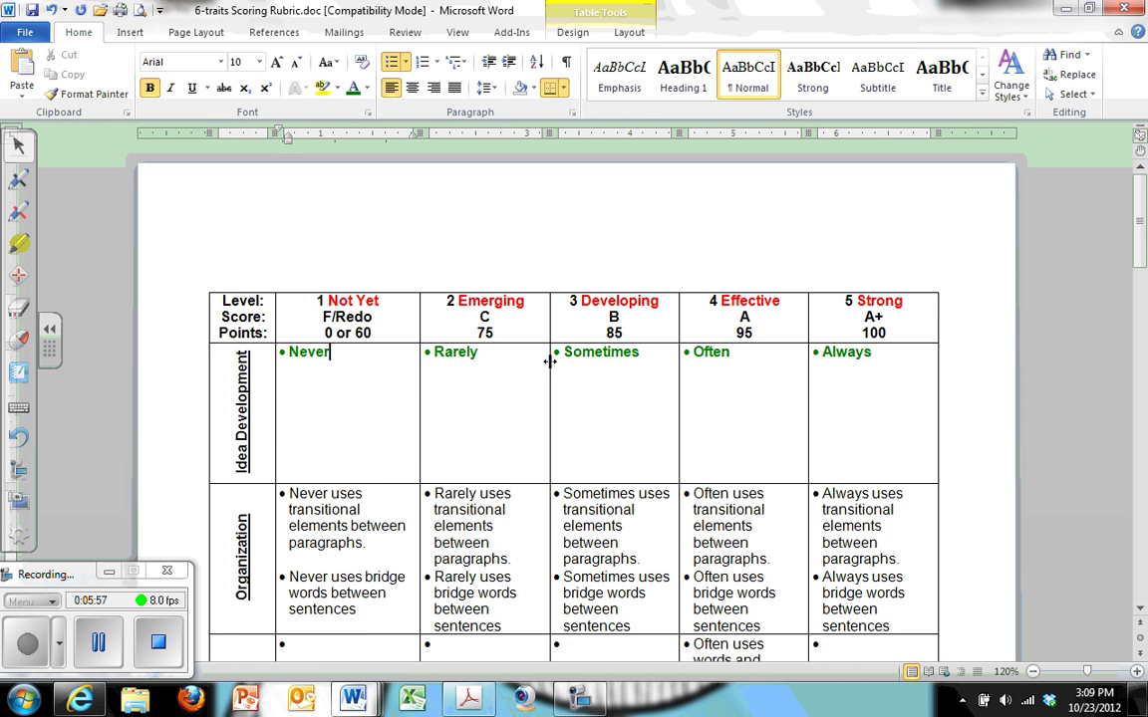
{"action": "scroll", "coordinate": [548, 361], "scroll_direction": "down", "scroll_amount": 2}
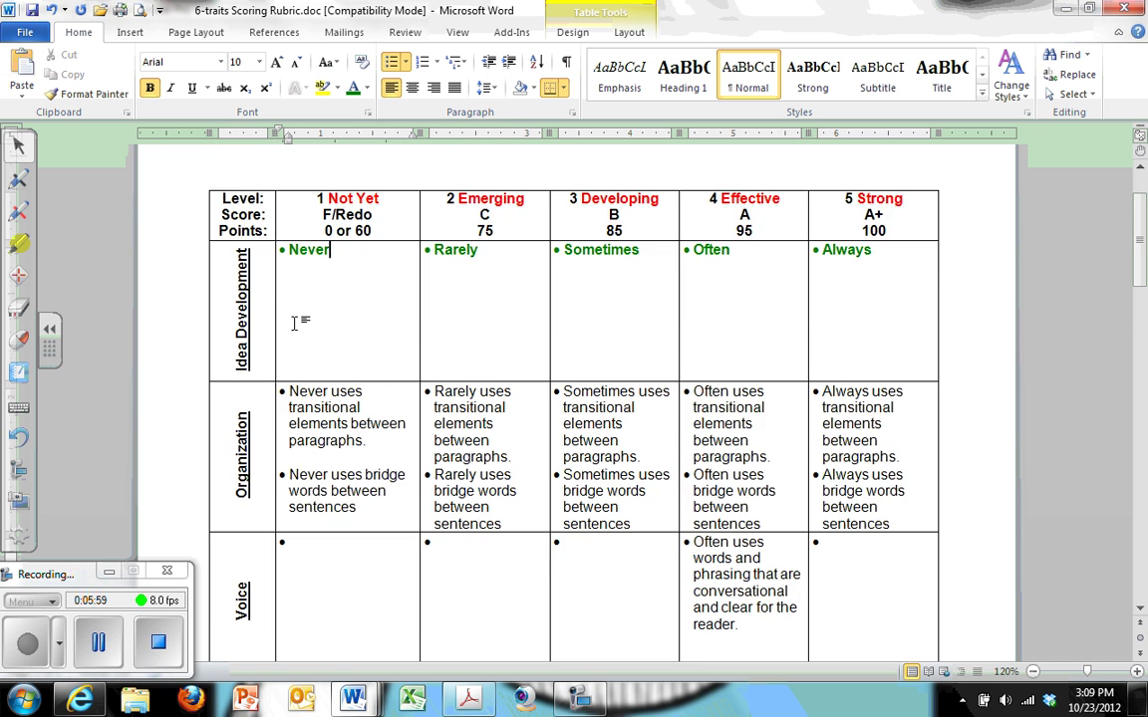
{"action": "scroll", "coordinate": [295, 322], "scroll_direction": "down", "scroll_amount": 10}
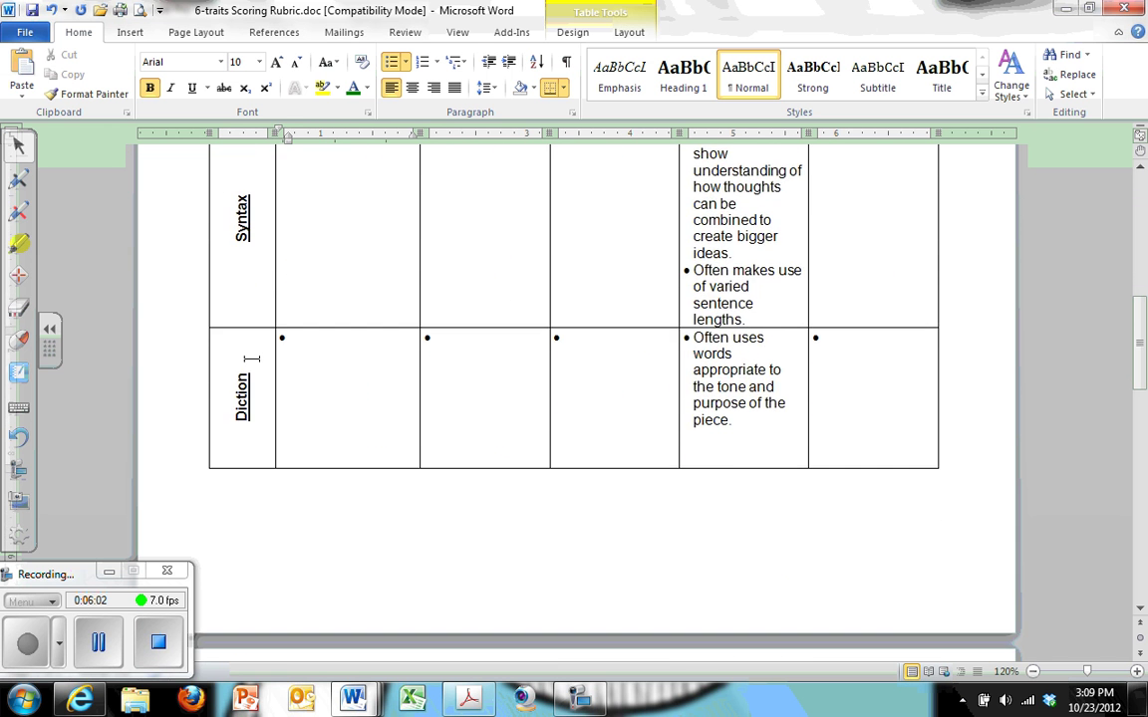
{"action": "scroll", "coordinate": [253, 338], "scroll_direction": "up", "scroll_amount": 12}
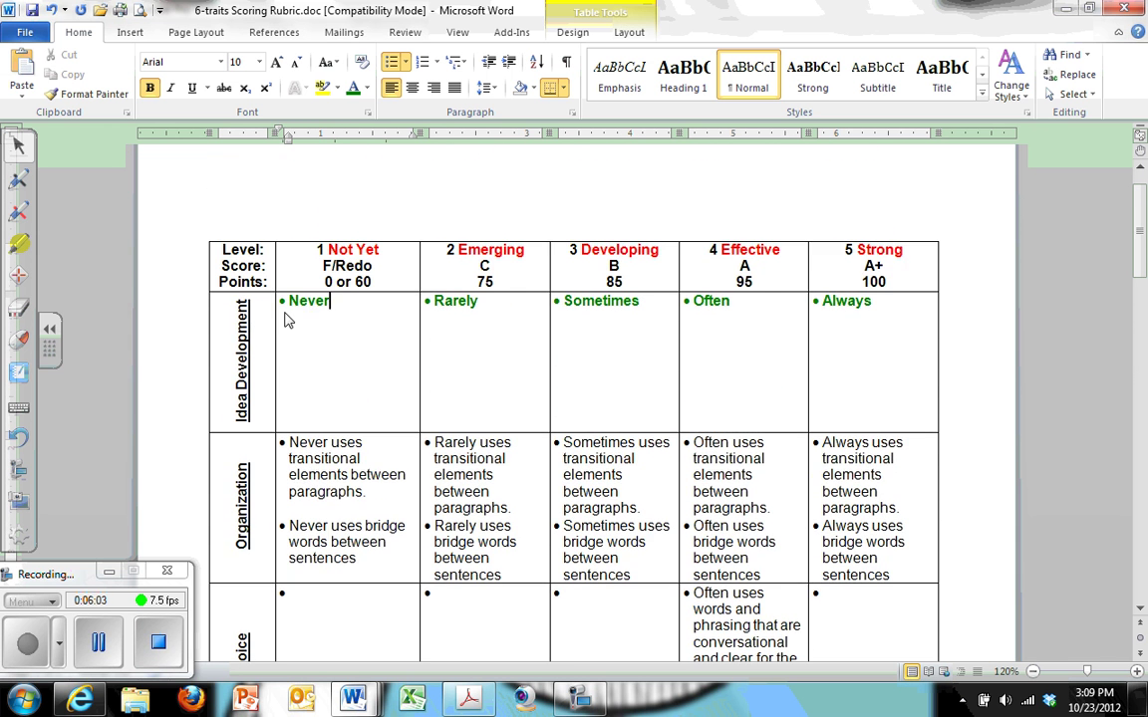
{"action": "scroll", "coordinate": [288, 320], "scroll_direction": "up", "scroll_amount": 1}
Highlight the header cells, then review levels from 1 Not Yet (F/Redo) to 5 Strong (A+, 100).
{"action": "left_click_drag", "start_coordinate": [325, 298], "coordinate": [847, 289]}
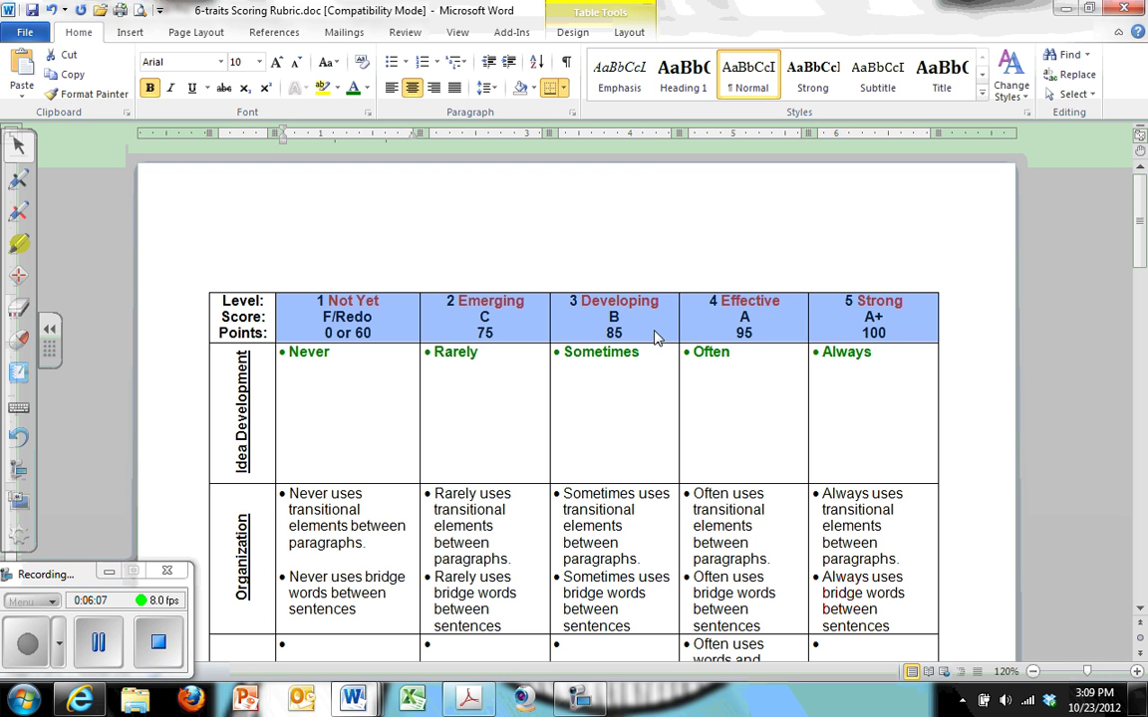
{"action": "left_click", "coordinate": [356, 316]}
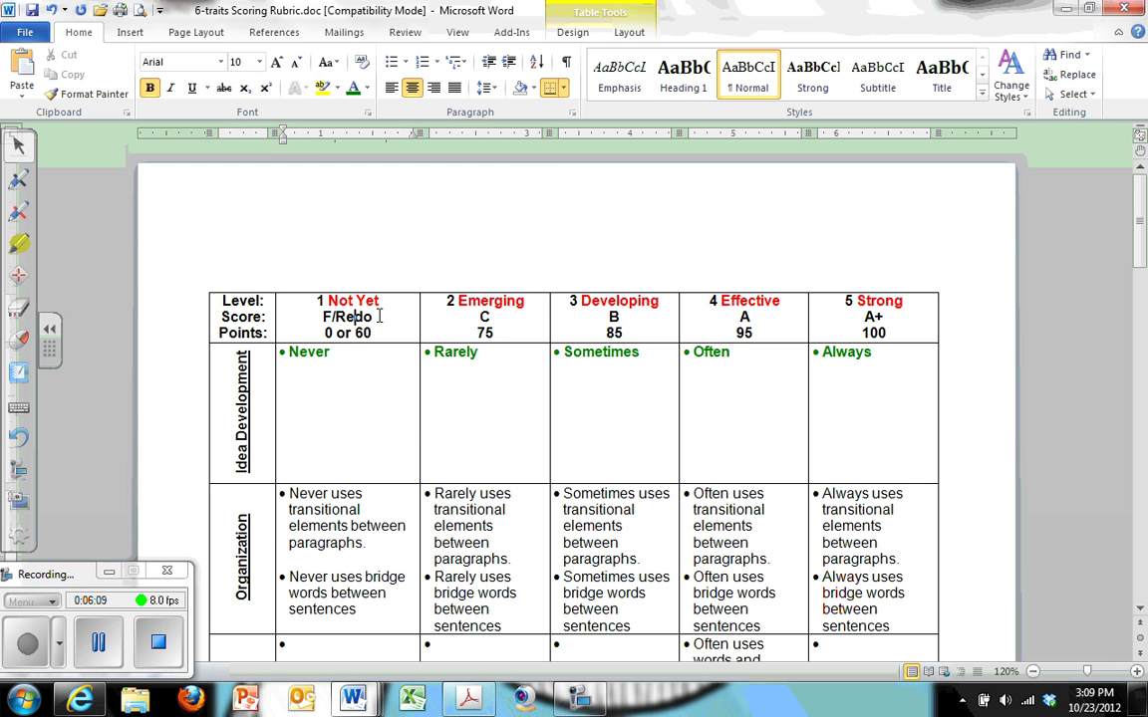
{"action": "scroll", "coordinate": [650, 348], "scroll_direction": "down", "scroll_amount": 2}
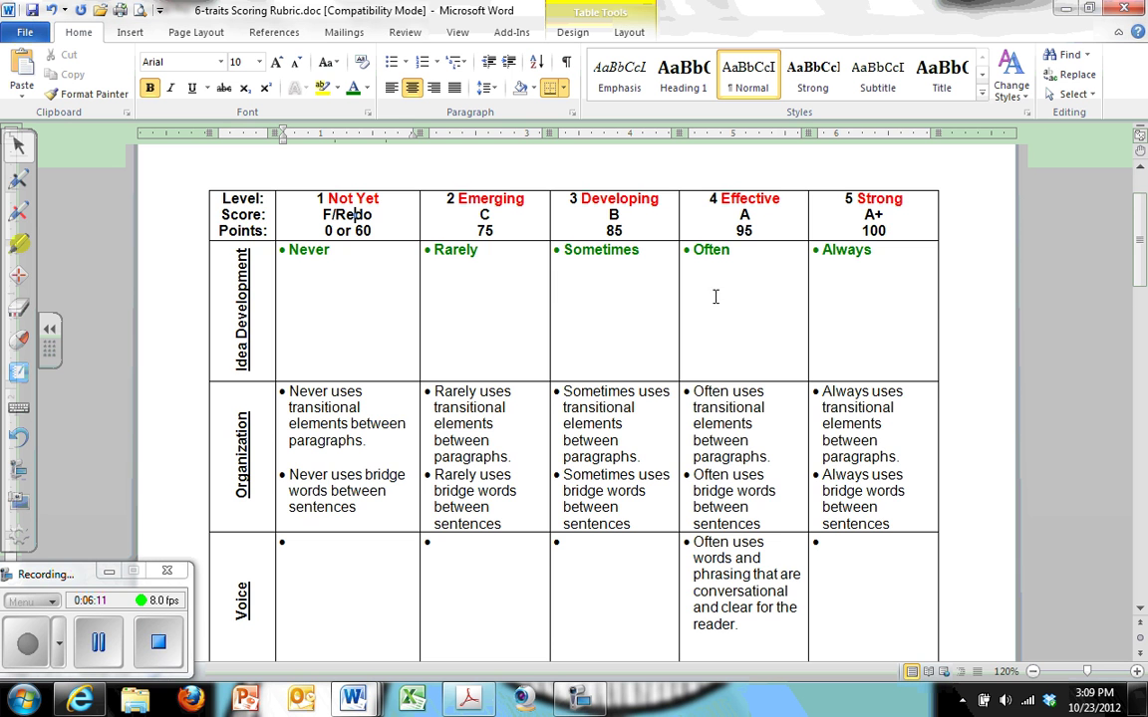
{"action": "scroll", "coordinate": [702, 323], "scroll_direction": "down", "scroll_amount": 1}
{"action": "scroll", "coordinate": [701, 326], "scroll_direction": "up", "scroll_amount": 2}
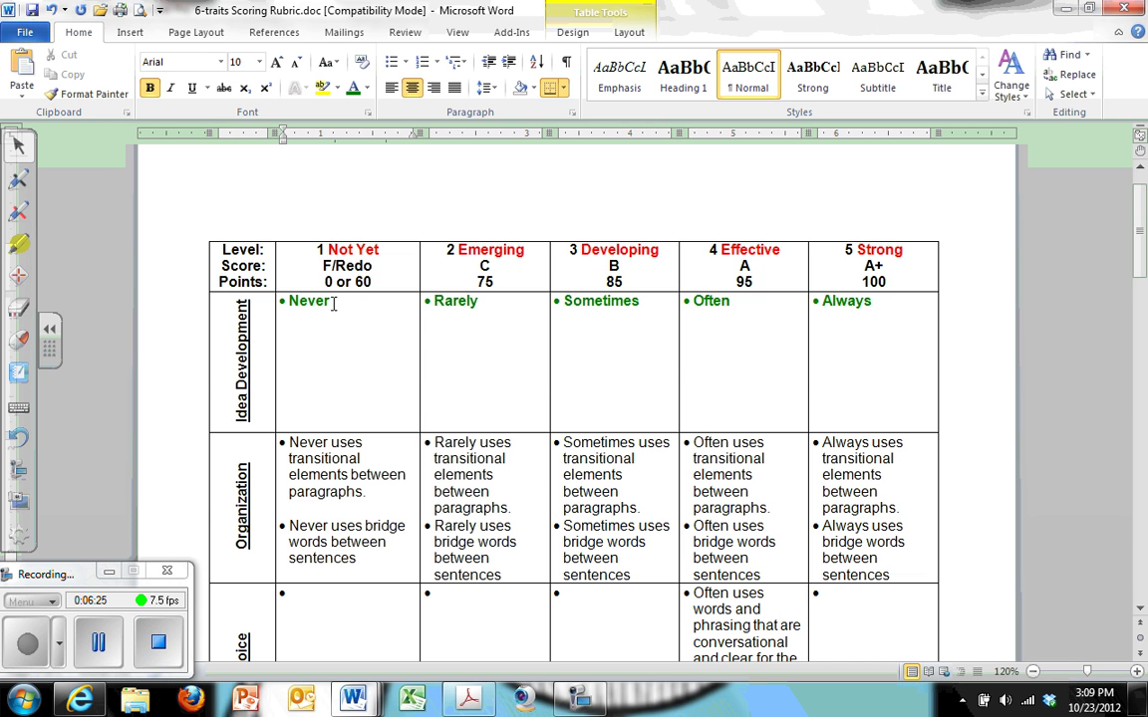
{"action": "scroll", "coordinate": [678, 401], "scroll_direction": "down", "scroll_amount": 3}
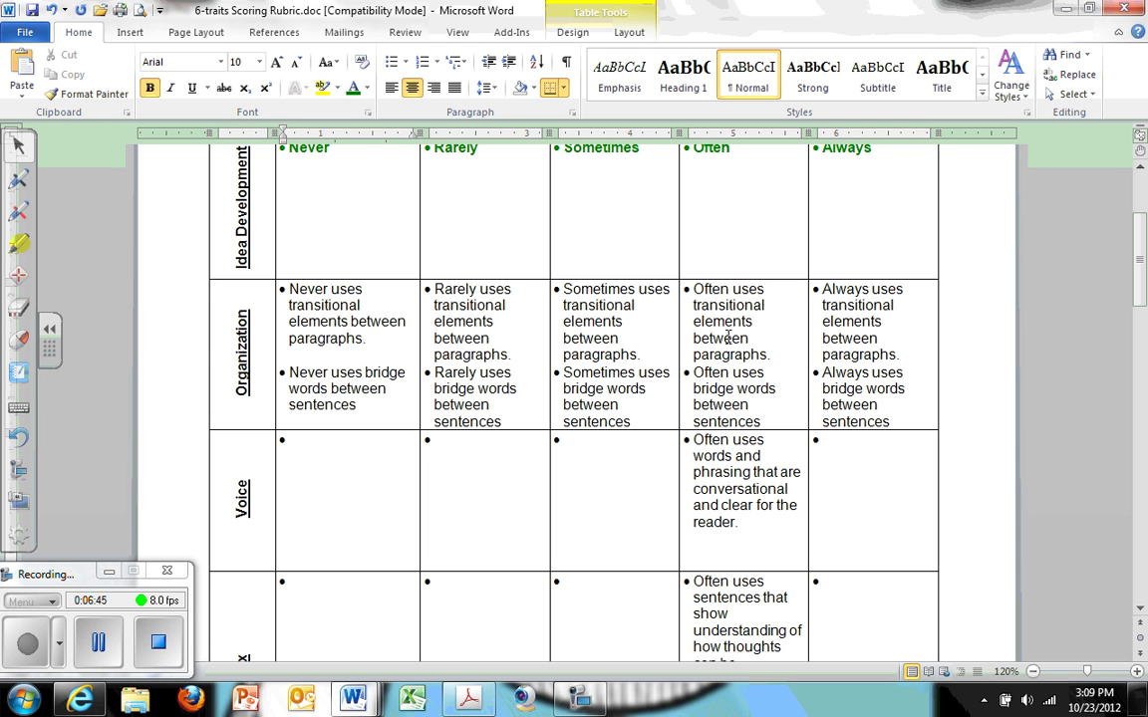
{"action": "scroll", "coordinate": [692, 261], "scroll_direction": "down", "scroll_amount": 1}
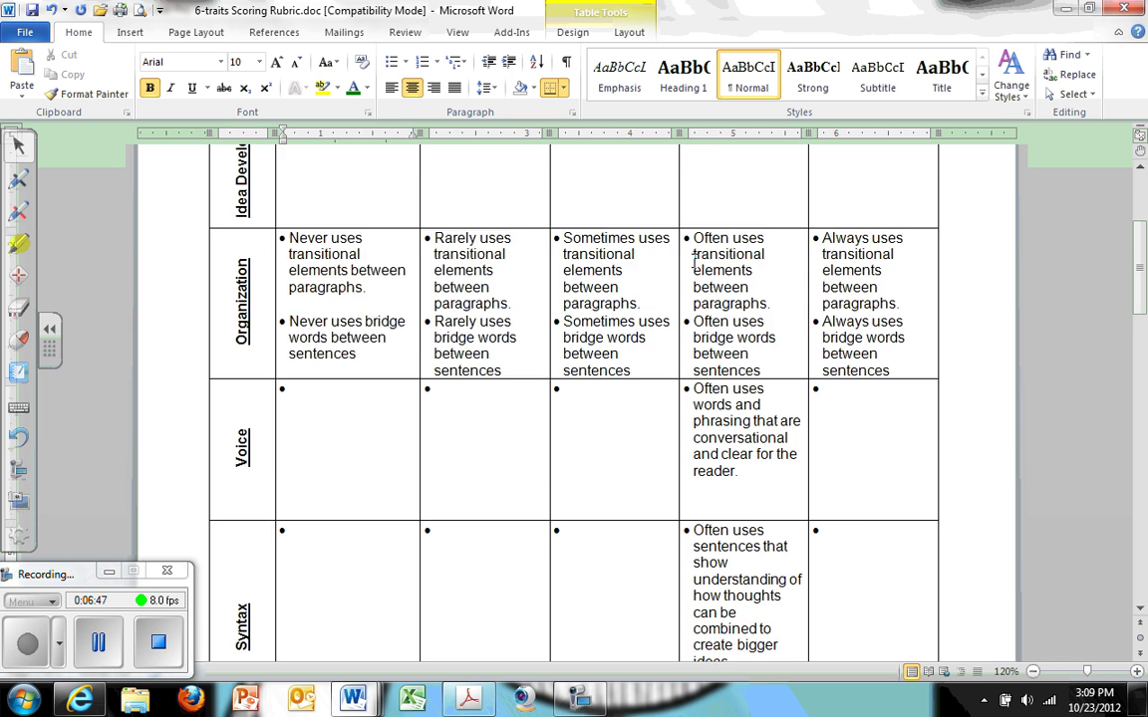
{"action": "scroll", "coordinate": [703, 288], "scroll_direction": "up", "scroll_amount": 3}
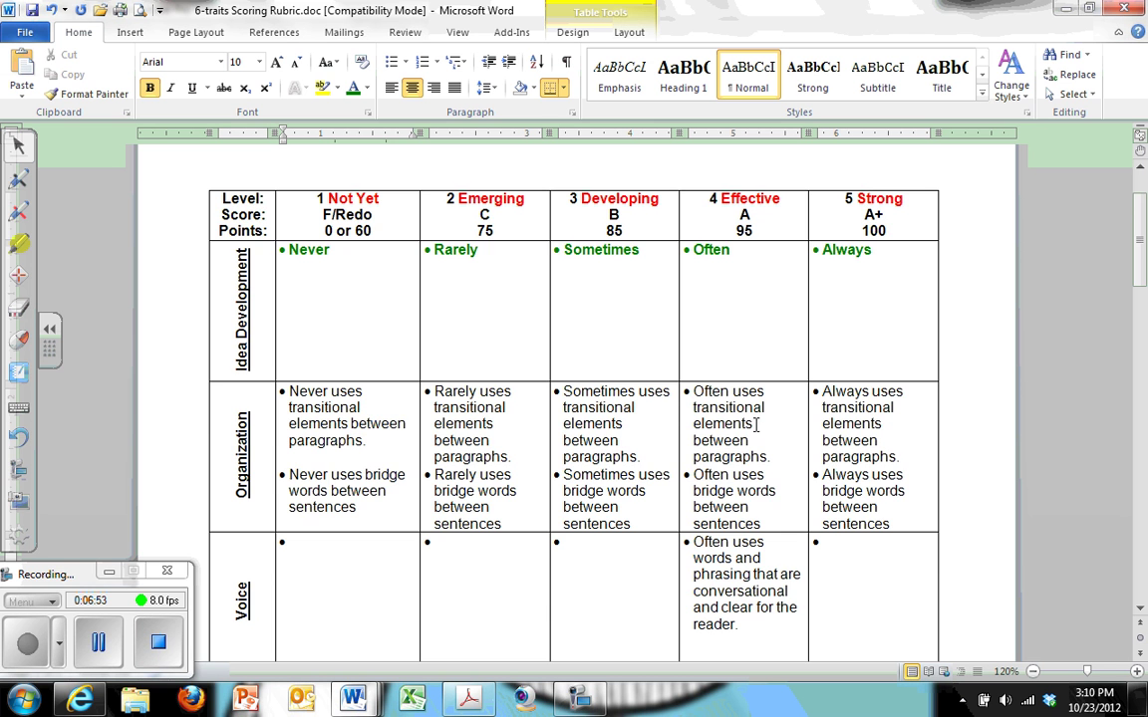
{"action": "scroll", "coordinate": [707, 413], "scroll_direction": "down", "scroll_amount": 5}
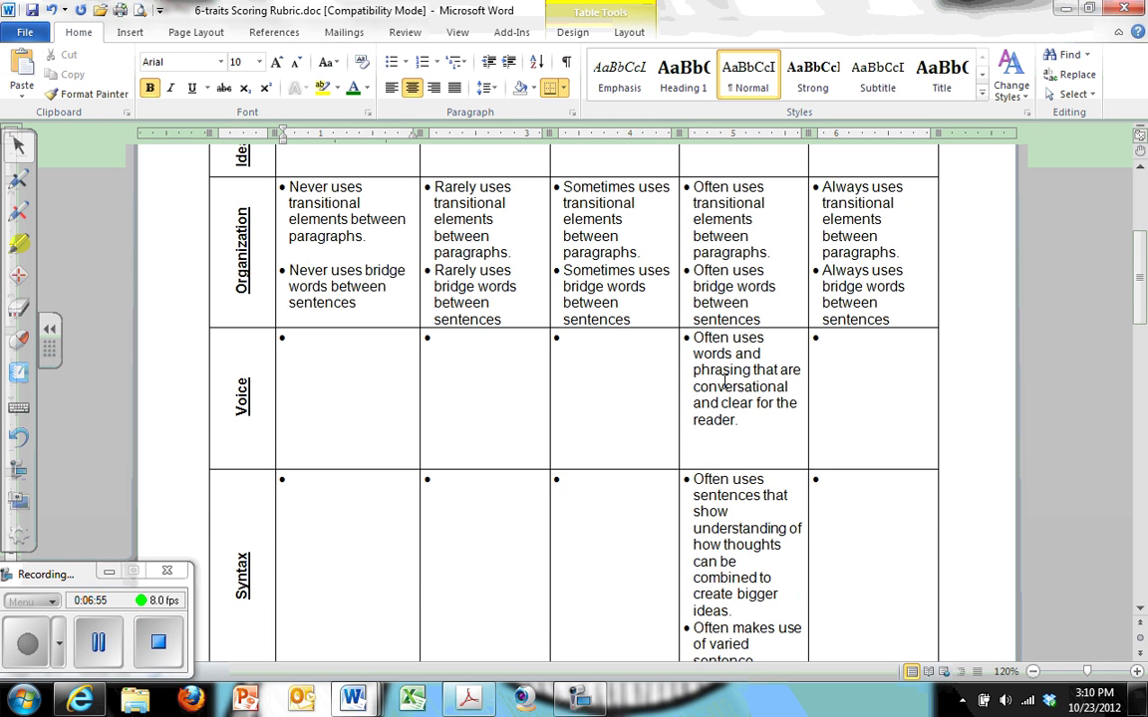
{"action": "left_click_drag", "start_coordinate": [694, 241], "coordinate": [741, 503]}
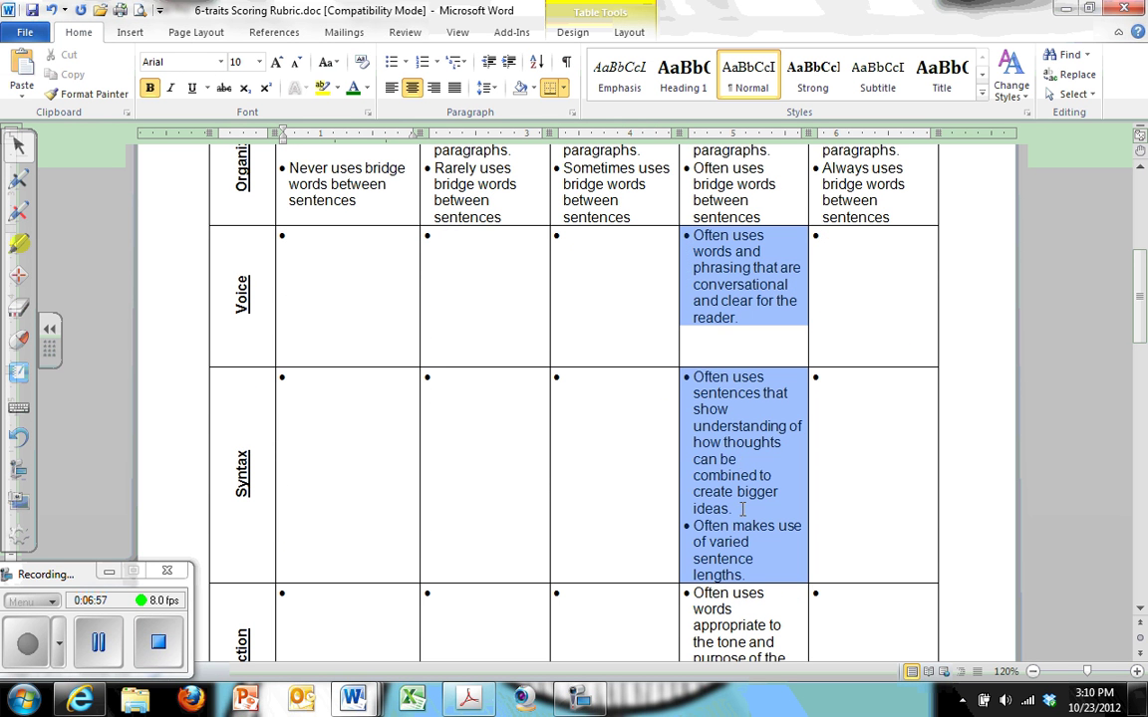
{"action": "scroll", "coordinate": [742, 481], "scroll_direction": "up", "scroll_amount": 2}
{"action": "scroll", "coordinate": [742, 481], "scroll_direction": "down", "scroll_amount": 1}
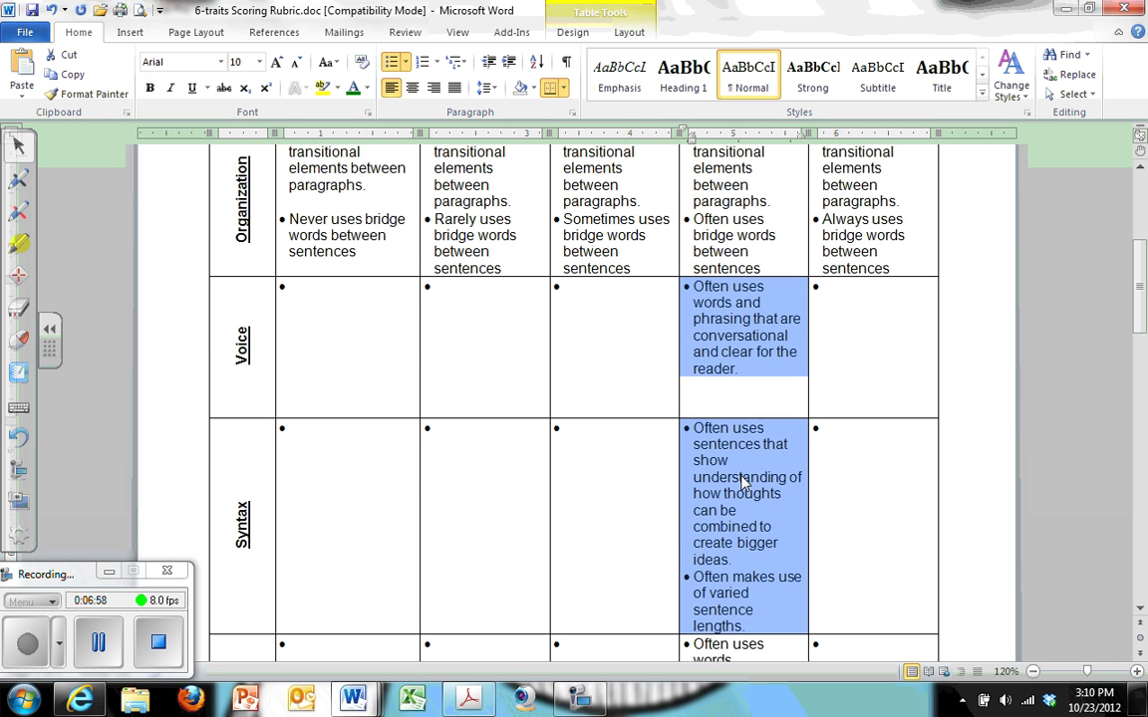
{"action": "left_click", "coordinate": [743, 319]}
{"action": "scroll", "coordinate": [745, 323], "scroll_direction": "down", "scroll_amount": 4}
{"action": "scroll", "coordinate": [745, 324], "scroll_direction": "up", "scroll_amount": 3}
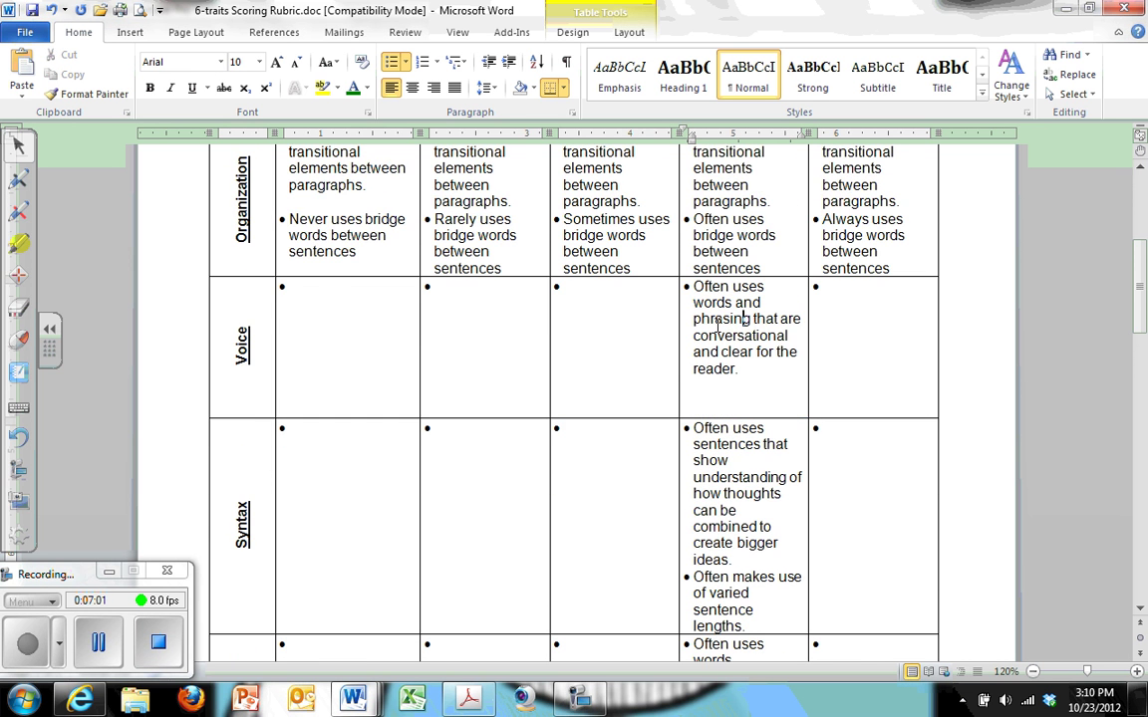
{"action": "scroll", "coordinate": [717, 321], "scroll_direction": "up", "scroll_amount": 2}
{"action": "scroll", "coordinate": [726, 232], "scroll_direction": "up", "scroll_amount": 3}
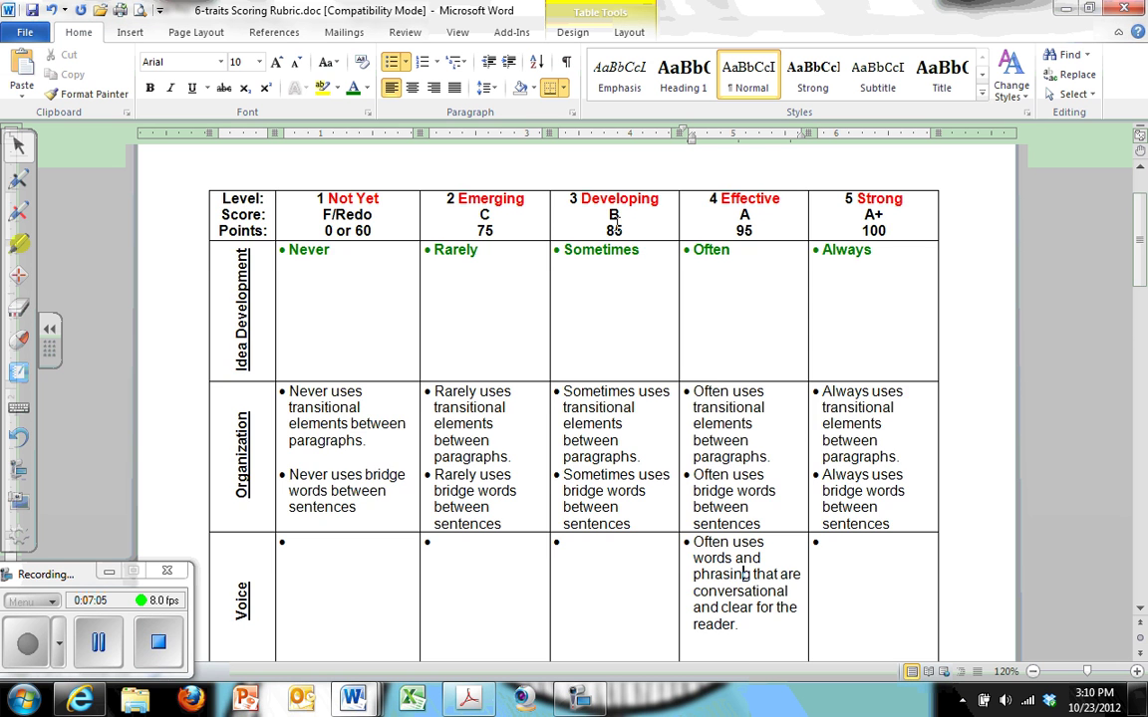
{"action": "scroll", "coordinate": [737, 568], "scroll_direction": "down", "scroll_amount": 4}
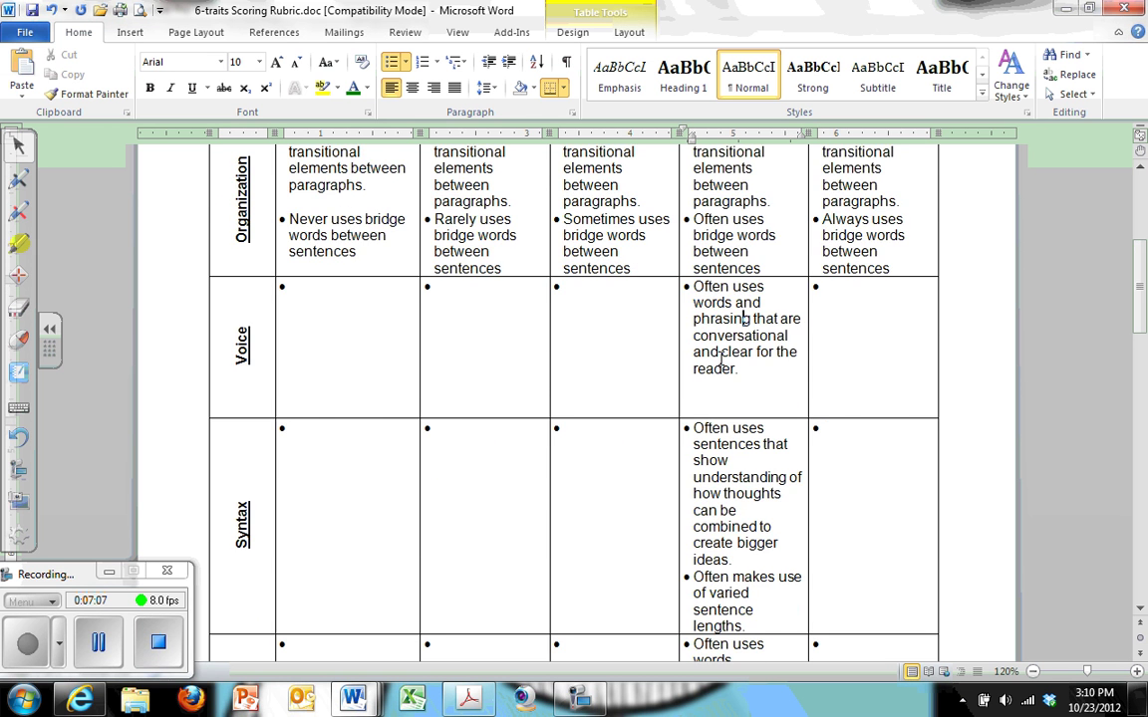
{"action": "scroll", "coordinate": [712, 329], "scroll_direction": "up", "scroll_amount": 4}
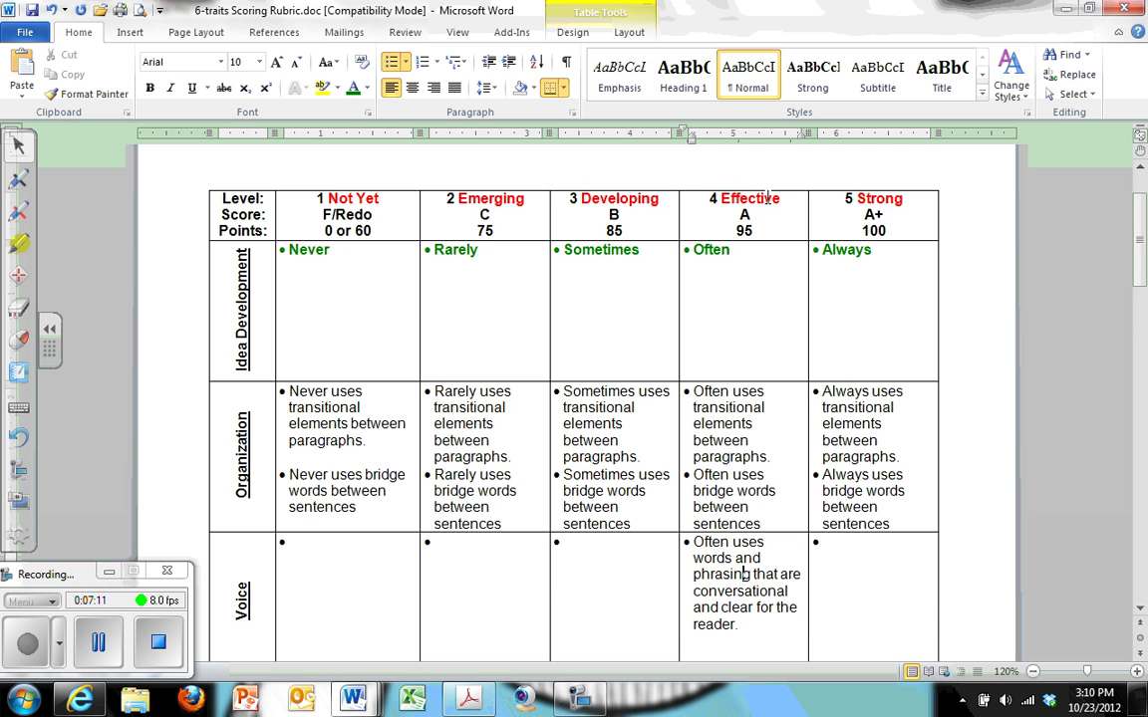
{"action": "scroll", "coordinate": [763, 335], "scroll_direction": "down", "scroll_amount": 4}
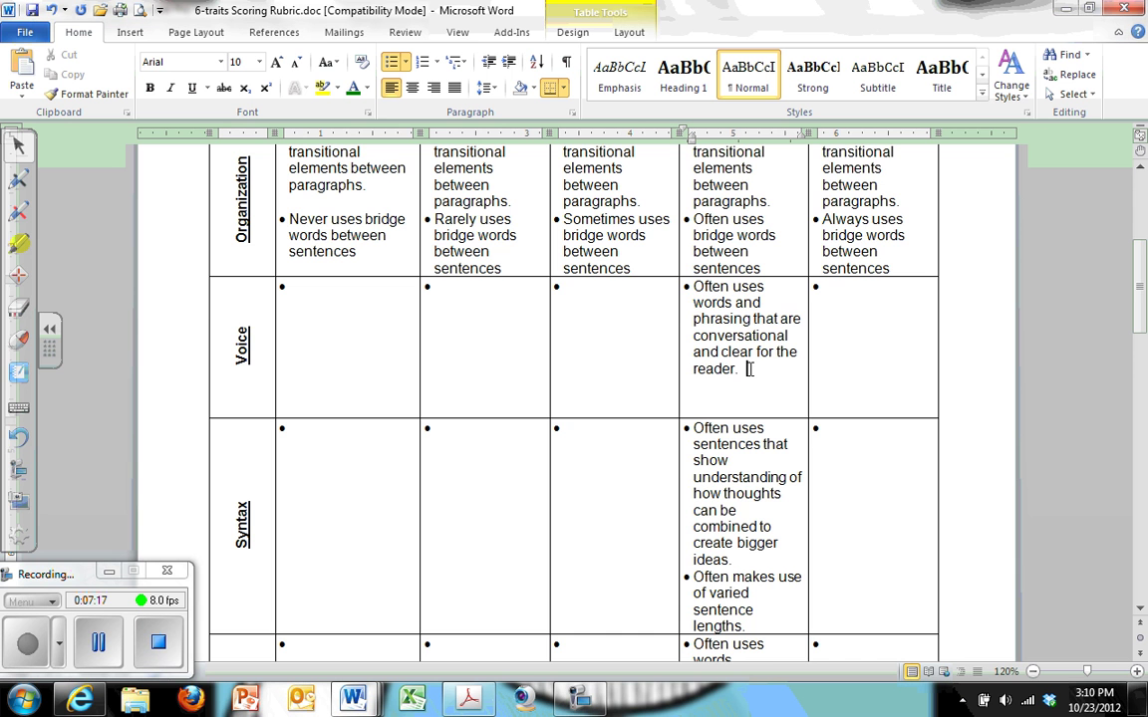
{"action": "scroll", "coordinate": [749, 368], "scroll_direction": "down", "scroll_amount": 3}
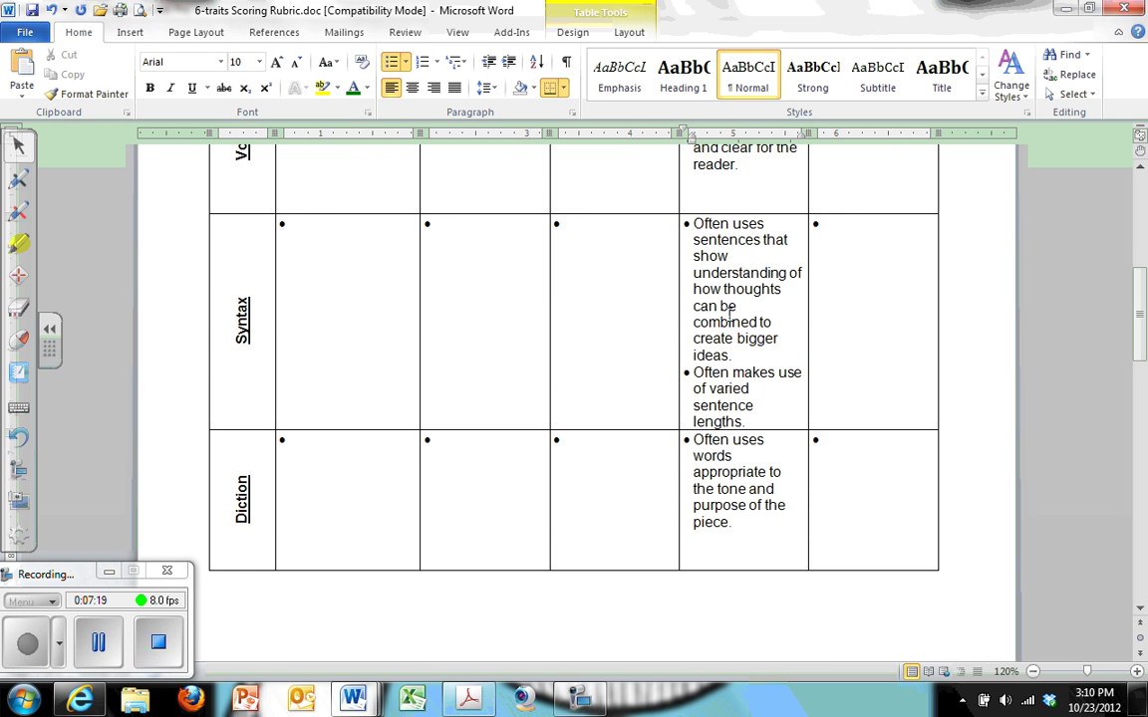
{"action": "scroll", "coordinate": [749, 252], "scroll_direction": "up", "scroll_amount": 2}
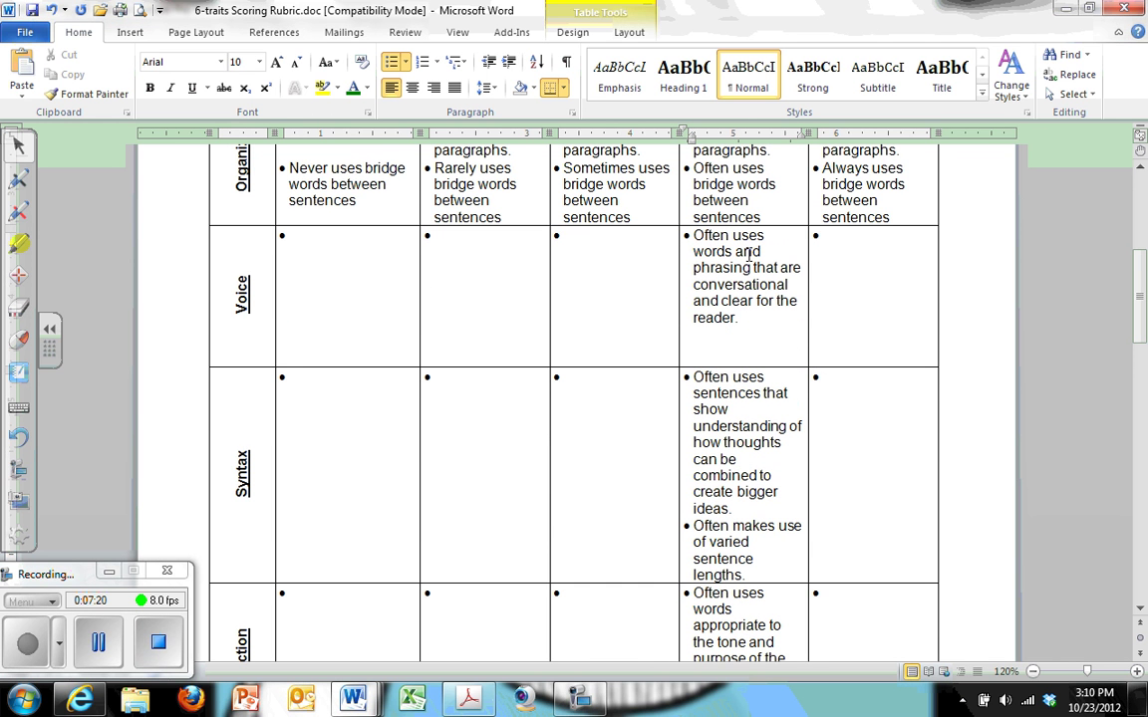
{"action": "left_click", "coordinate": [855, 249]}
{"action": "key", "text": "Left"}
{"action": "key", "text": "Left"}
{"action": "key", "text": "Left"}
{"action": "key", "text": "Left"}
{"action": "scroll", "coordinate": [578, 291], "scroll_direction": "up", "scroll_amount": 4}
{"action": "scroll", "coordinate": [578, 291], "scroll_direction": "up", "scroll_amount": 2}
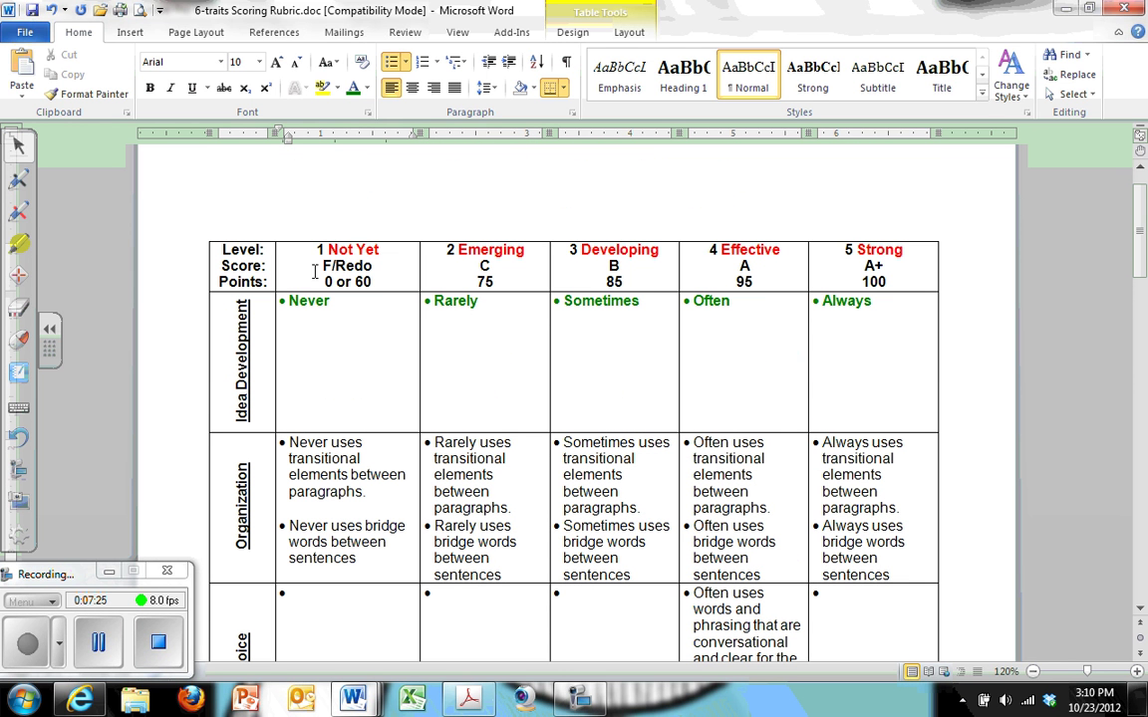
Circle the 1 Not Yet F/Redo heading in red ink, then clear the mark.
{"action": "left_click", "coordinate": [18, 214]}
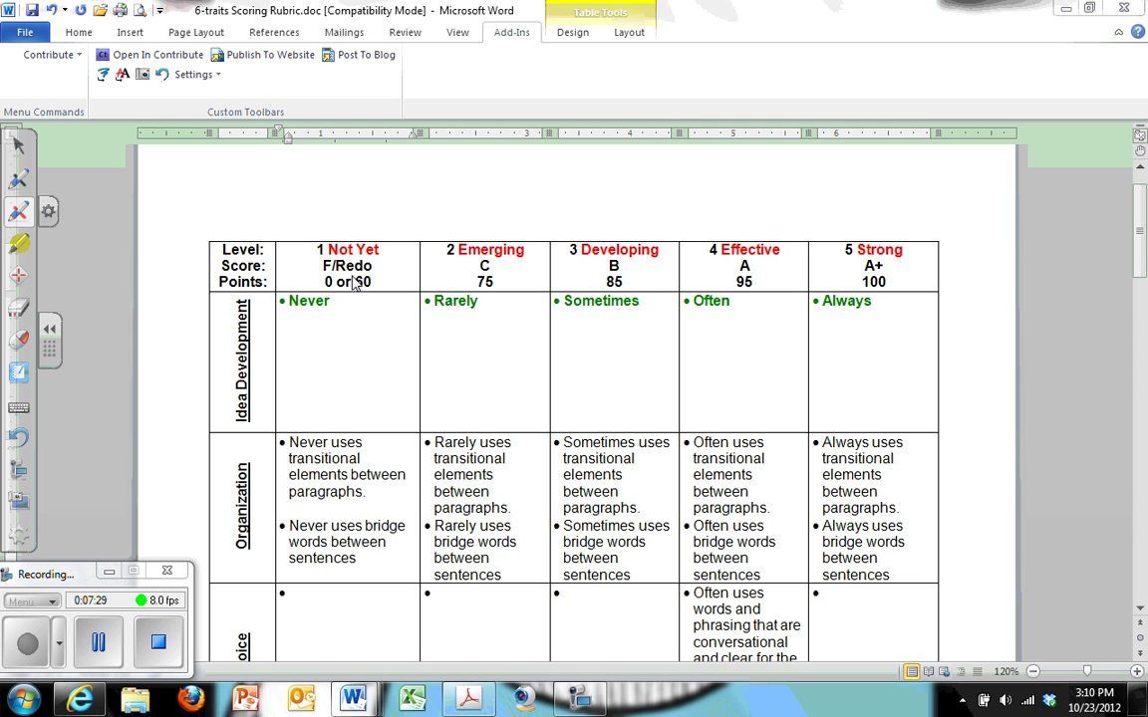
{"action": "mouse_move", "coordinate": [325, 249]}
{"action": "left_mouse_down"}
{"action": "mouse_move", "coordinate": [293, 261]}
{"action": "mouse_move", "coordinate": [339, 273]}
{"action": "mouse_move", "coordinate": [374, 255]}
{"action": "left_mouse_up"}
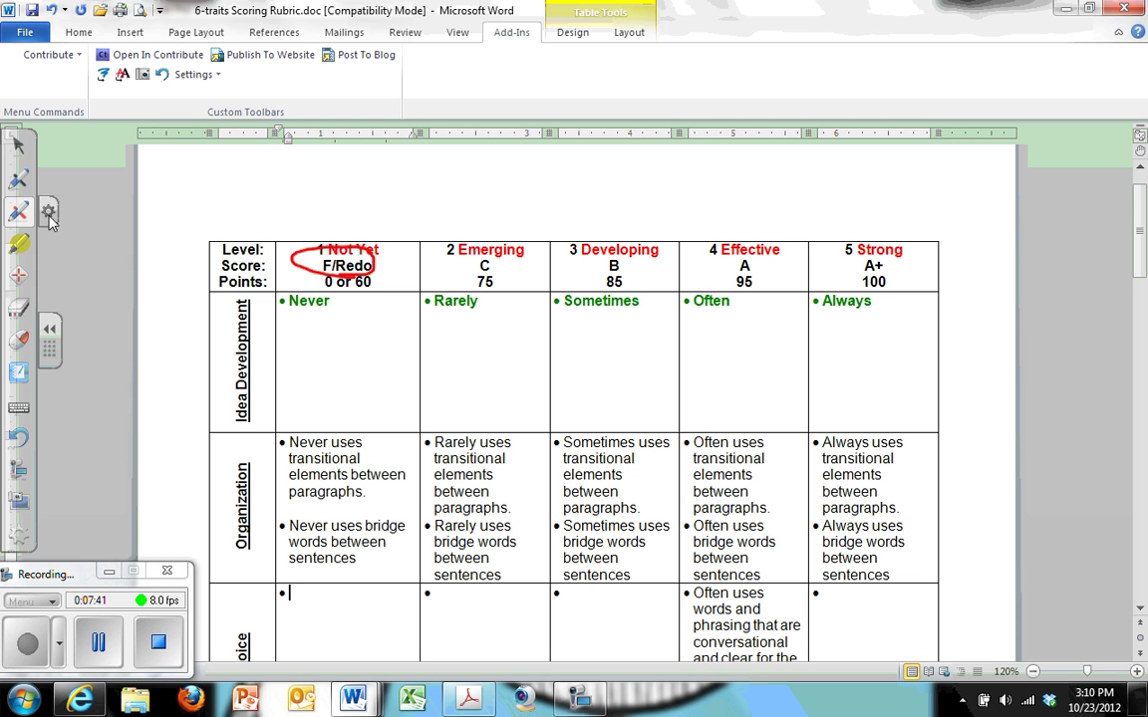
{"action": "left_click", "coordinate": [18, 144]}
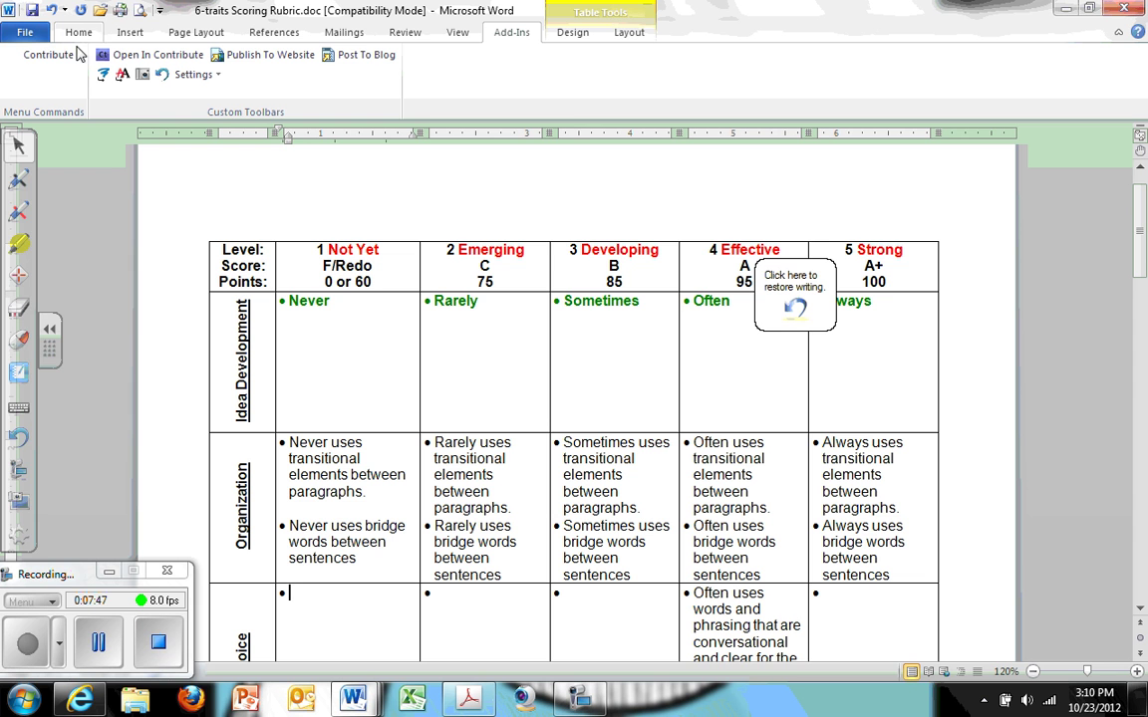
Add the emotional, logical, ethical appeal and textual-evidence sentences to the Effective Idea Development cell.
{"action": "left_click", "coordinate": [743, 302]}
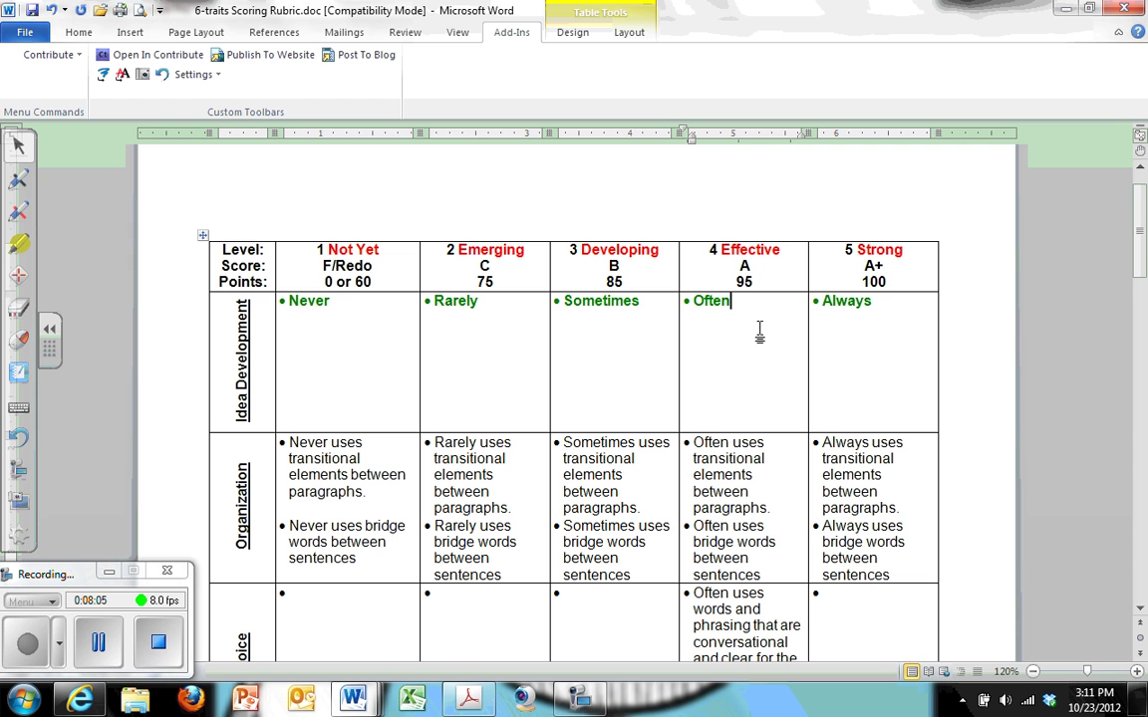
{"action": "type", "text": "the "}
{"action": "type", "text": "stdu"}
{"action": "key", "text": "BackSpace"}
{"action": "key", "text": "BackSpace"}
{"action": "type", "text": "udent"}
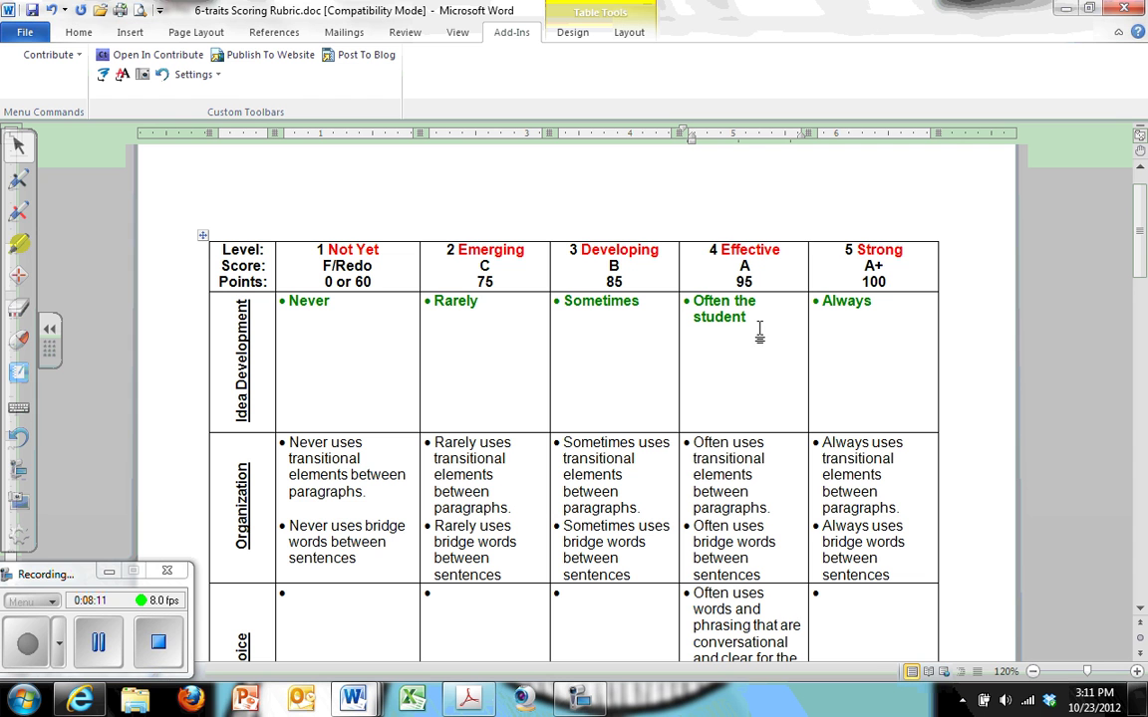
{"action": "type", "text": " uses emotional"}
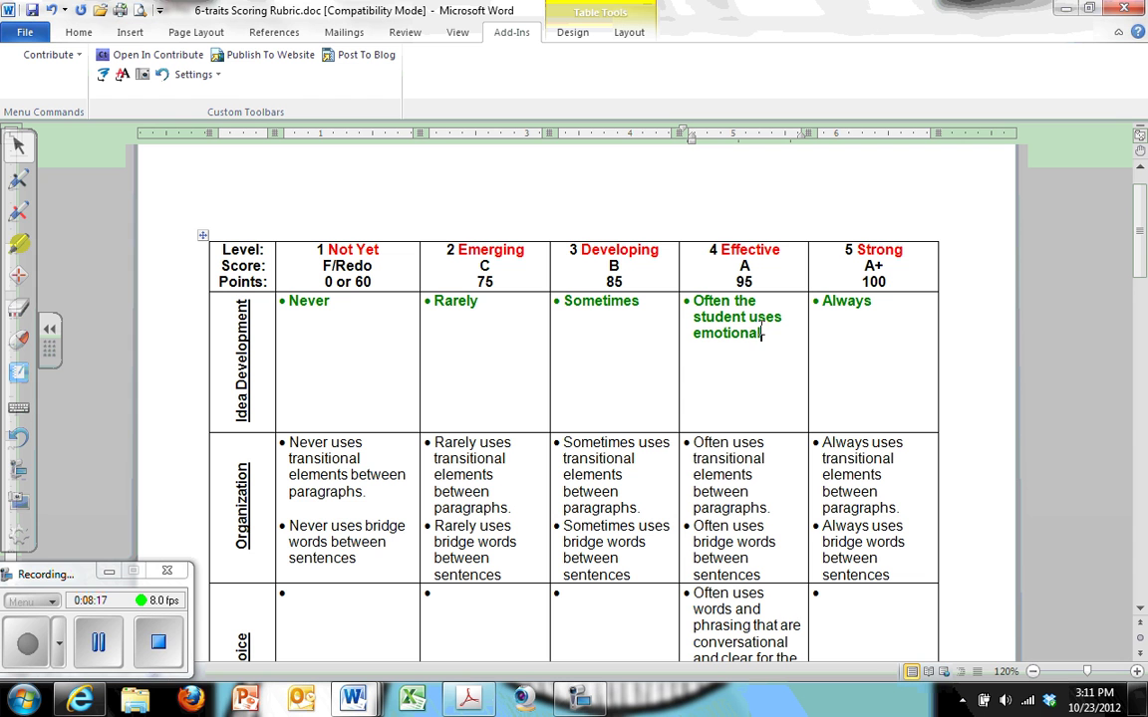
{"action": "type", "text": ", logical, and"}
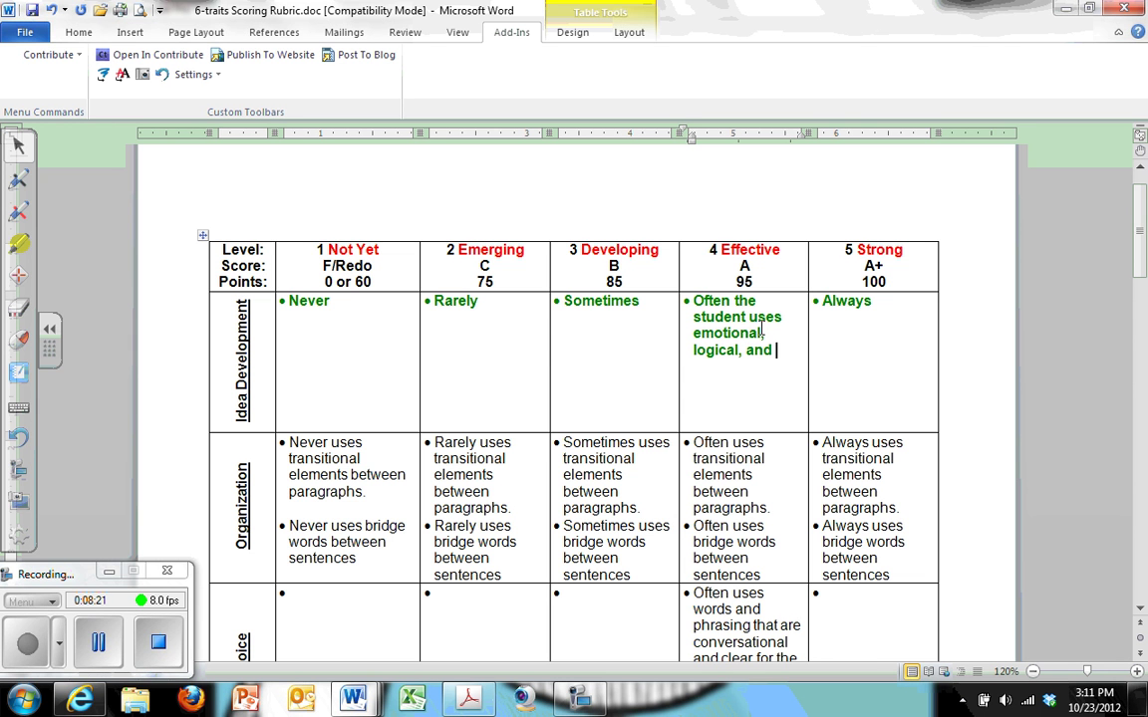
{"action": "type", "text": " ethical appeal"}
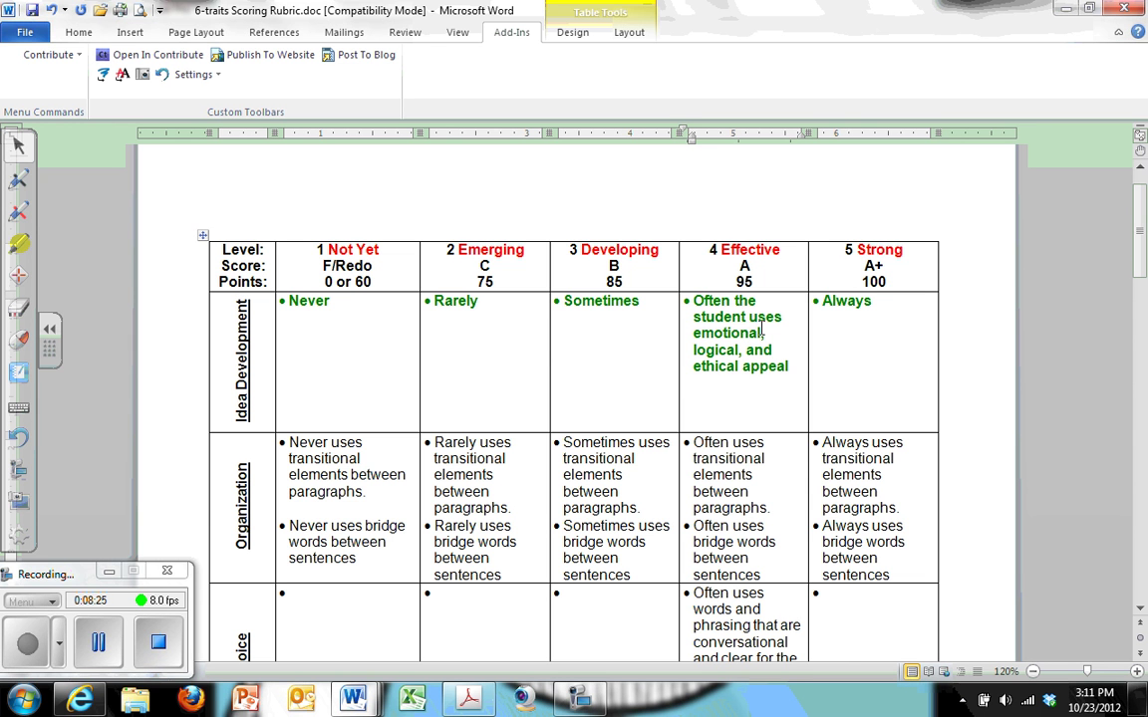
{"action": "type", "text": ". Oftn"}
{"action": "key", "text": "BackSpace"}
{"action": "key", "text": "BackSpace"}
{"action": "type", "text": "ten the"}
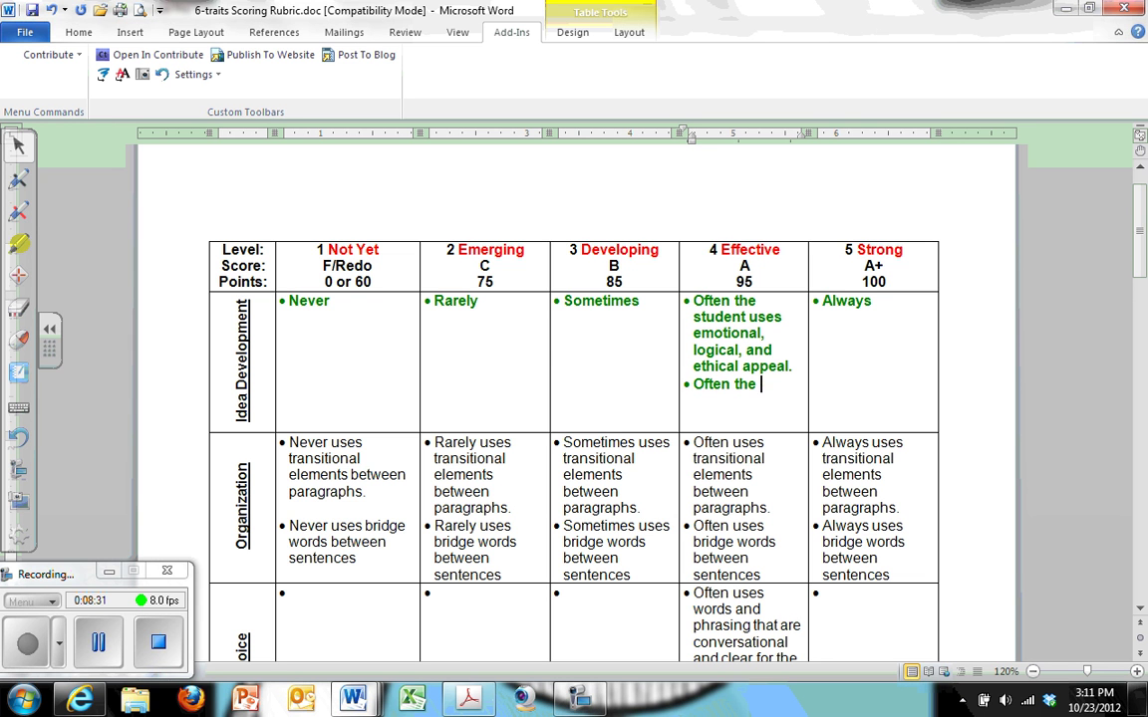
{"action": "type", "text": " appeals are supported b"}
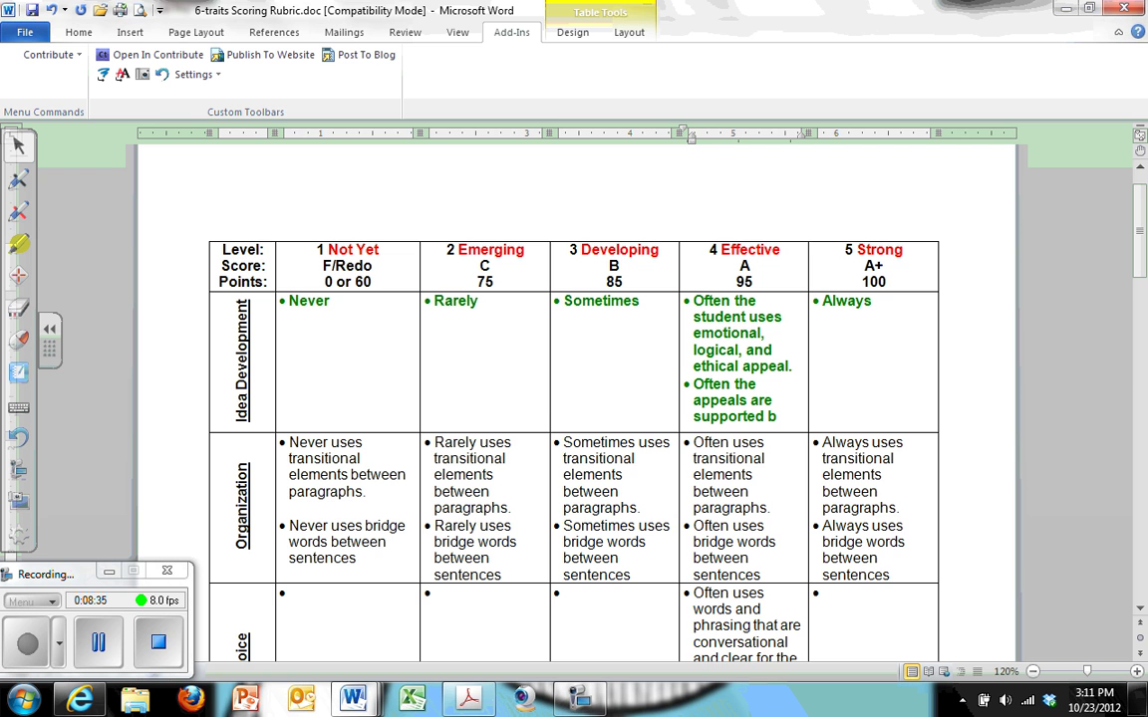
{"action": "type", "text": "y textual"}
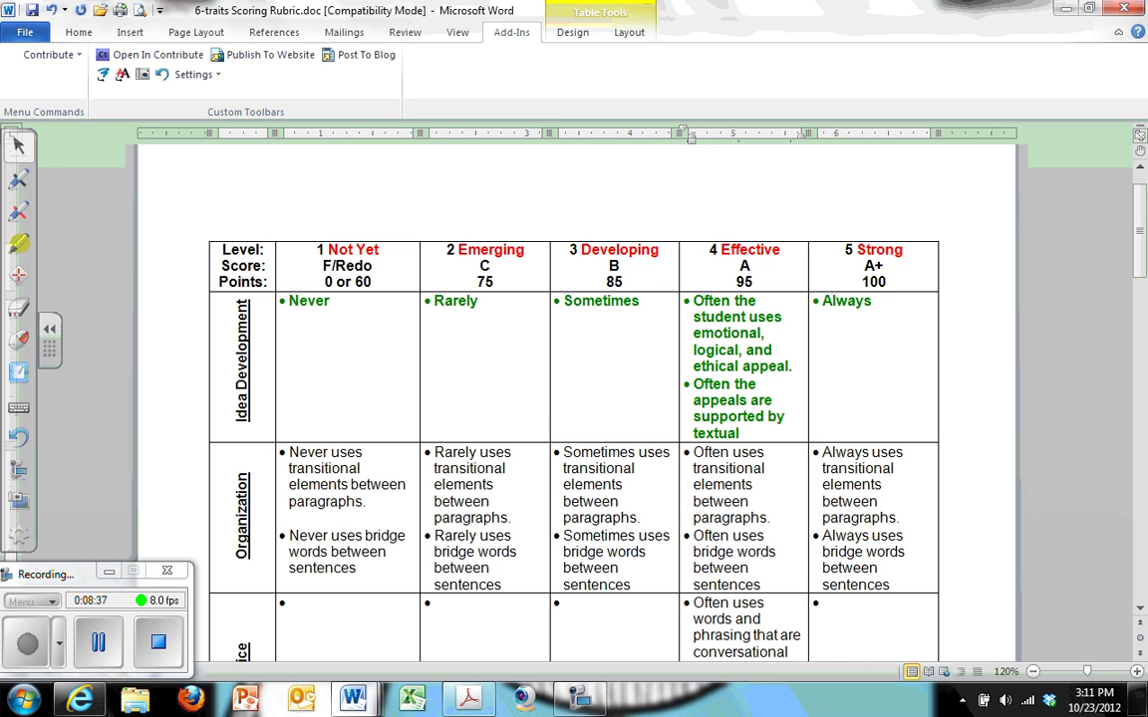
{"action": "type", "text": " evidence f"}
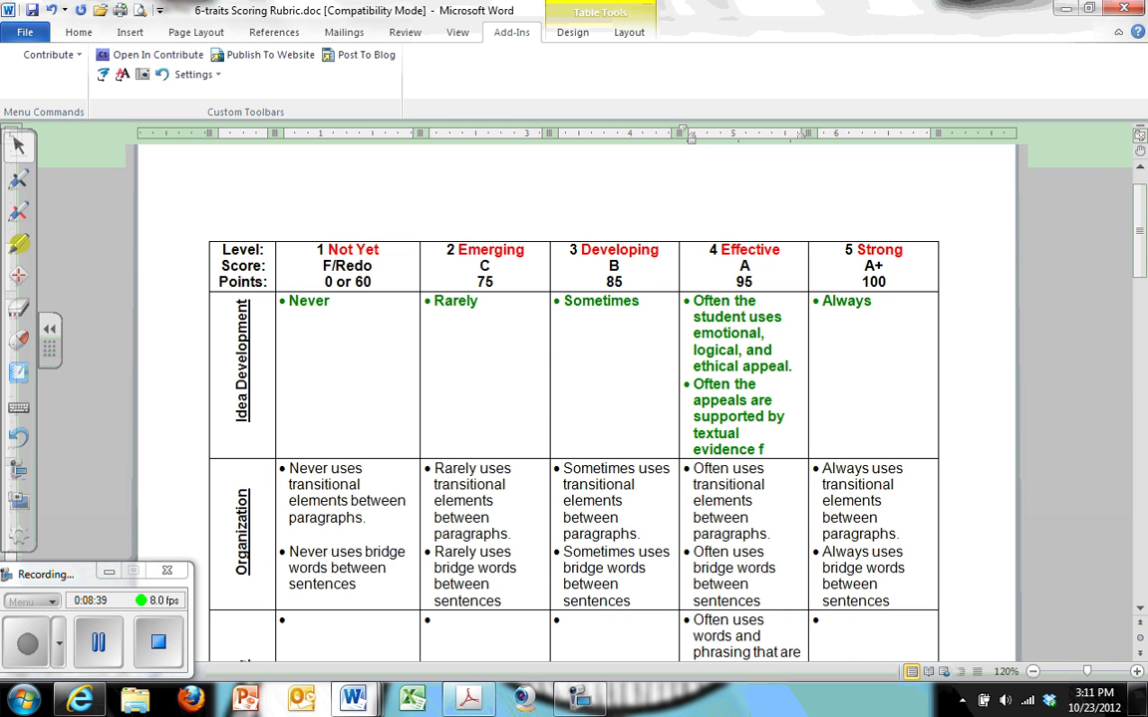
{"action": "type", "text": "rom research"}
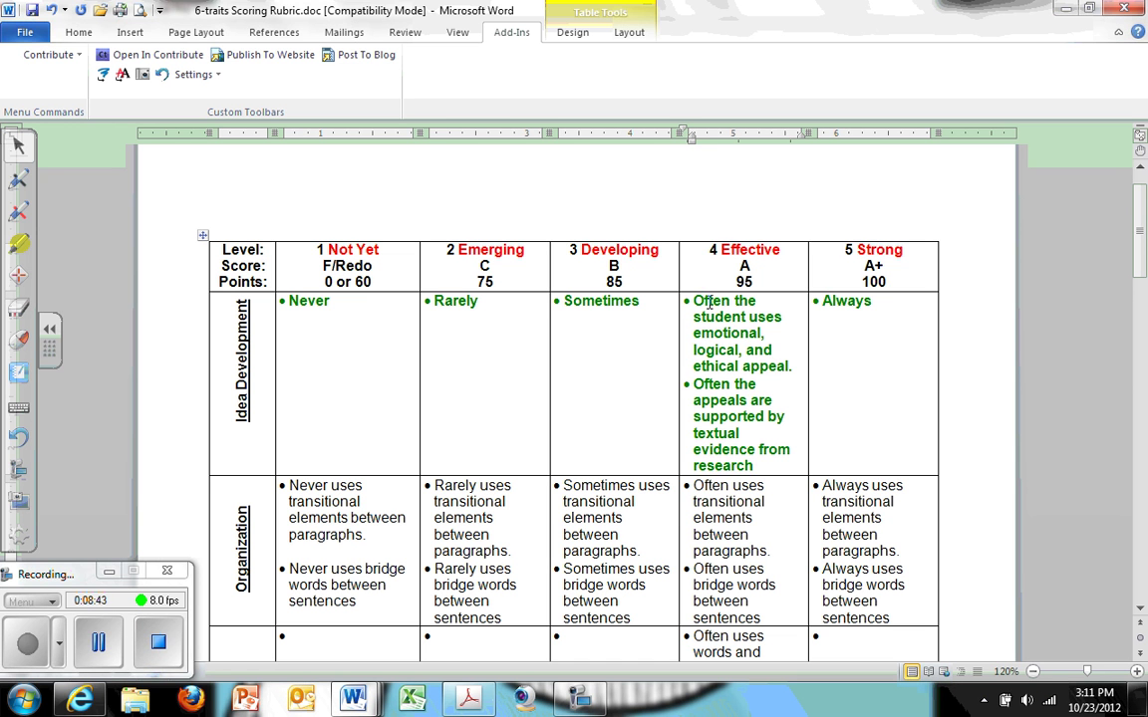
Copy the Effective cell's two bullets and select 'Sometimes' in the Developing cell.
{"action": "left_click_drag", "start_coordinate": [695, 301], "coordinate": [757, 465]}
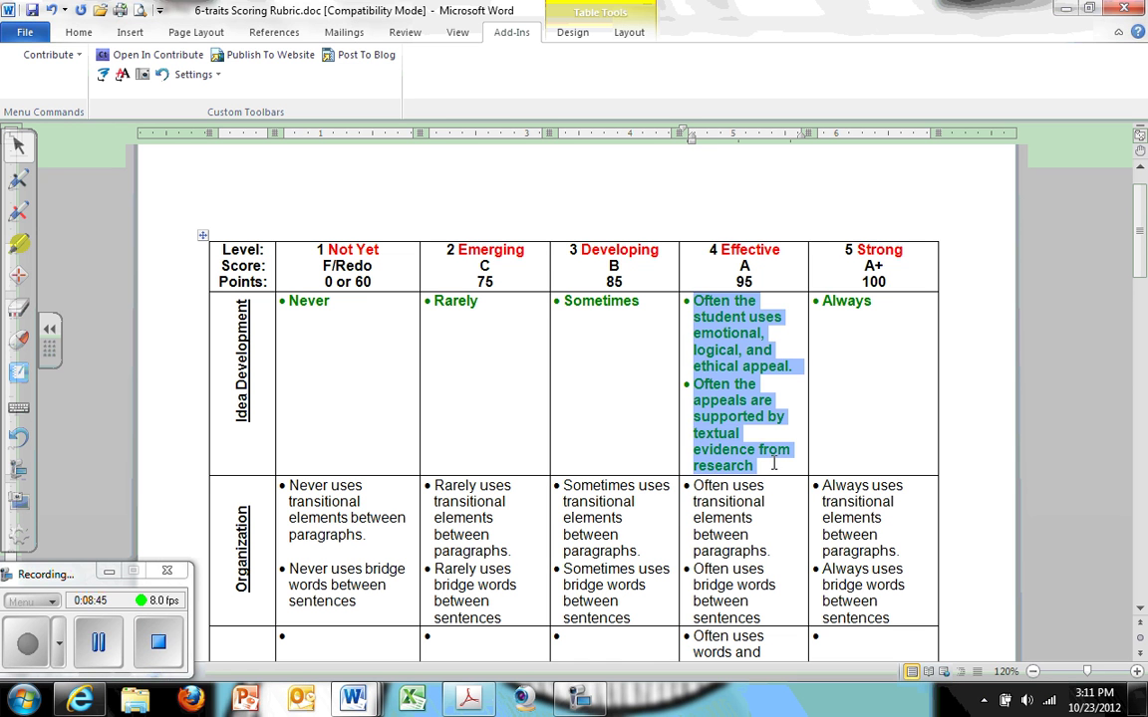
{"action": "right_click", "coordinate": [713, 349]}
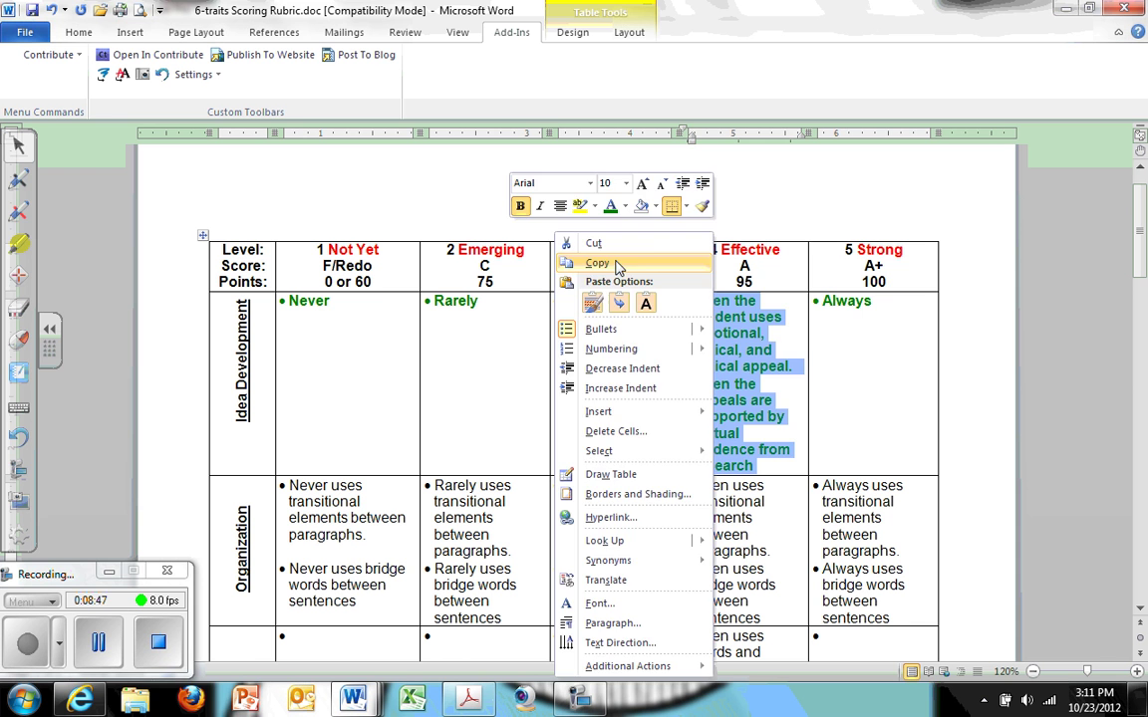
{"action": "left_click", "coordinate": [590, 261]}
{"action": "left_click", "coordinate": [588, 317]}
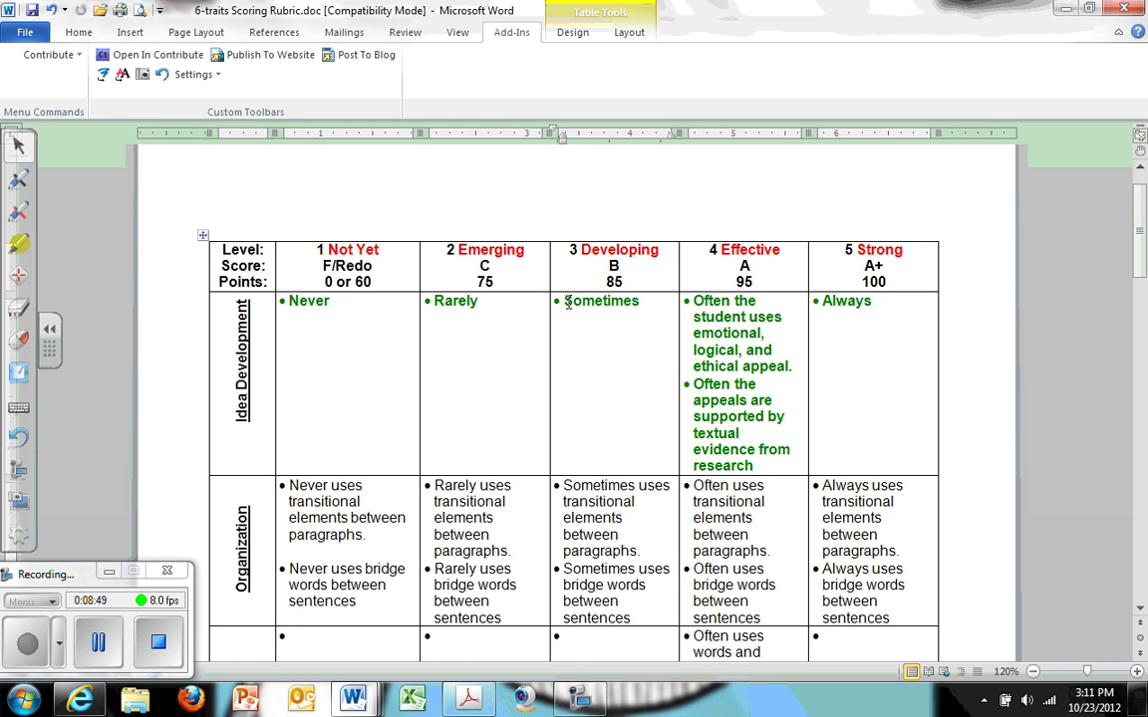
{"action": "left_click_drag", "start_coordinate": [573, 300], "coordinate": [645, 301]}
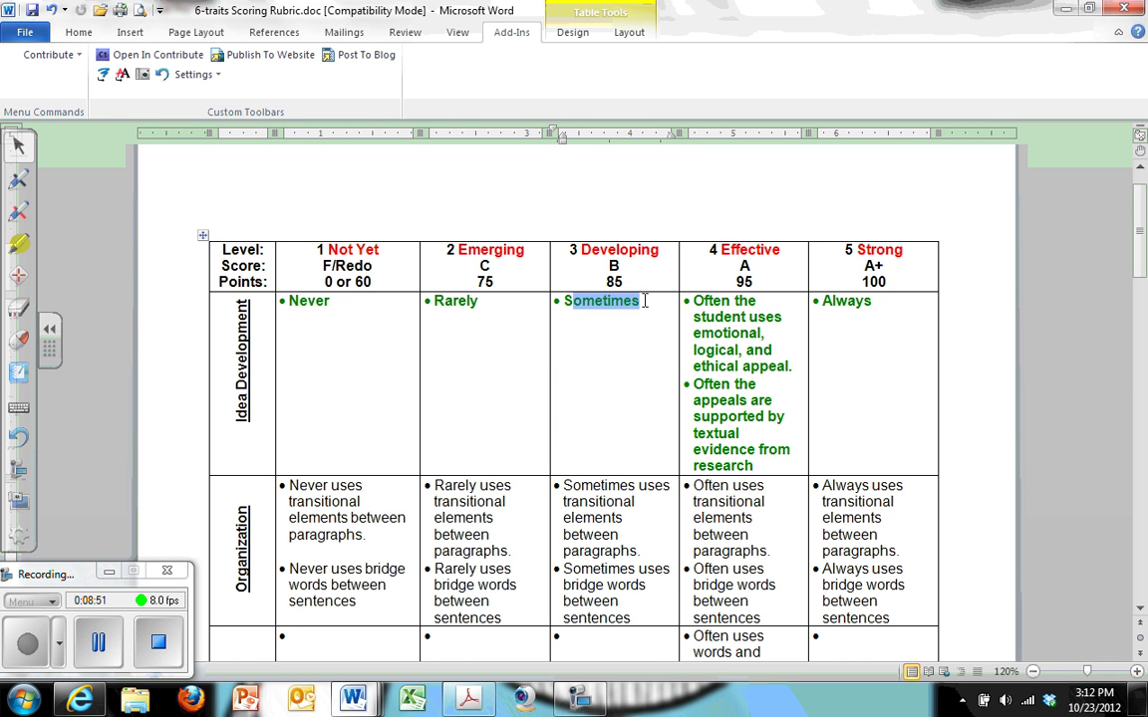
Paste both bullets into the Developing cell, pluralize 'appeal' in both cells, and insert '2of the 3'.
{"action": "key", "text": "BackSpace"}
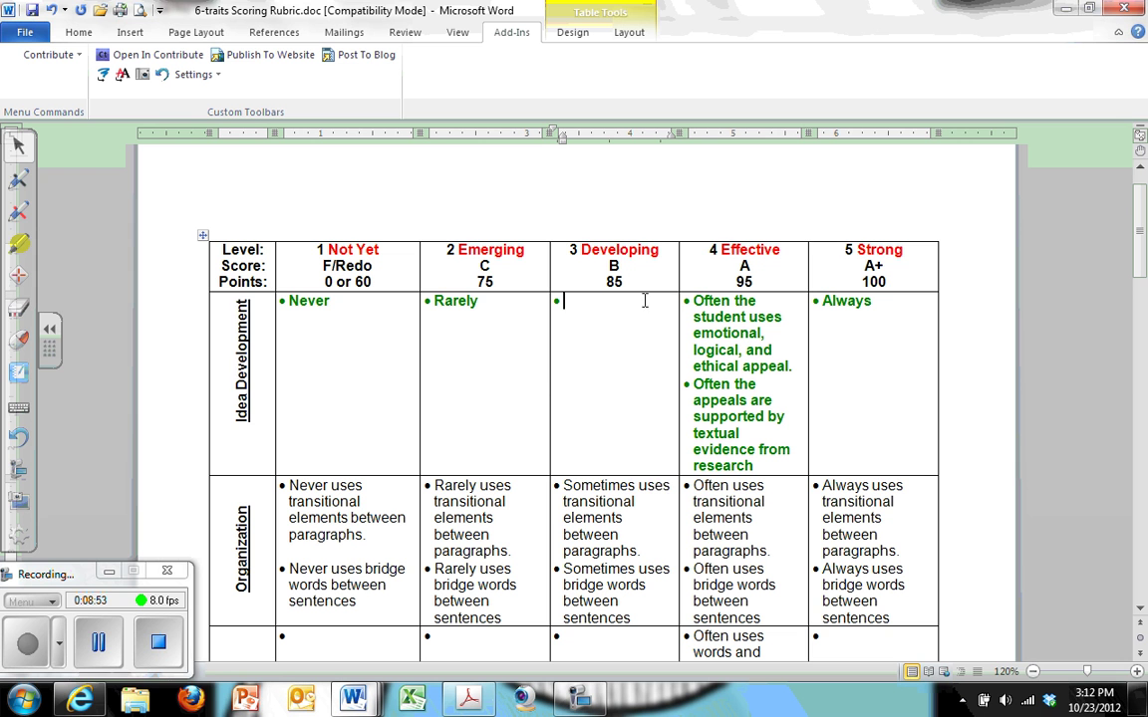
{"action": "key", "text": "ctrl+v"}
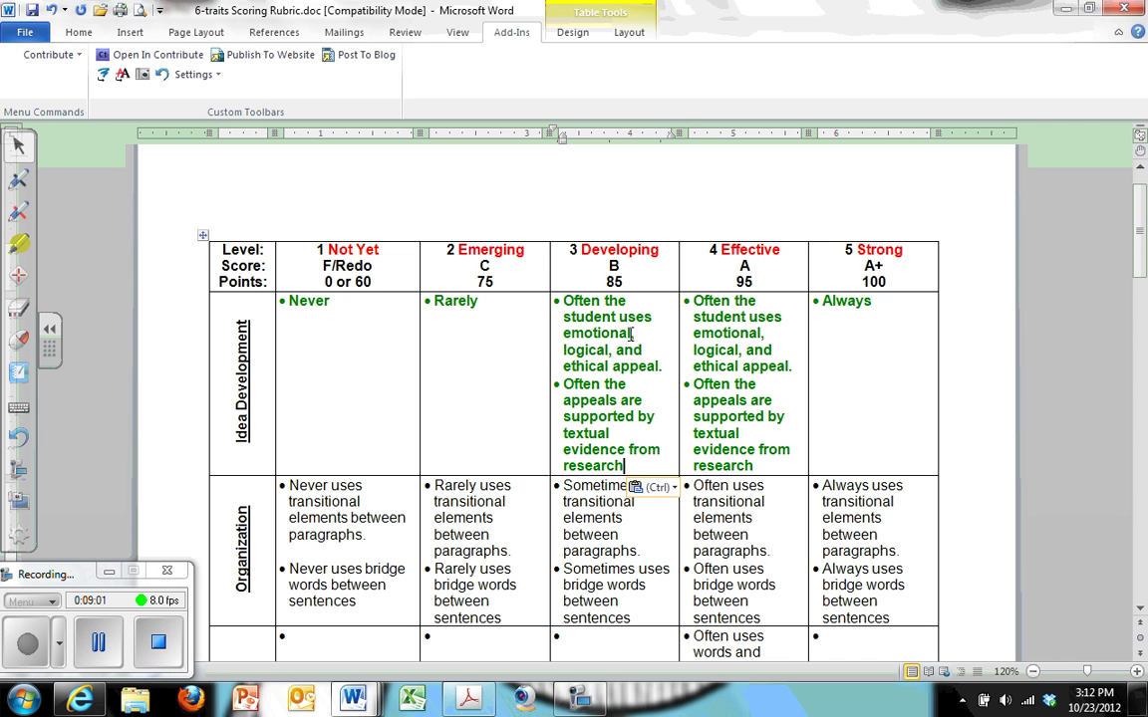
{"action": "left_click", "coordinate": [789, 367]}
{"action": "type", "text": "s"}
{"action": "left_click", "coordinate": [658, 367]}
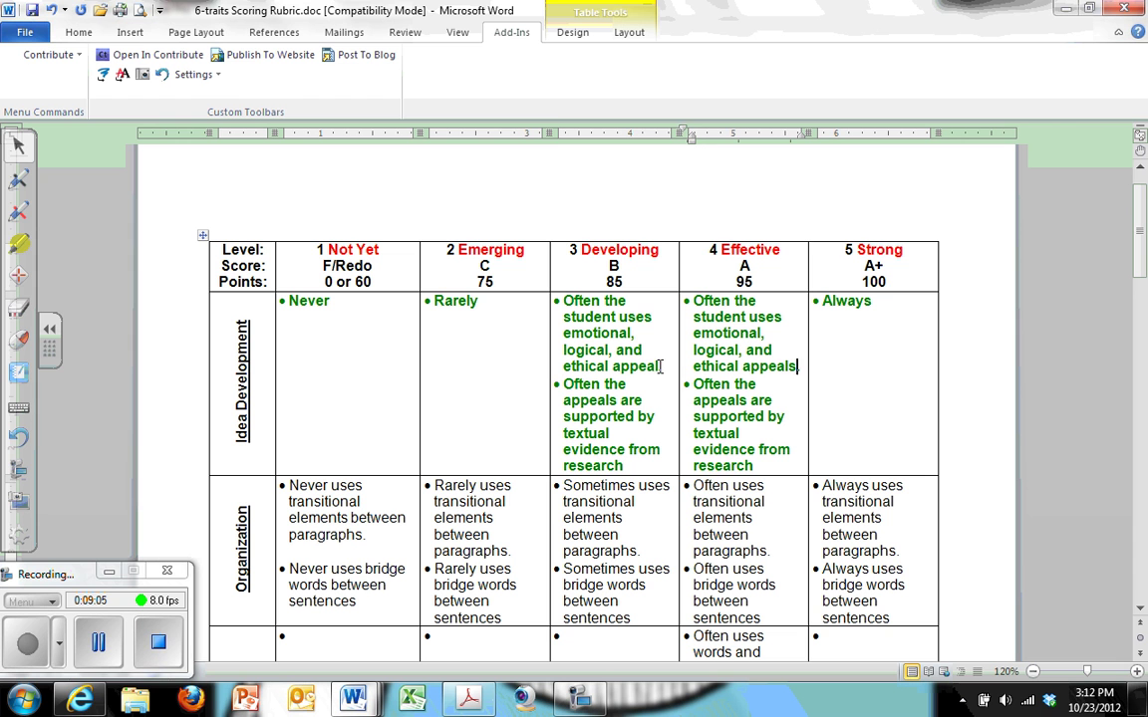
{"action": "type", "text": "s."}
{"action": "left_click", "coordinate": [563, 333]}
{"action": "type", "text": "2of the "}
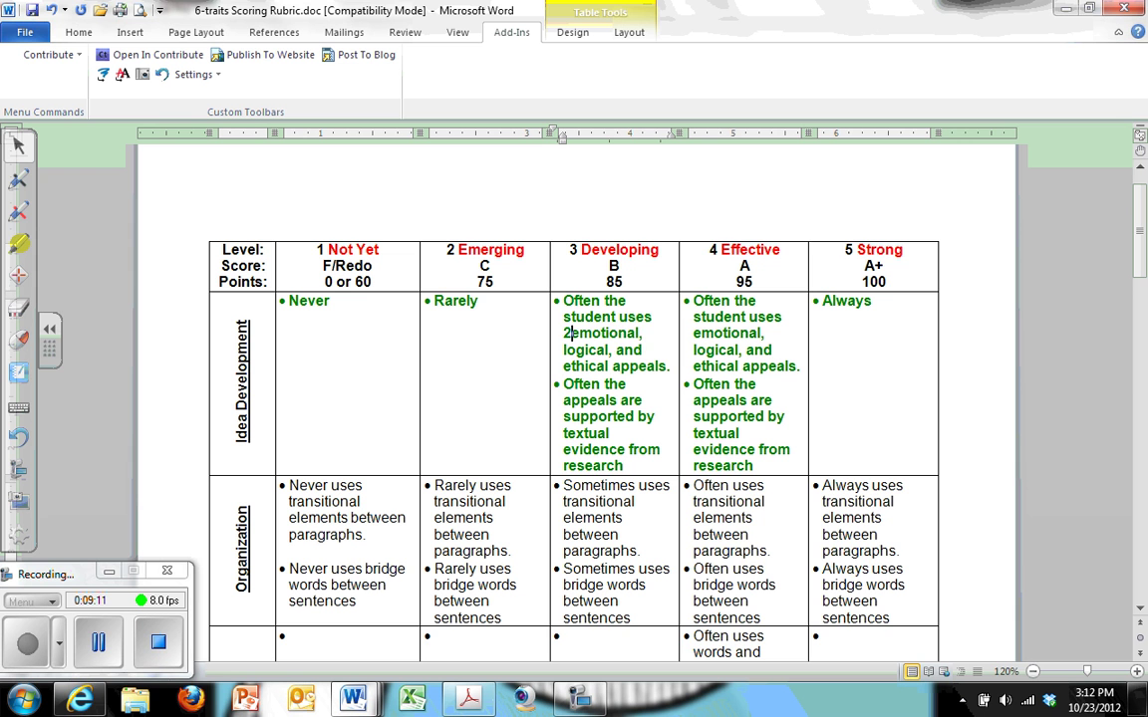
{"action": "type", "text": "3"}
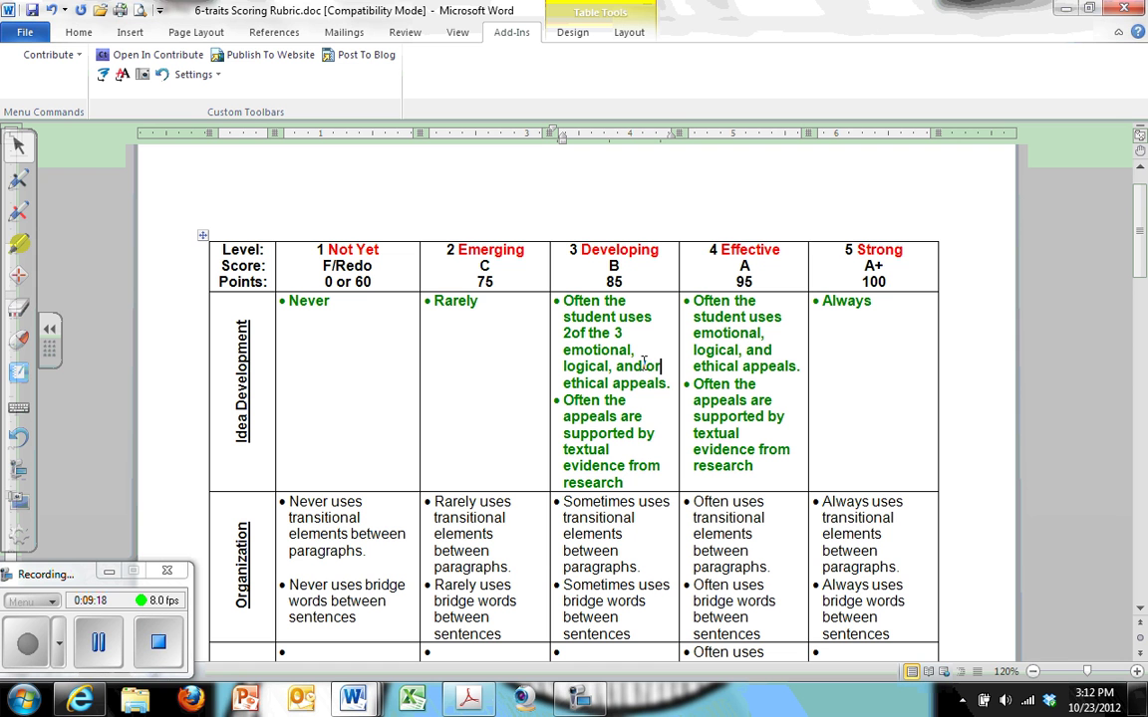
Change 'and' to 'and/or' and remove 'Often' from the Developing bullet, capitalizing 'The'.
{"action": "left_click", "coordinate": [643, 366]}
{"action": "type", "text": "/or"}
{"action": "left_click_drag", "start_coordinate": [598, 300], "coordinate": [564, 301]}
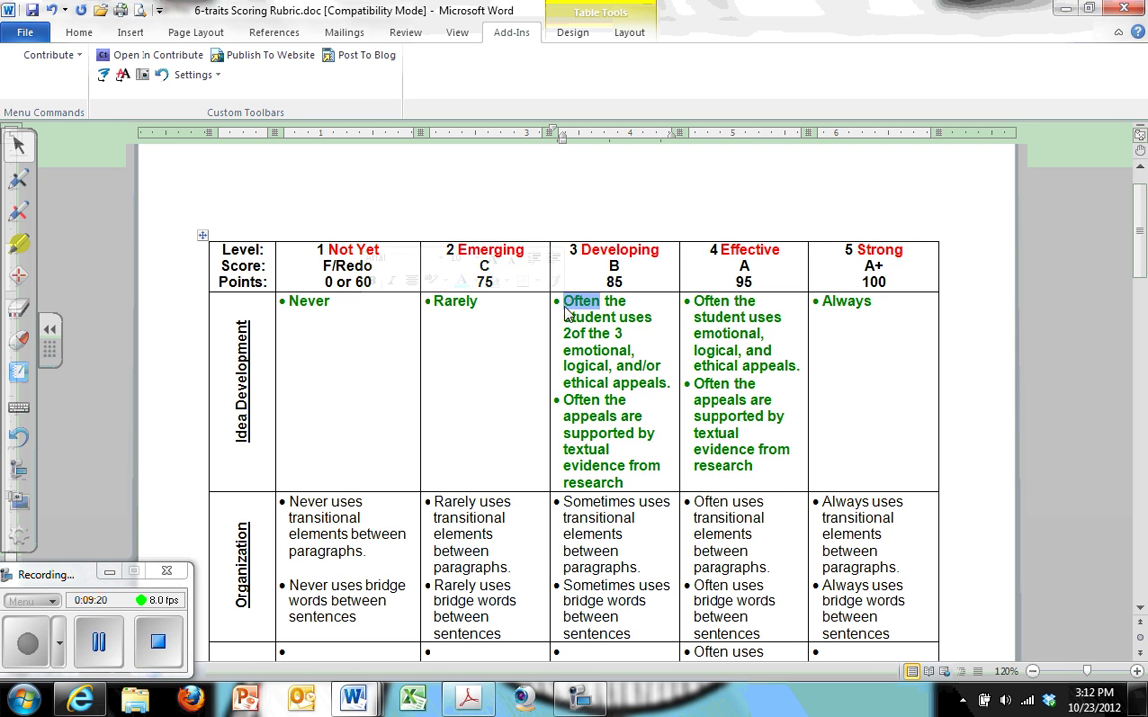
{"action": "key", "text": "Delete"}
{"action": "key", "text": "Delete"}
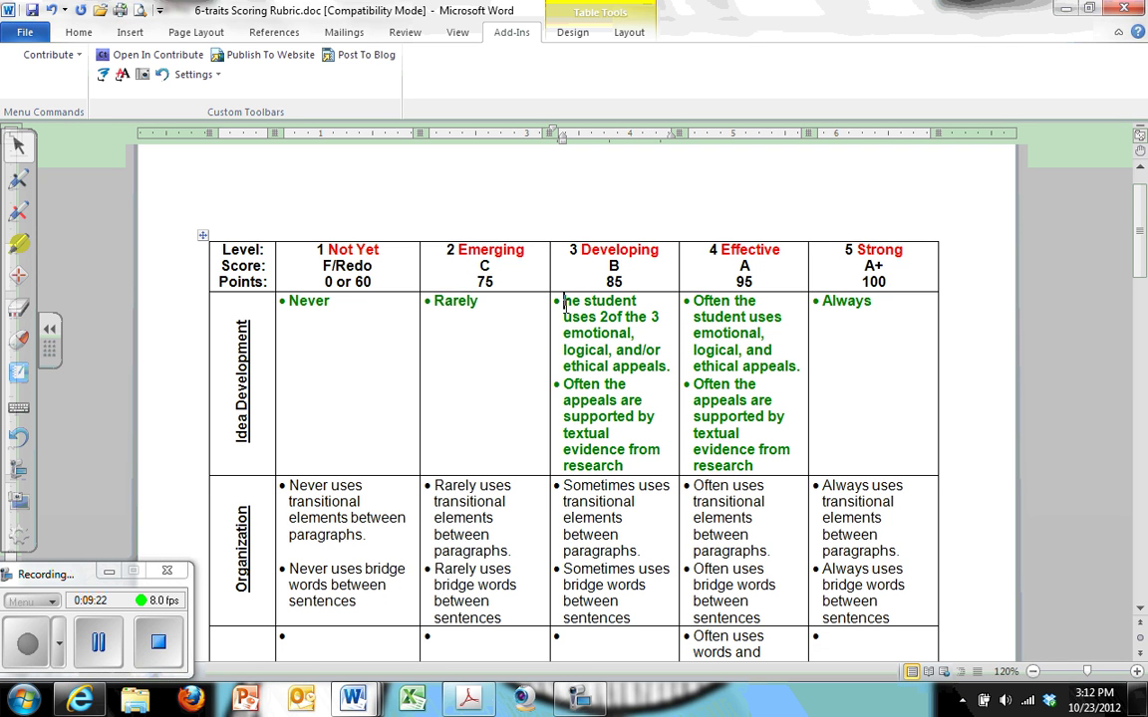
{"action": "type", "text": "T"}
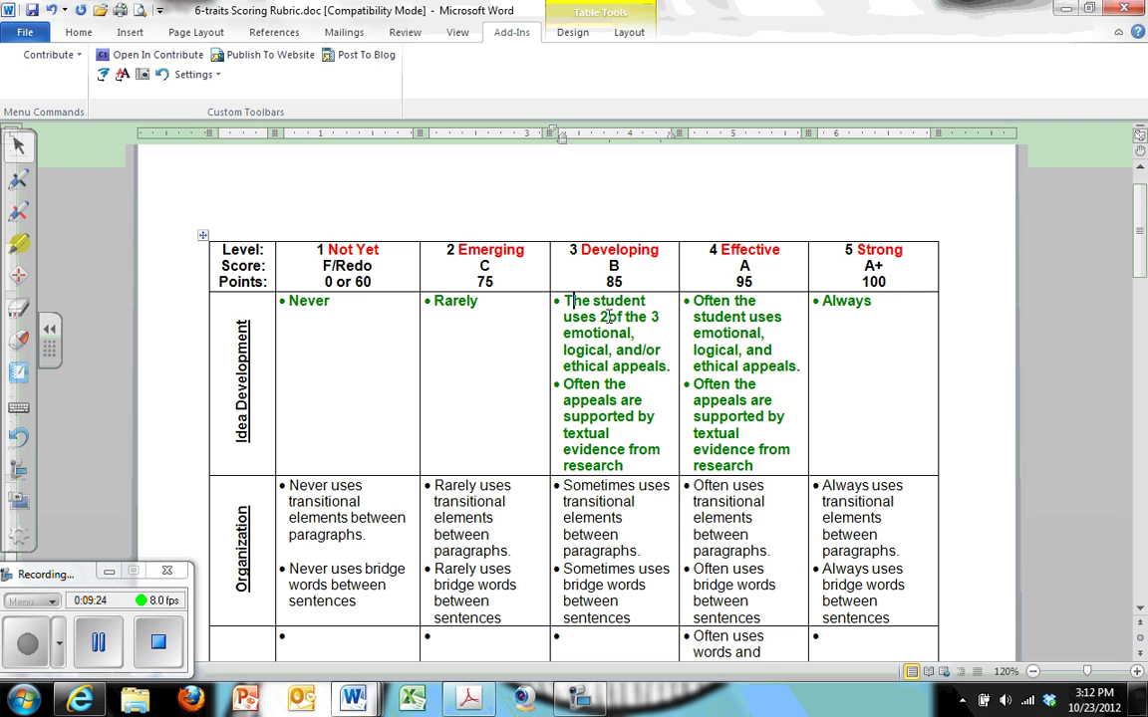
Fix '2 of' spacing and prefix 'Often throughout the piece the student' in the Developing bullet.
{"action": "left_click", "coordinate": [600, 317]}
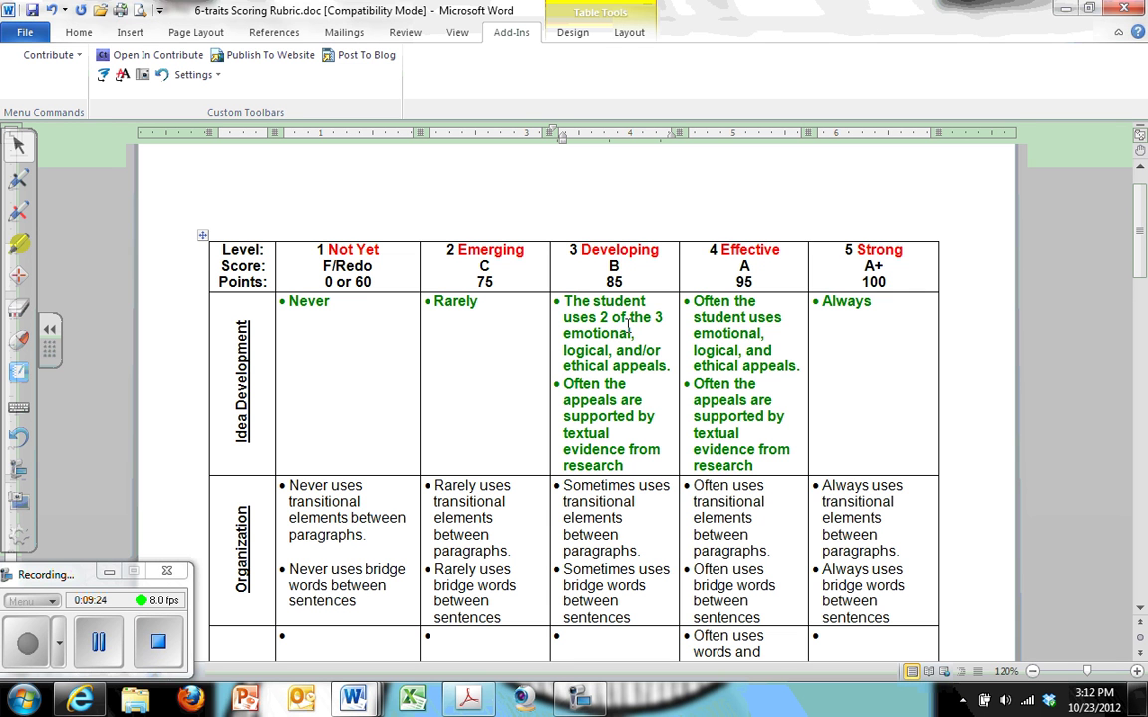
{"action": "left_click", "coordinate": [565, 300]}
{"action": "type", "text": "Oft"}
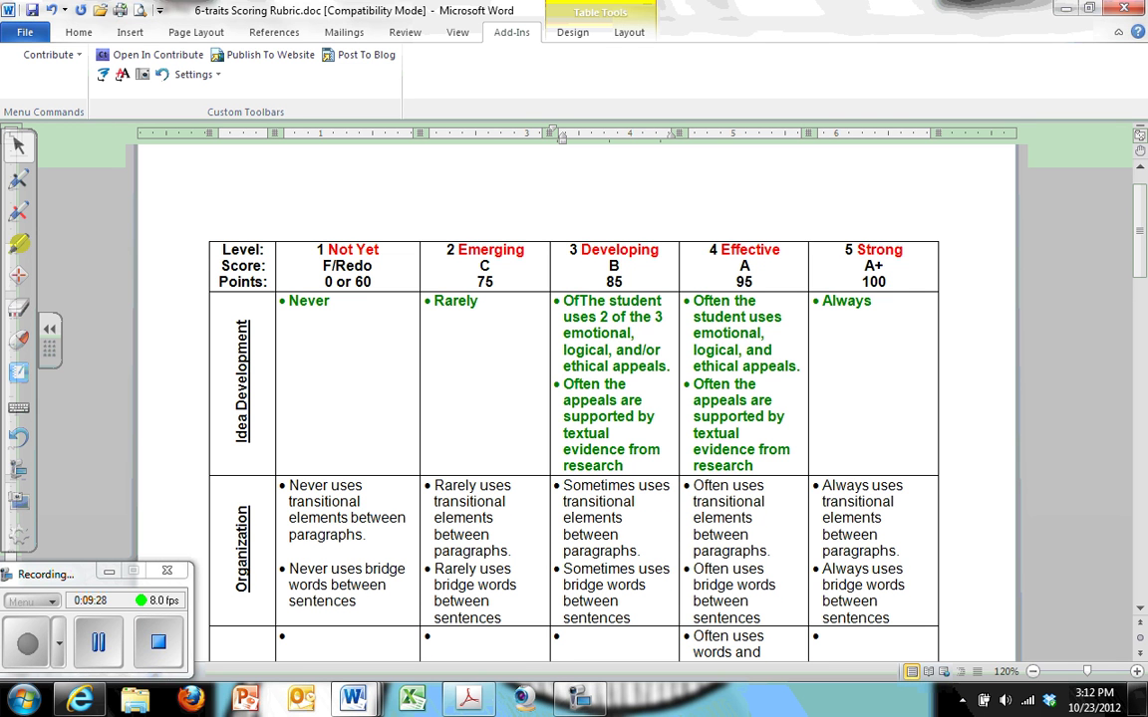
{"action": "type", "text": "en"}
{"action": "type", "text": " throughout"}
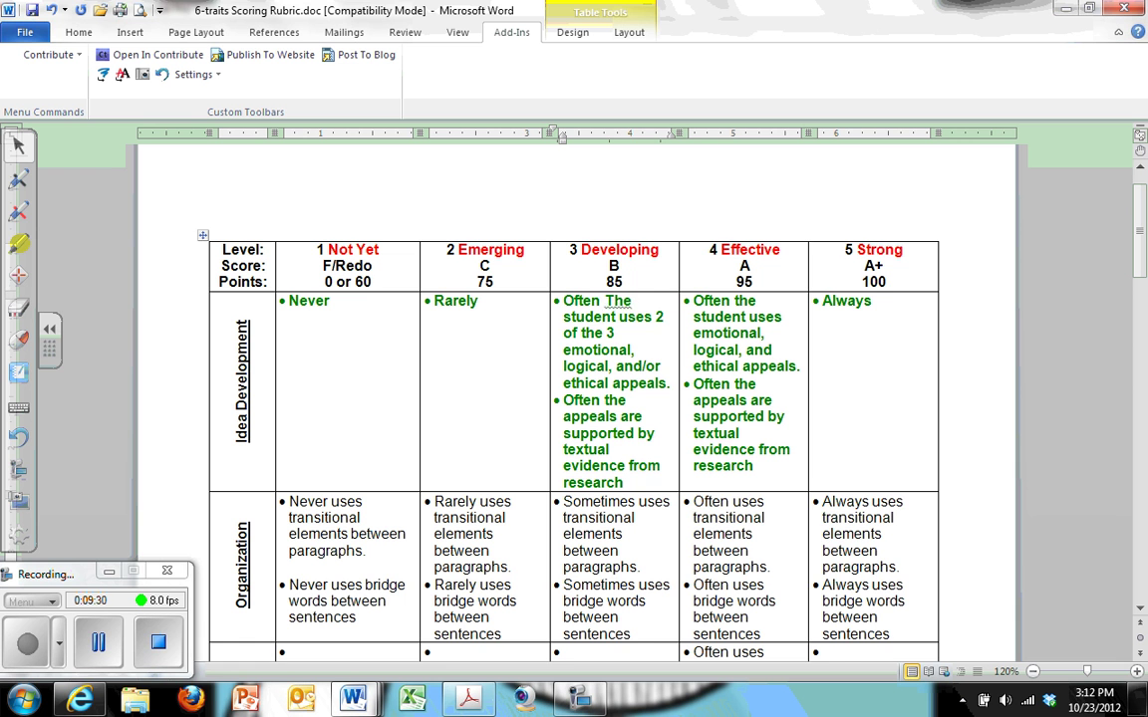
{"action": "type", "text": " the piece"}
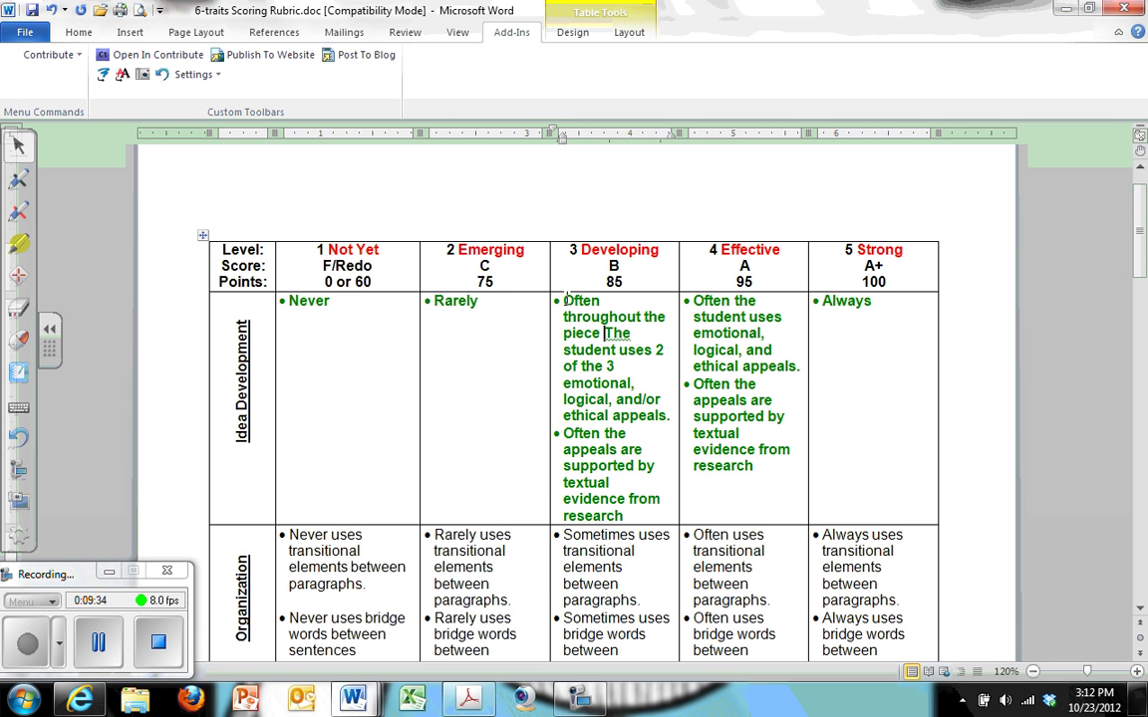
{"action": "key", "text": "BackSpace"}
{"action": "key", "text": "Delete"}
{"action": "type", "text": "t"}
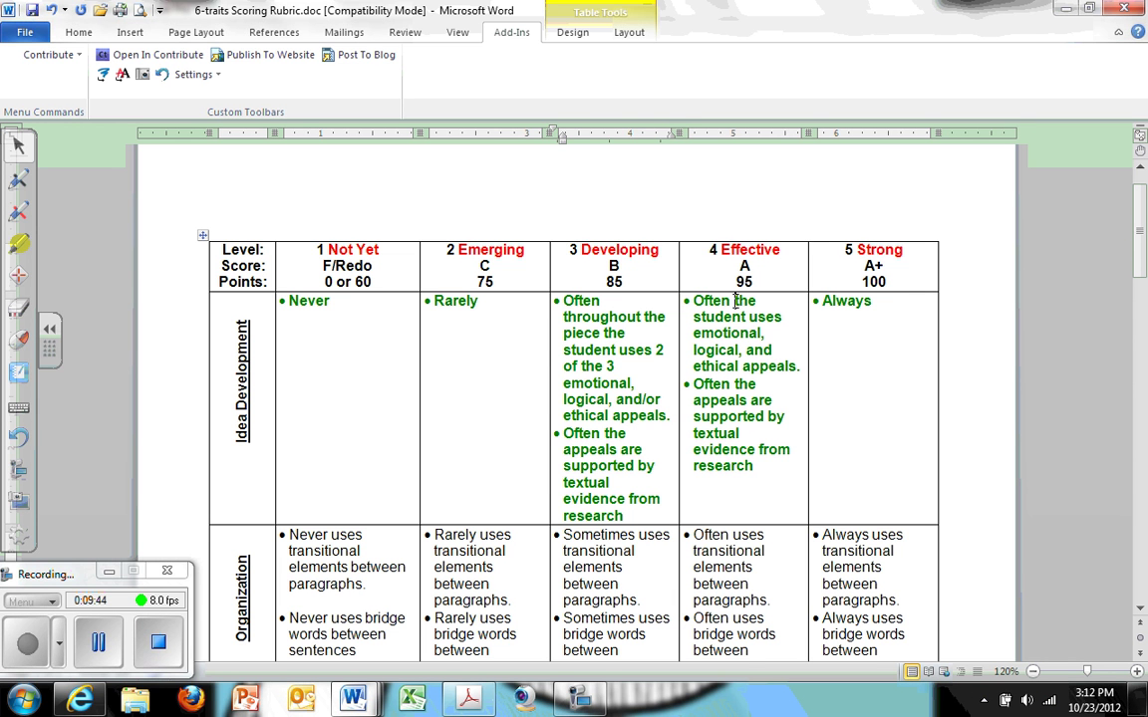
Rewrite the Effective bullet to start 'Often throughout the piece the student uses…', fixing typos.
{"action": "left_click", "coordinate": [735, 301]}
{"action": "key", "text": "BackSpace"}
{"action": "type", "text": "throughout"}
{"action": "type", "text": " th pie"}
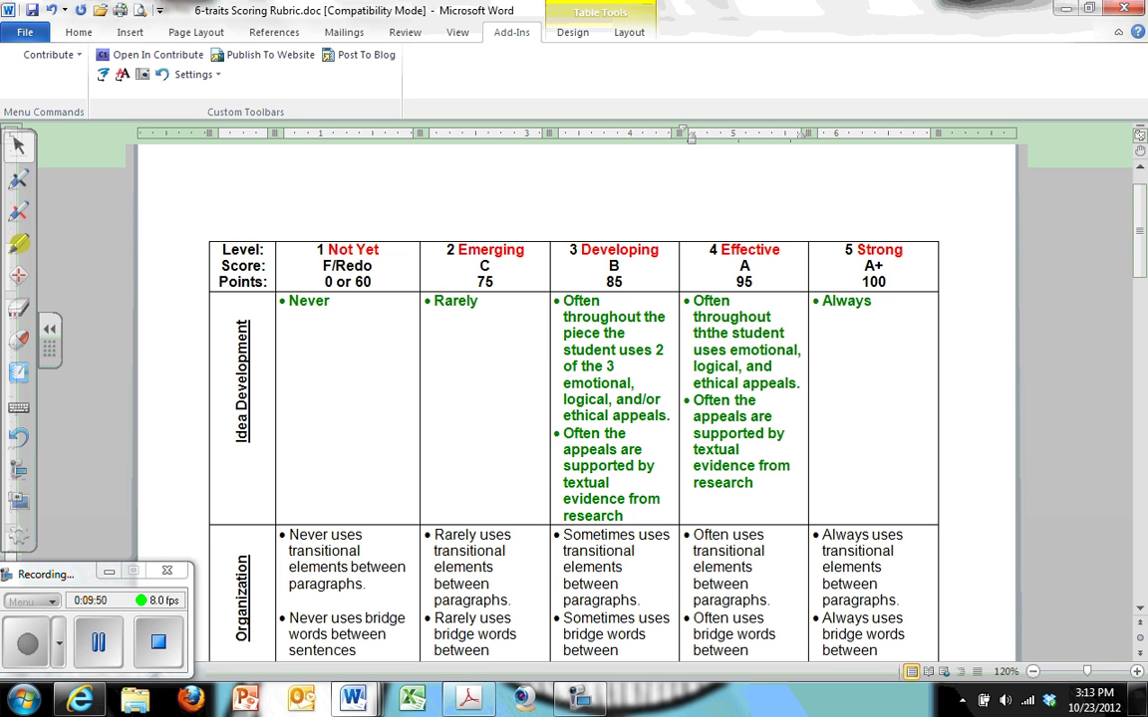
{"action": "key", "text": "BackSpace"}
{"action": "key", "text": "BackSpace"}
{"action": "key", "text": "BackSpace"}
{"action": "key", "text": "BackSpace"}
{"action": "type", "text": "e piece"}
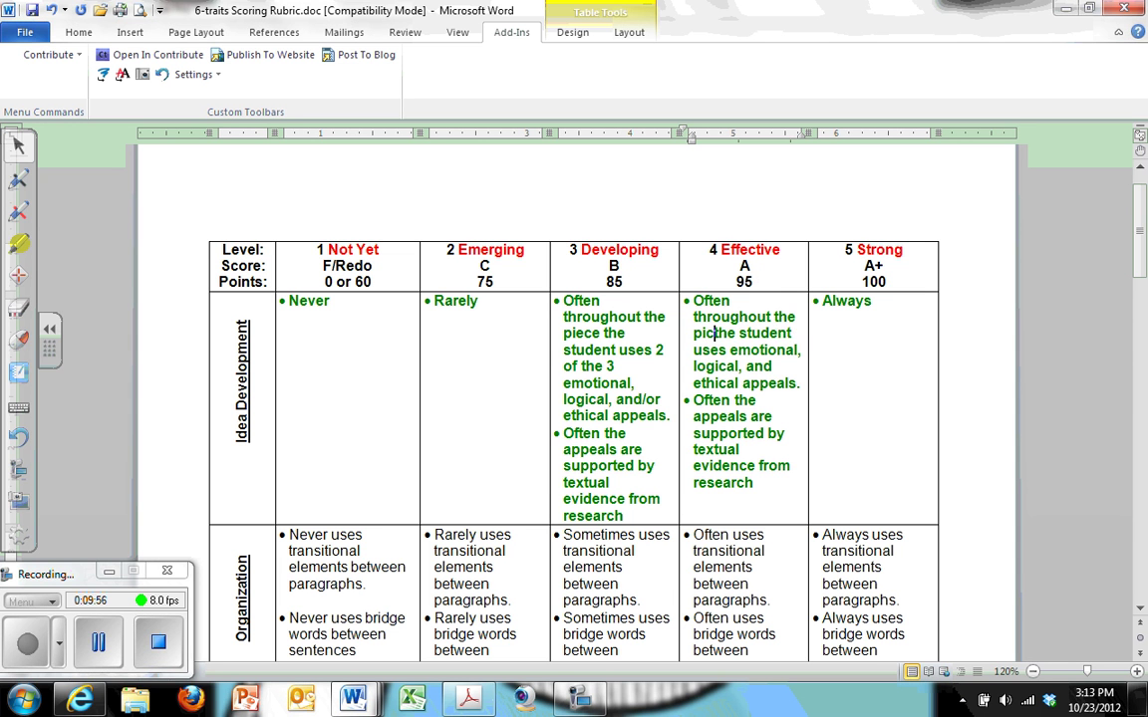
{"action": "type", "text": "ce,"}
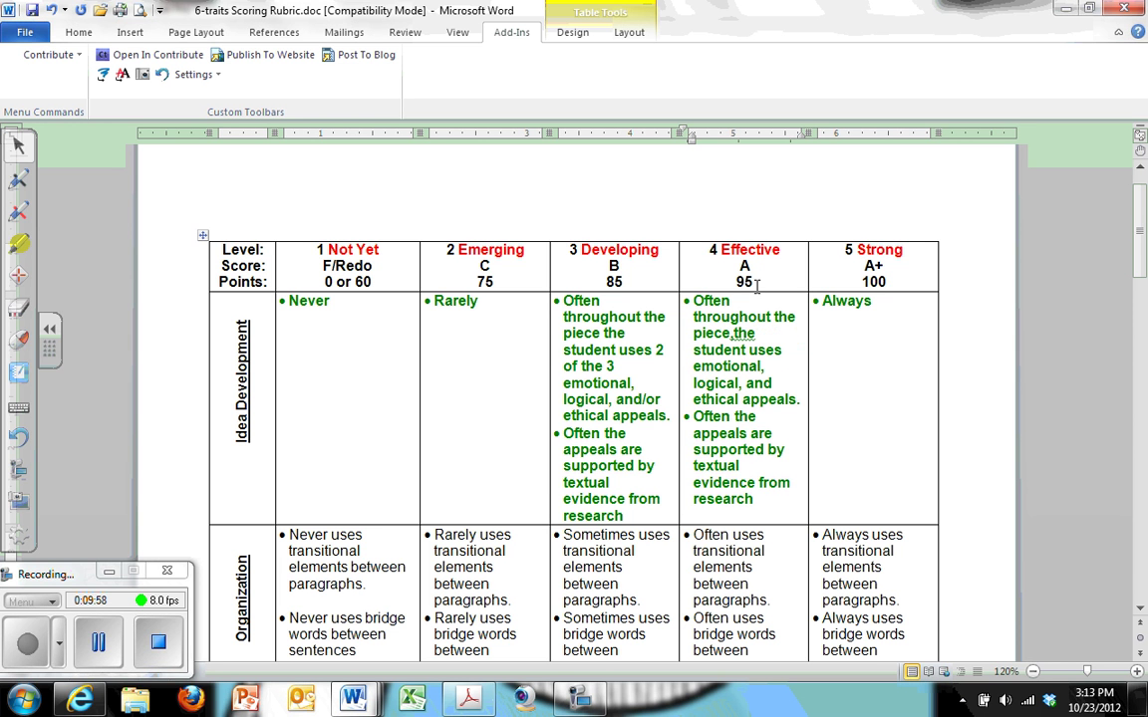
{"action": "key", "text": "BackSpace"}
Replace 'Always' in the Strong cell with the Effective cell's first appeals bullet, ending '…very effectively.'.
{"action": "left_click_drag", "start_coordinate": [695, 302], "coordinate": [802, 396]}
{"action": "key", "text": "ctrl+c"}
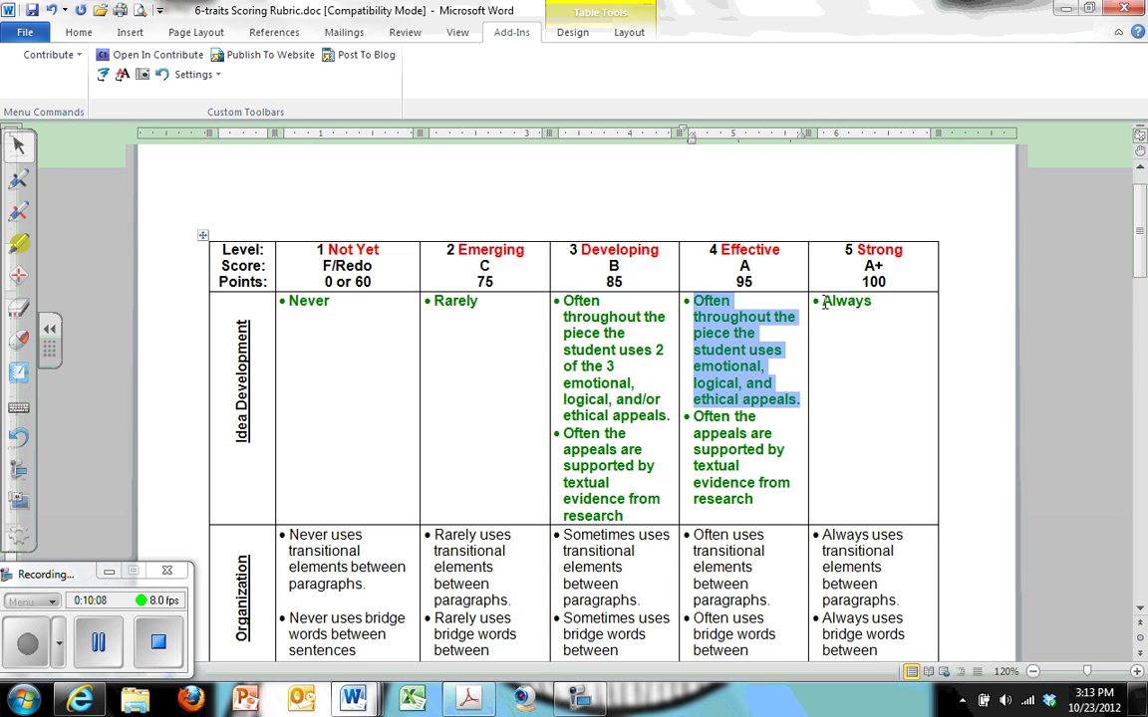
{"action": "left_click_drag", "start_coordinate": [822, 303], "coordinate": [870, 305]}
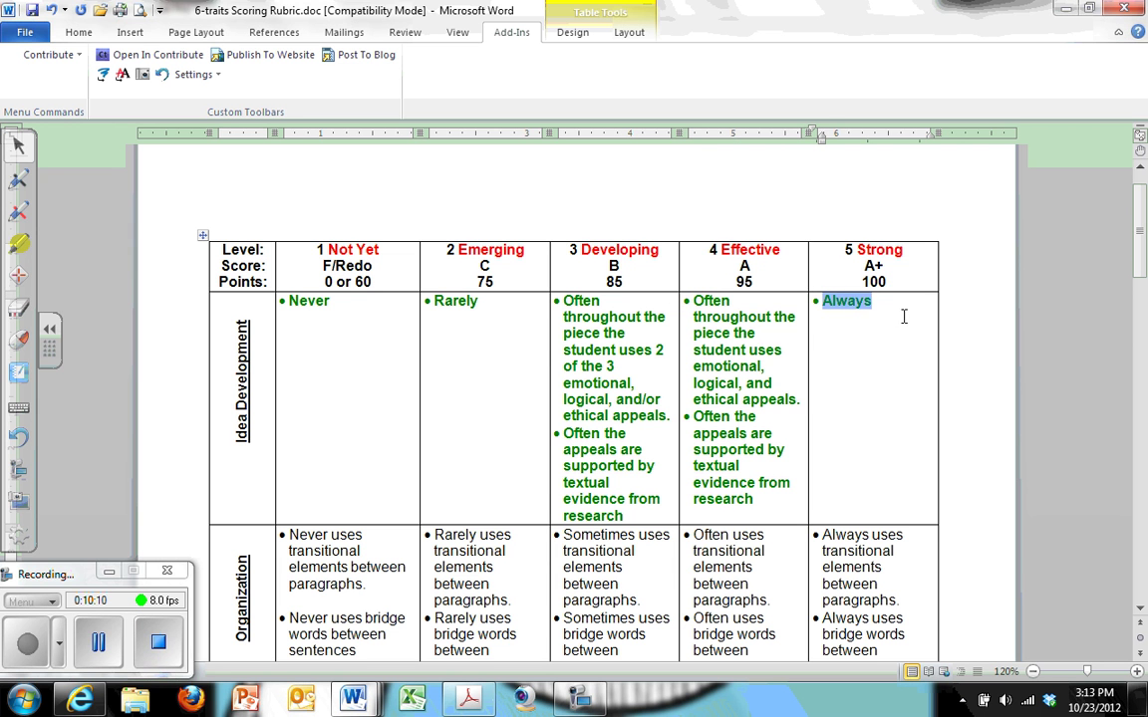
{"action": "key", "text": "ctrl+v"}
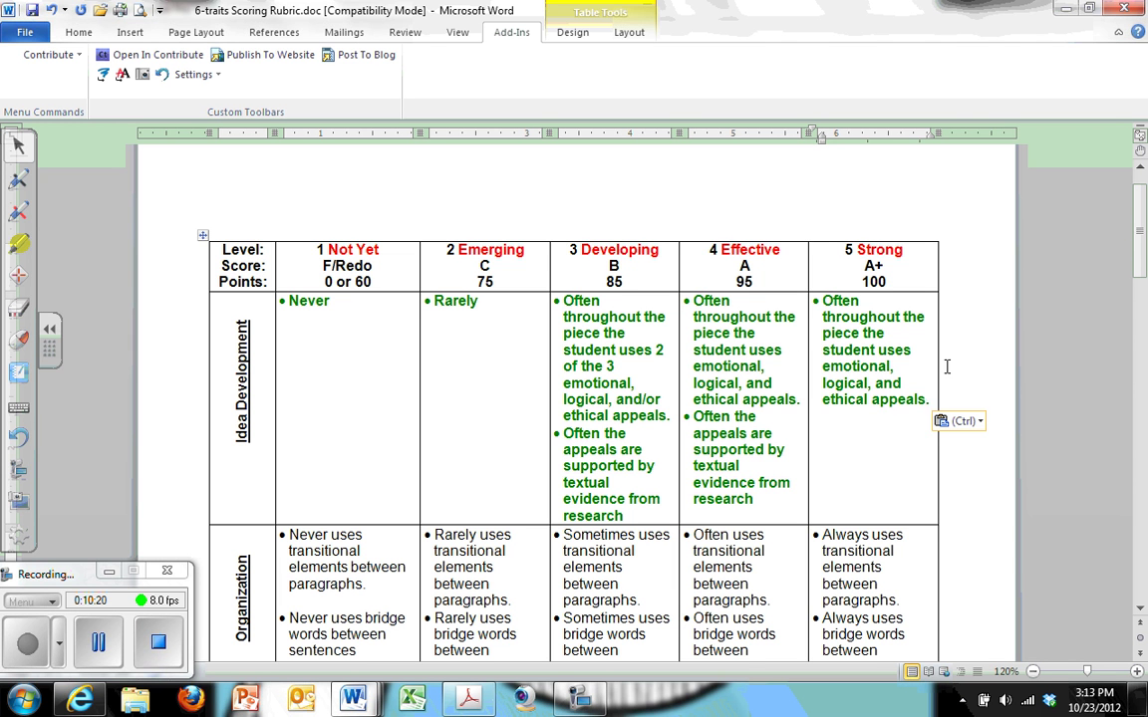
{"action": "key", "text": "BackSpace"}
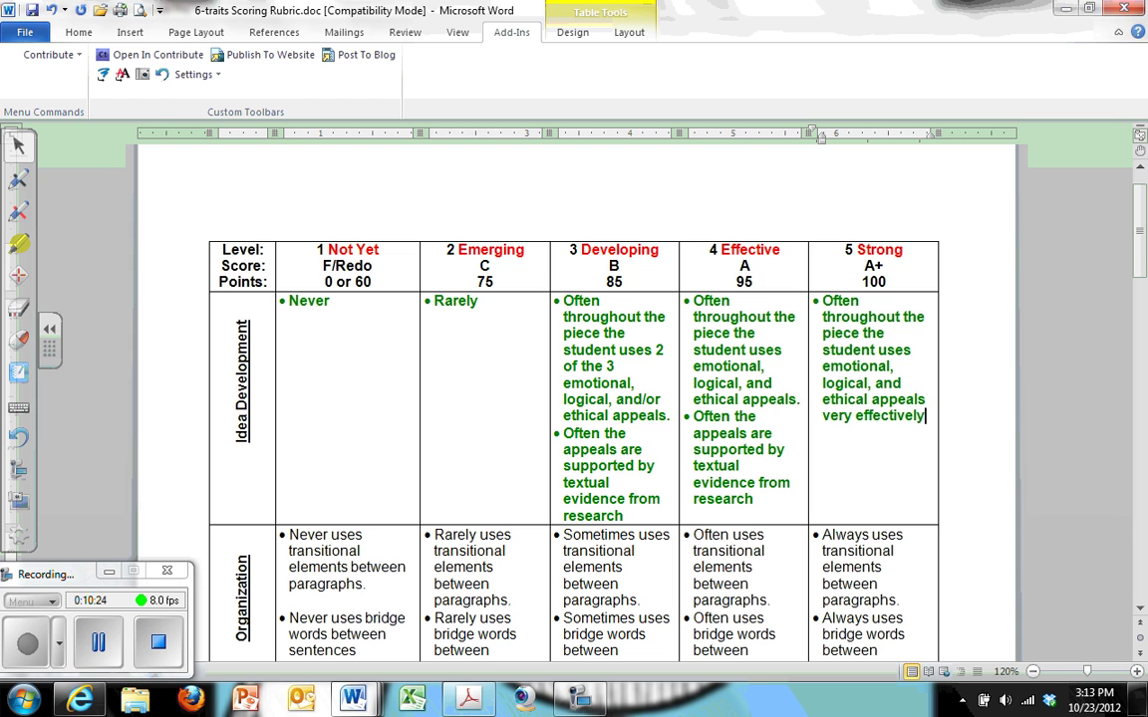
{"action": "type", "text": "."}
End the Effective cell's first bullet with 'ethical appeals somewhat effectively.'.
{"action": "left_click", "coordinate": [795, 399]}
{"action": "key", "text": "BackSpace"}
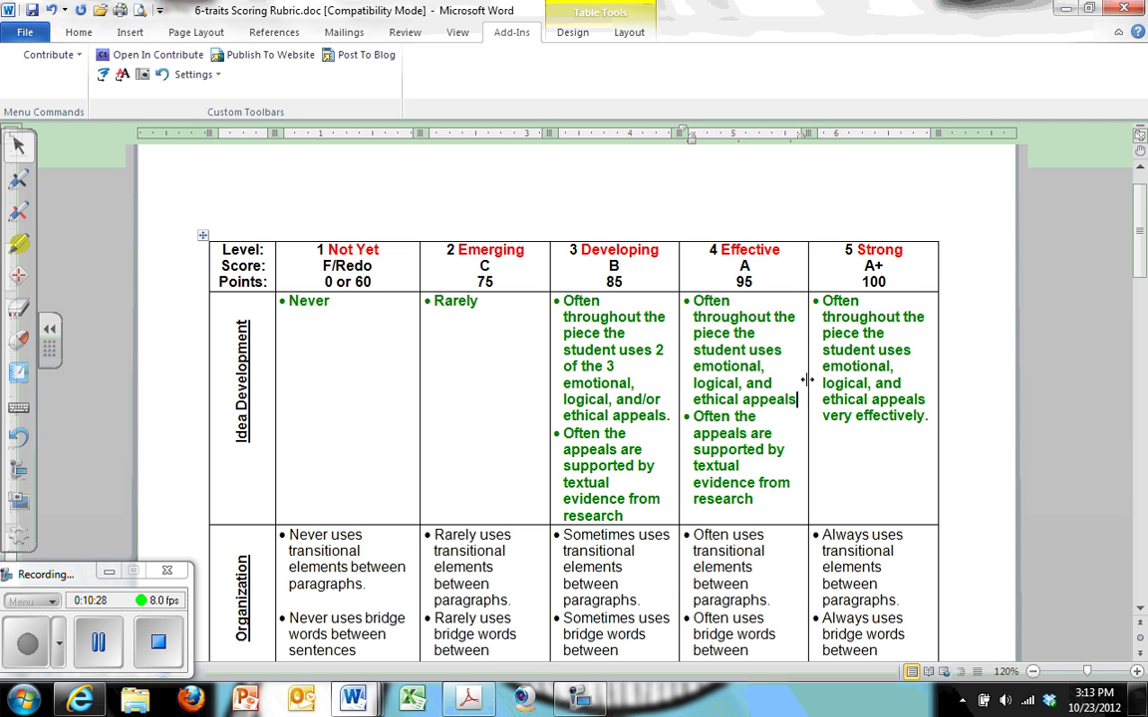
{"action": "type", "text": "somewh"}
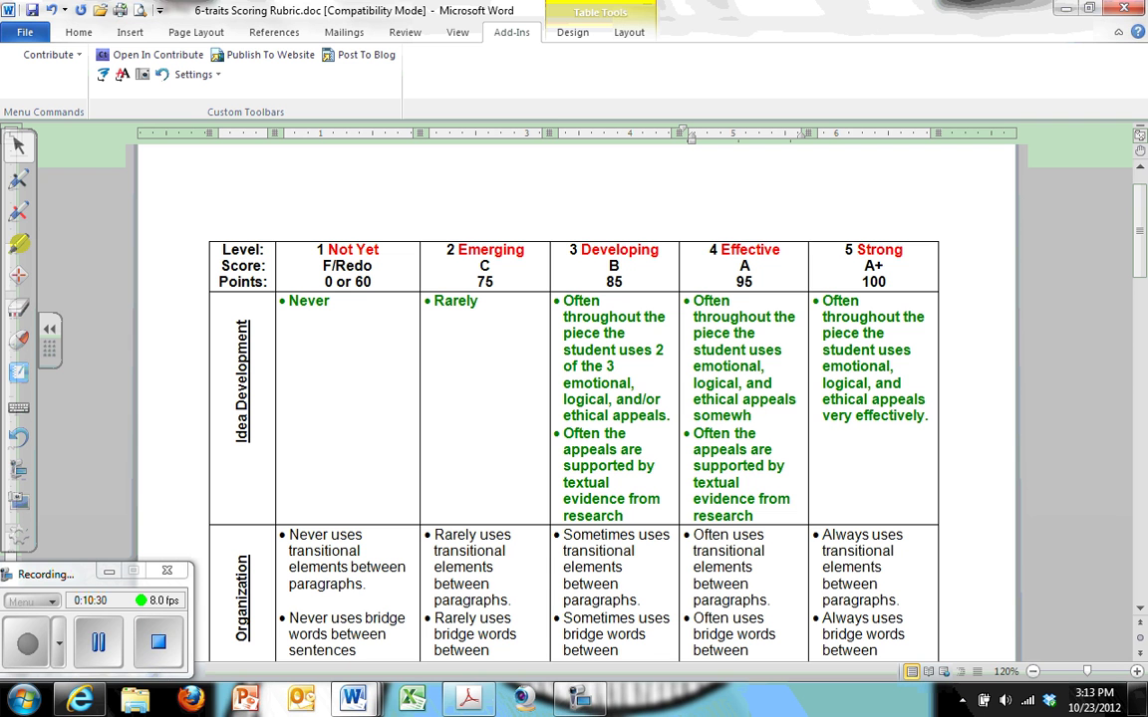
{"action": "type", "text": "at effectively."}
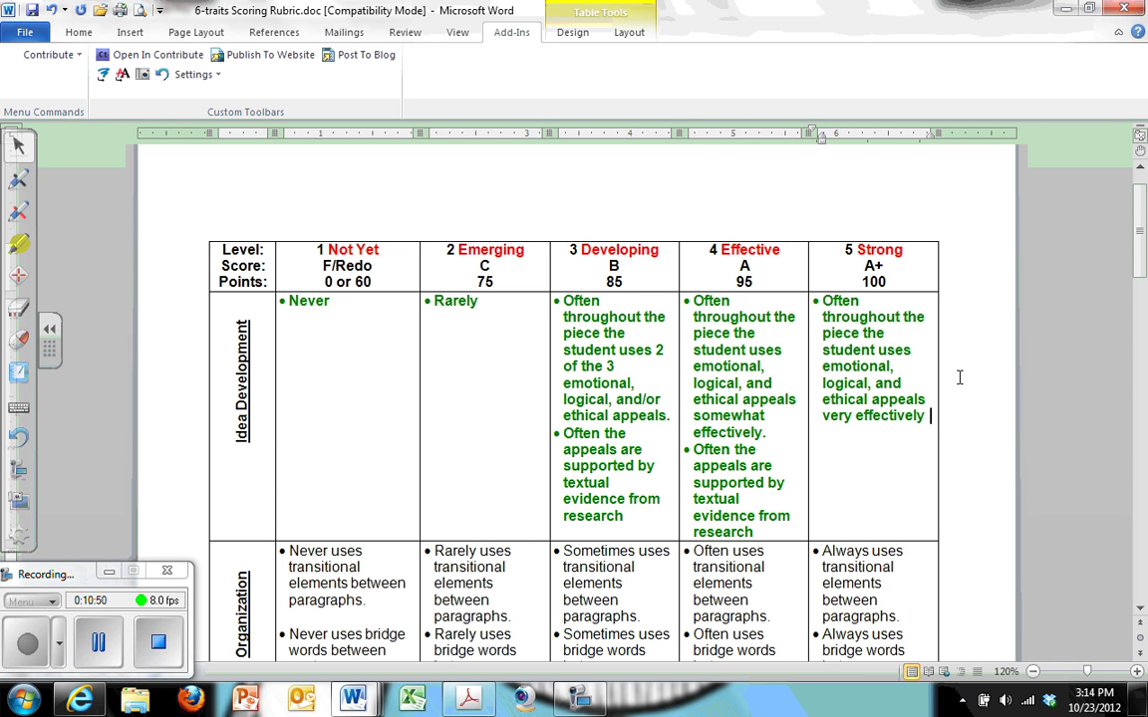
Extend the Strong cell's first bullet with 'while integrating them together'.
{"action": "key", "text": "BackSpace"}
{"action": "type", "text": "a"}
{"action": "key", "text": "BackSpace"}
{"action": "key", "text": "BackSpace"}
{"action": "type", "text": "while int"}
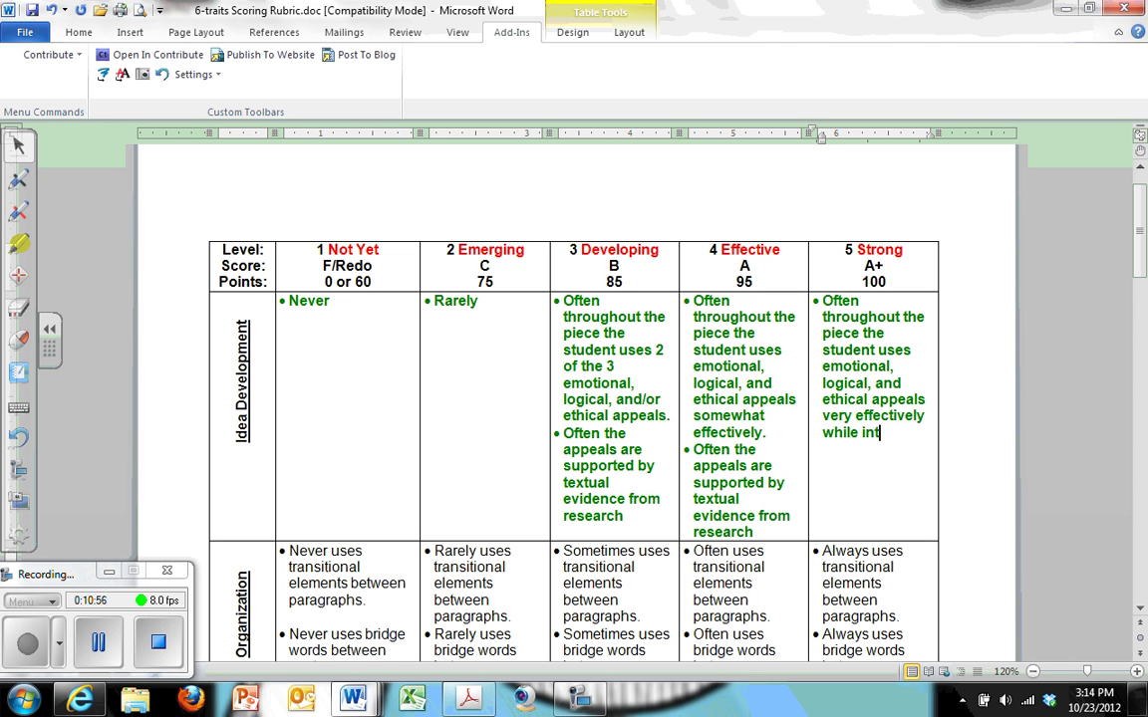
{"action": "type", "text": "egrating them together."}
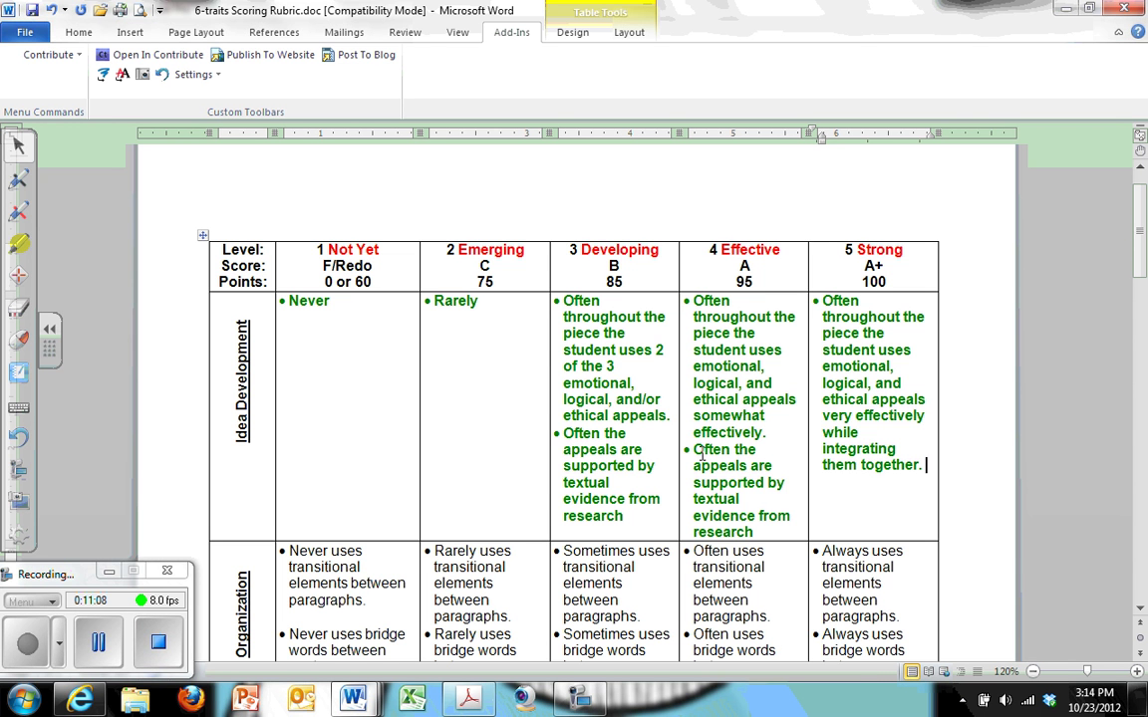
Insert a blank, unbulleted line above the Developing cell's second bullet.
{"action": "left_click", "coordinate": [565, 433]}
{"action": "key", "text": "Return"}
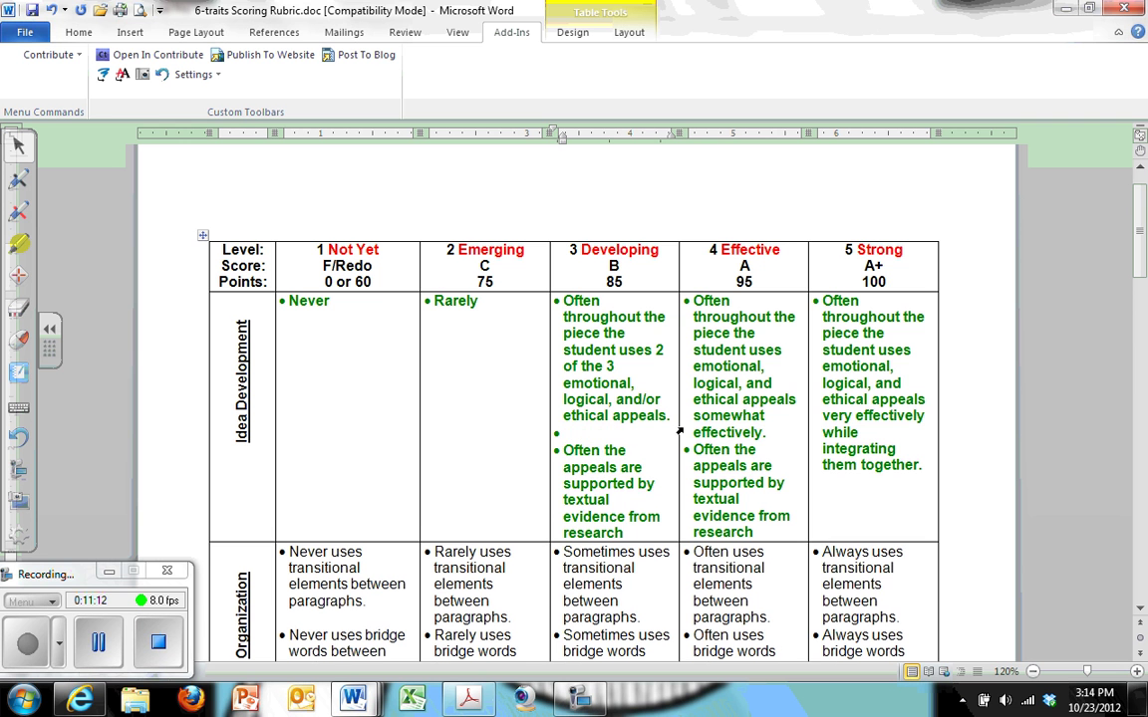
{"action": "key", "text": "BackSpace"}
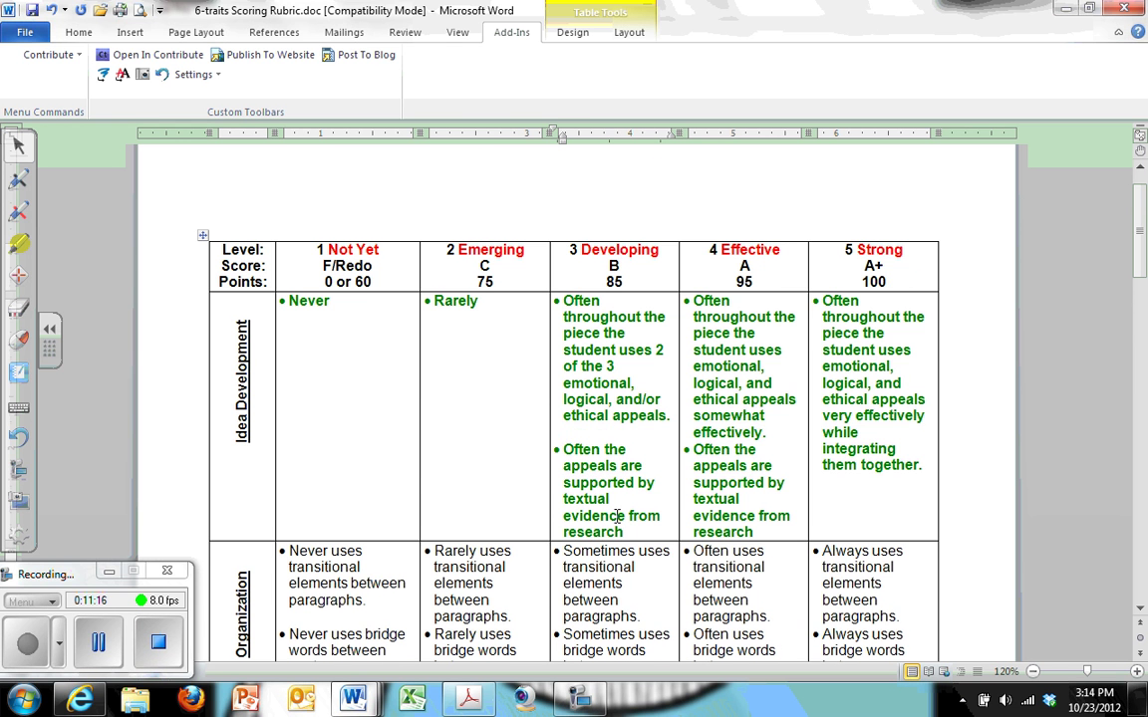
{"action": "scroll", "coordinate": [598, 438], "scroll_direction": "down", "scroll_amount": 3}
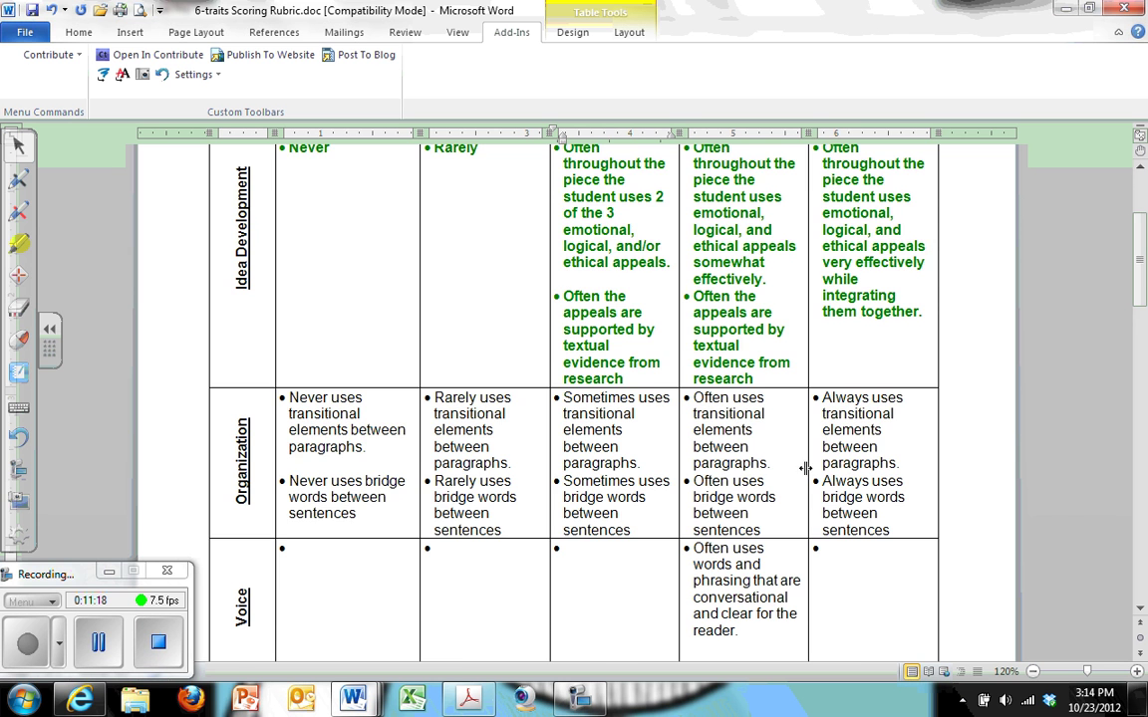
{"action": "scroll", "coordinate": [832, 477], "scroll_direction": "up", "scroll_amount": 3}
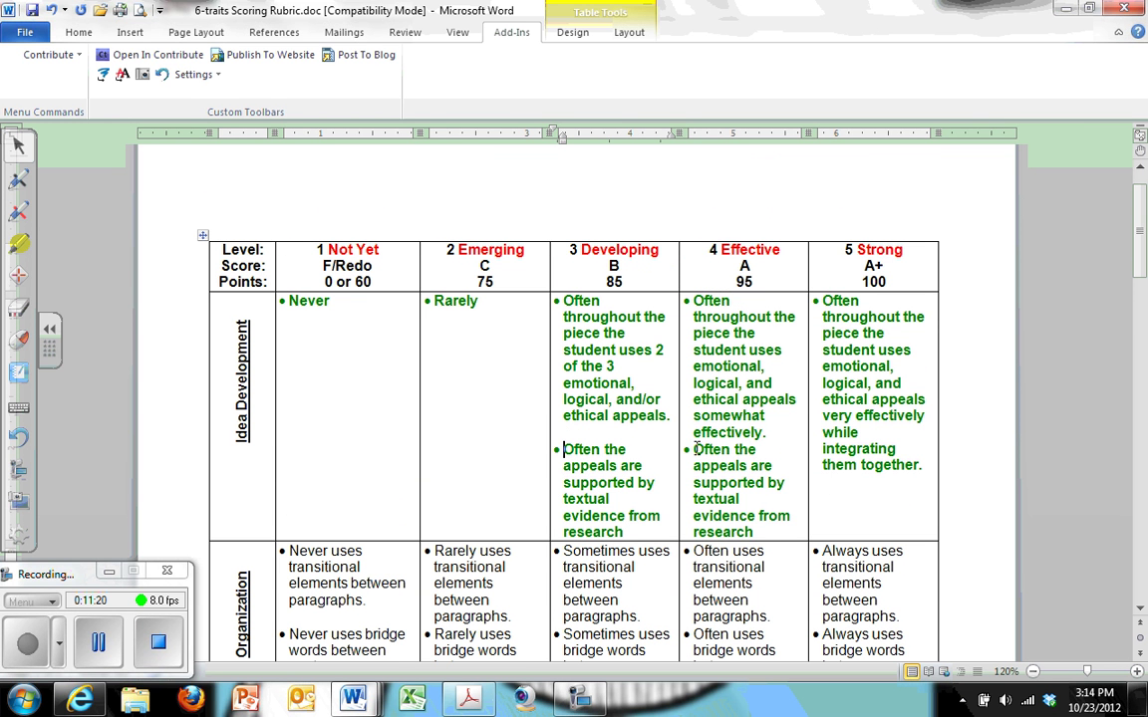
Add the Effective cell's textual-evidence bullet as a new bullet in the Strong cell.
{"action": "left_click_drag", "start_coordinate": [696, 450], "coordinate": [765, 531]}
{"action": "key", "text": "ctrl+c"}
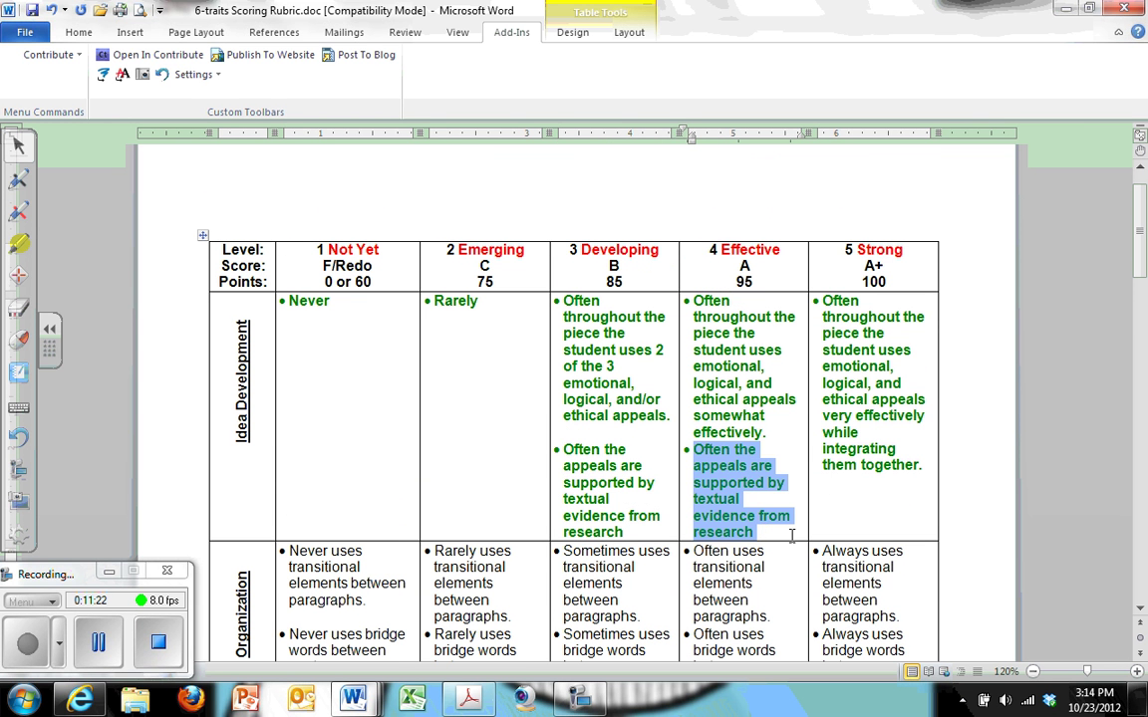
{"action": "left_click", "coordinate": [929, 466]}
{"action": "key", "text": "Return"}
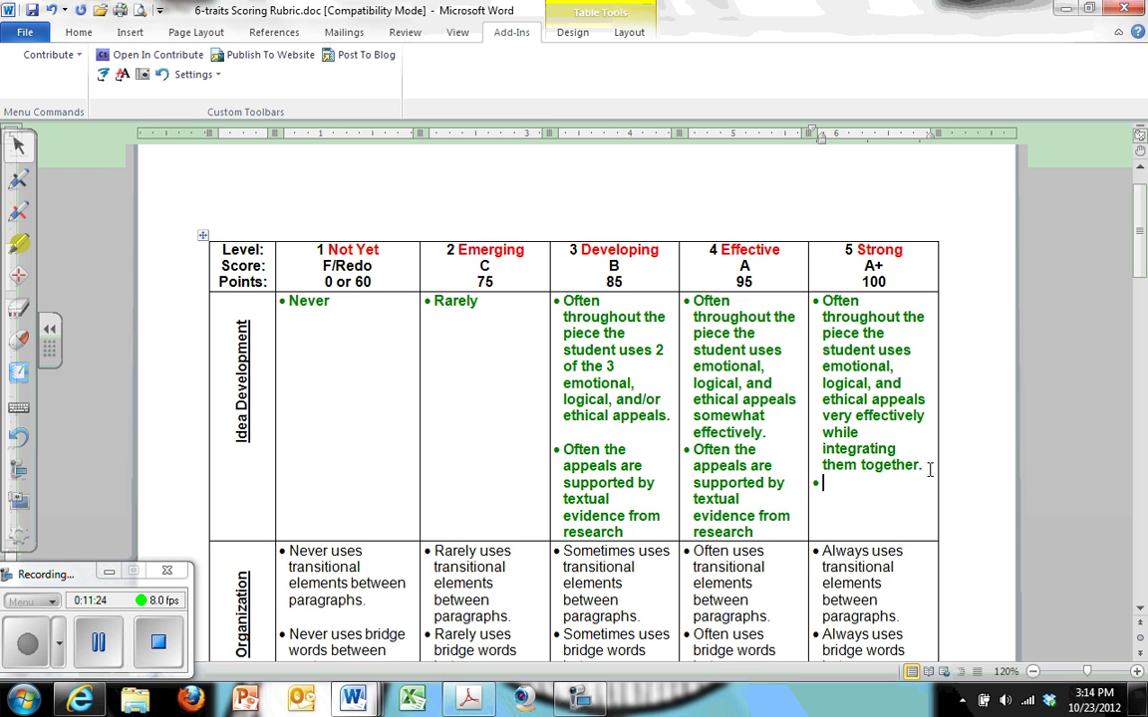
{"action": "key", "text": "ctrl+v"}
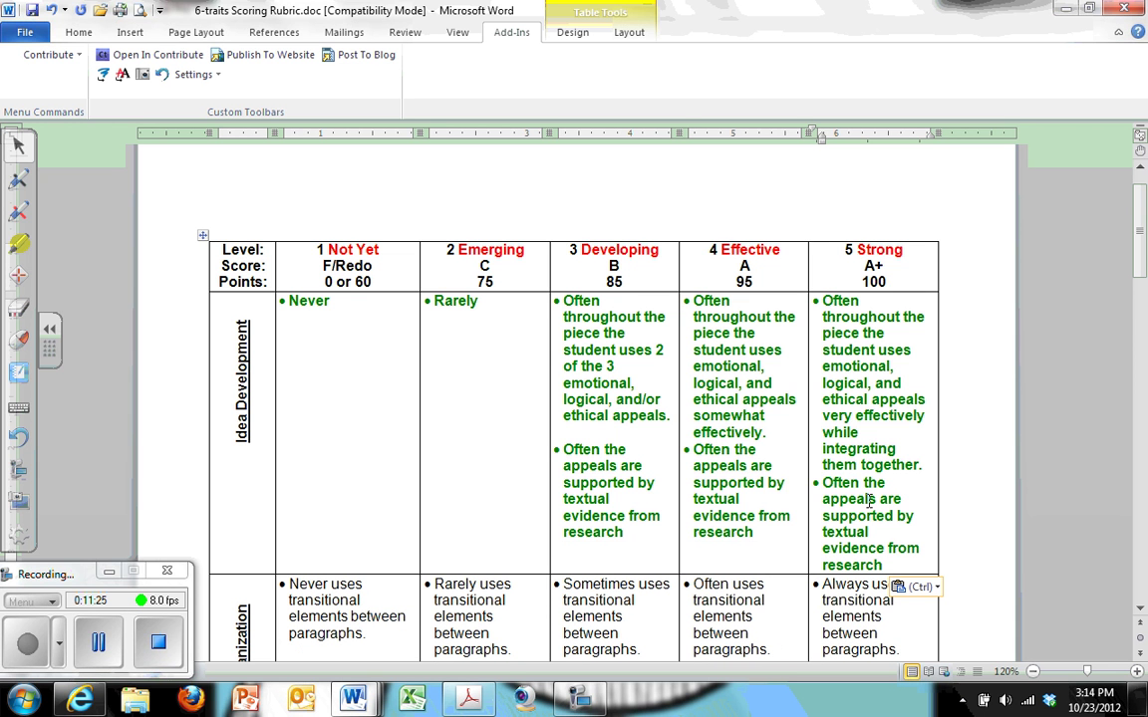
Add blank lines in the Effective and Developing cells so the second bullets align.
{"action": "left_click", "coordinate": [696, 450]}
{"action": "key", "text": "Return"}
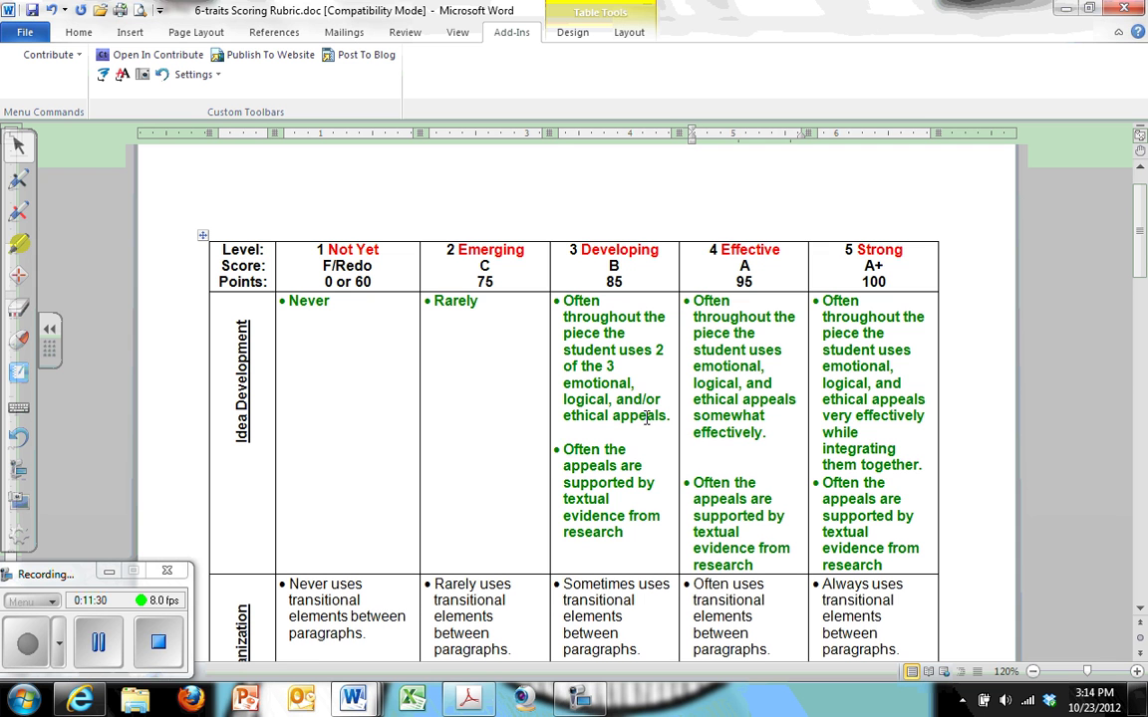
{"action": "left_click", "coordinate": [564, 431]}
{"action": "key", "text": "Return"}
{"action": "key", "text": "Return"}
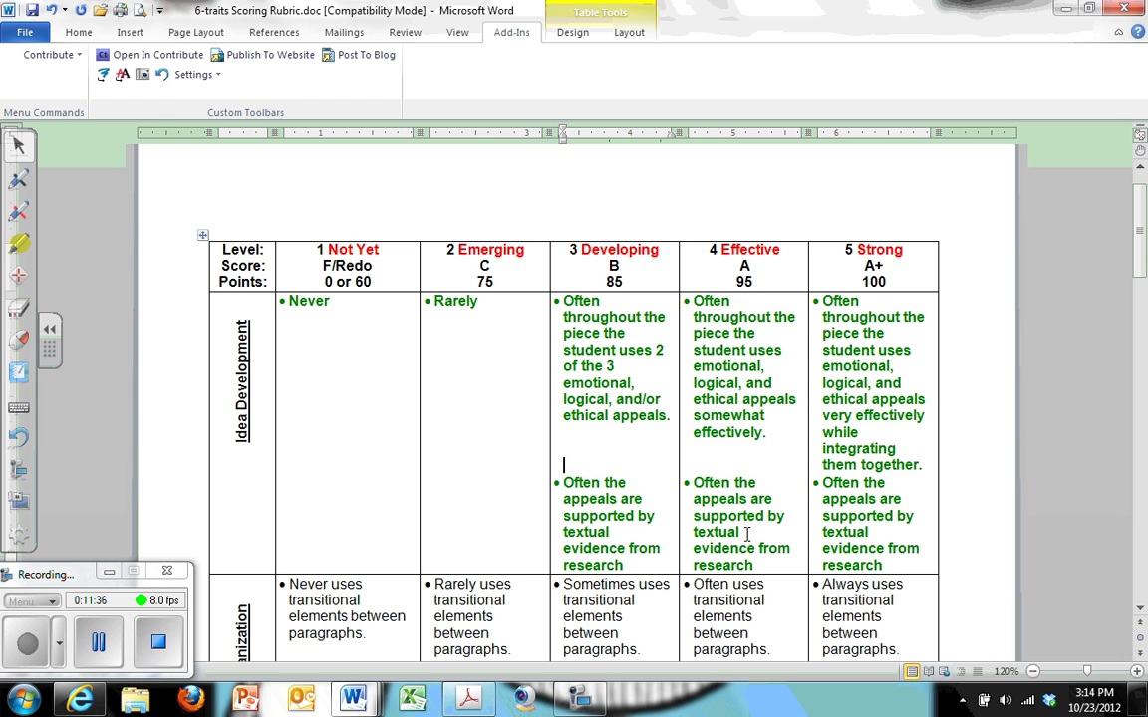
Reword the Strong cell's second bullet to 'Always supports appeals with textual evidence from research'.
{"action": "double_click", "coordinate": [863, 487]}
{"action": "type", "text": "Always"}
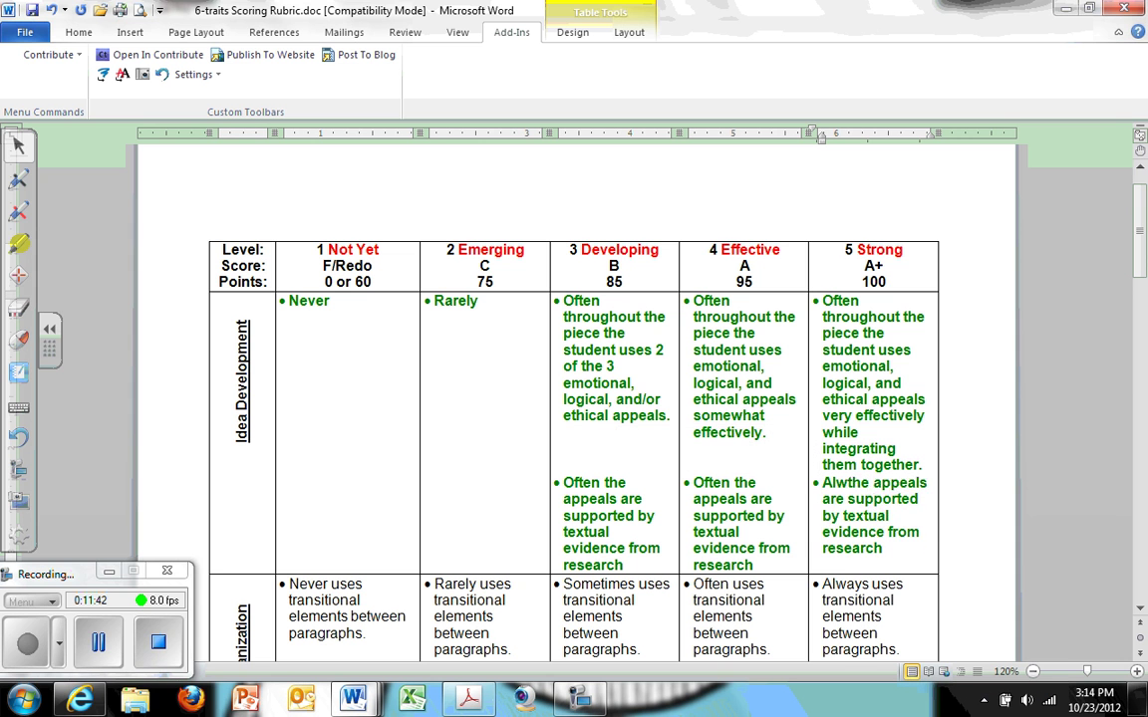
{"action": "type", "text": " suppor"}
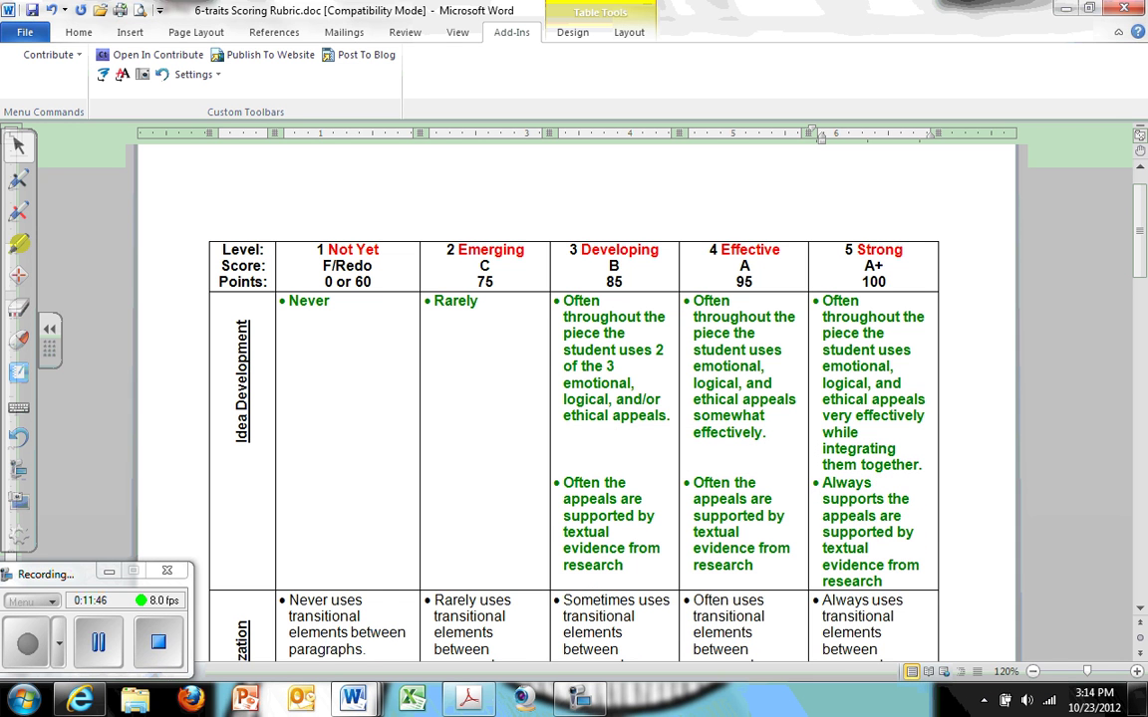
{"action": "type", "text": "ts"}
{"action": "key", "text": "Delete"}
{"action": "key", "text": "Delete"}
{"action": "key", "text": "Delete"}
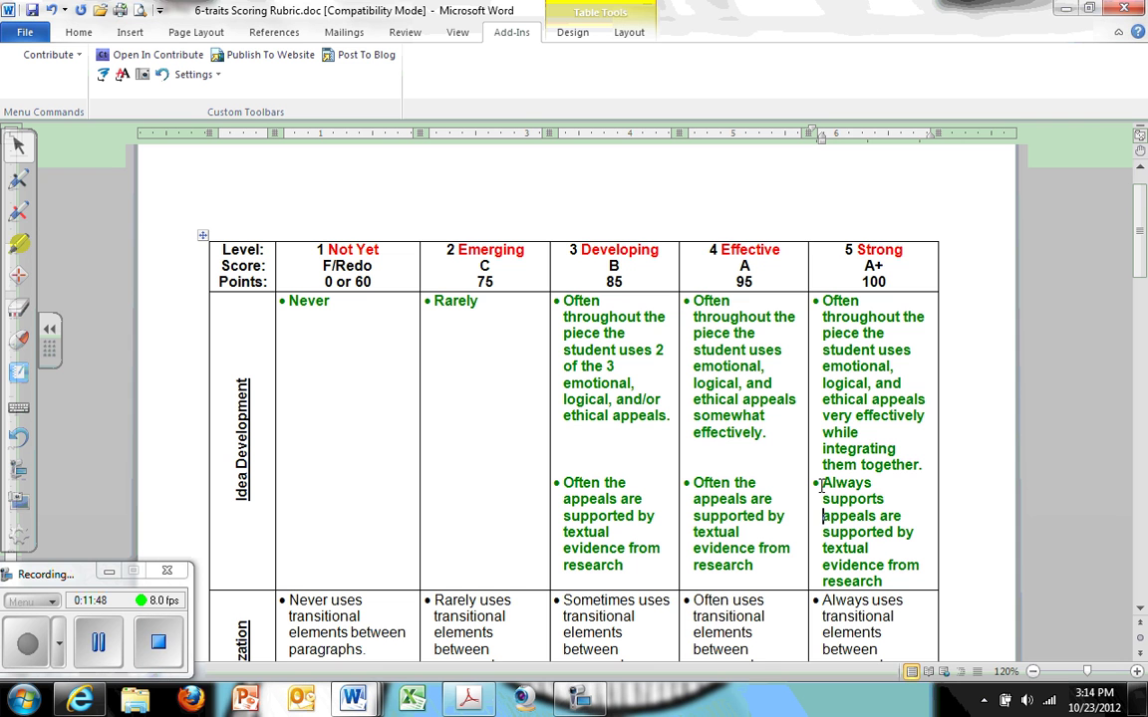
{"action": "key", "text": "End"}
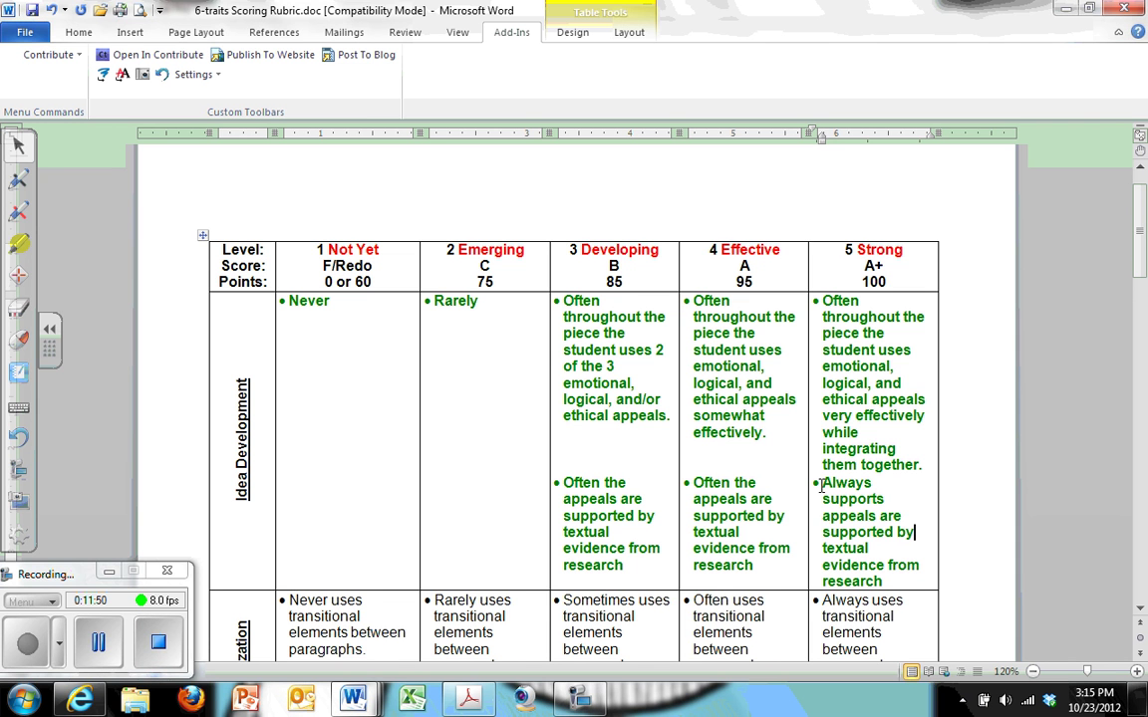
{"action": "key", "text": "BackSpace"}
{"action": "key", "text": "BackSpace"}
{"action": "key", "text": "BackSpace"}
{"action": "key", "text": "BackSpace"}
{"action": "key", "text": "BackSpace"}
{"action": "key", "text": "BackSpace"}
{"action": "key", "text": "BackSpace"}
{"action": "key", "text": "BackSpace"}
{"action": "key", "text": "BackSpace"}
{"action": "key", "text": "BackSpace"}
{"action": "key", "text": "BackSpace"}
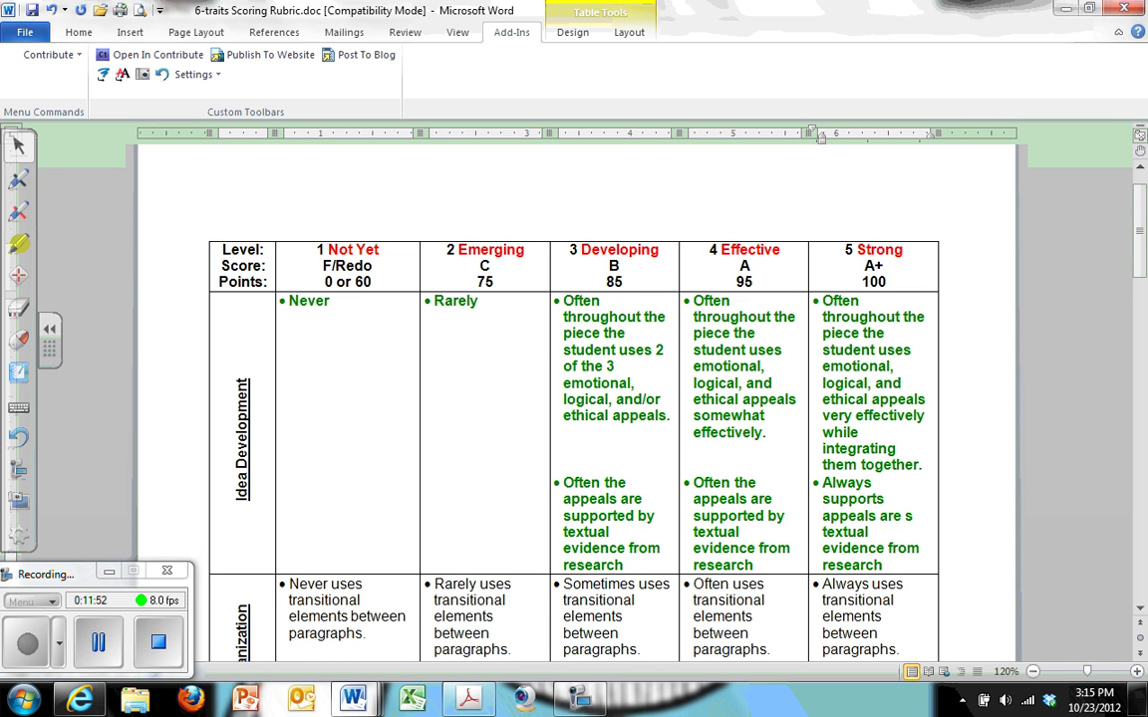
{"action": "key", "text": "BackSpace"}
{"action": "key", "text": "BackSpace"}
{"action": "key", "text": "BackSpace"}
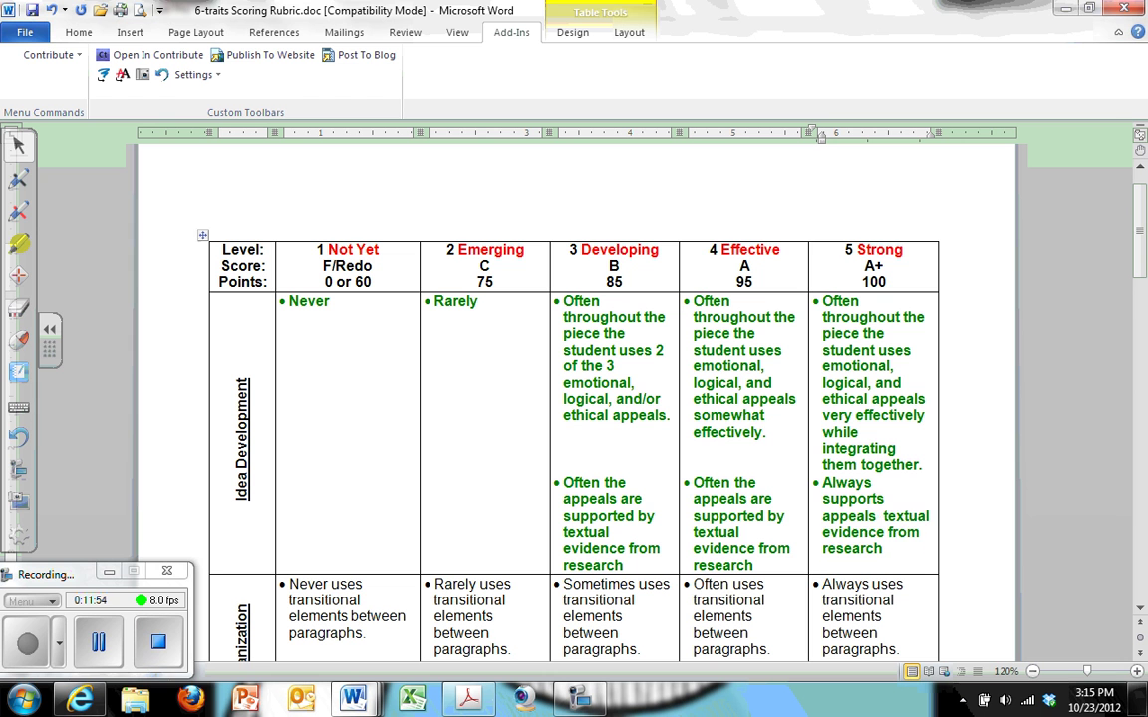
{"action": "type", "text": "wit"}
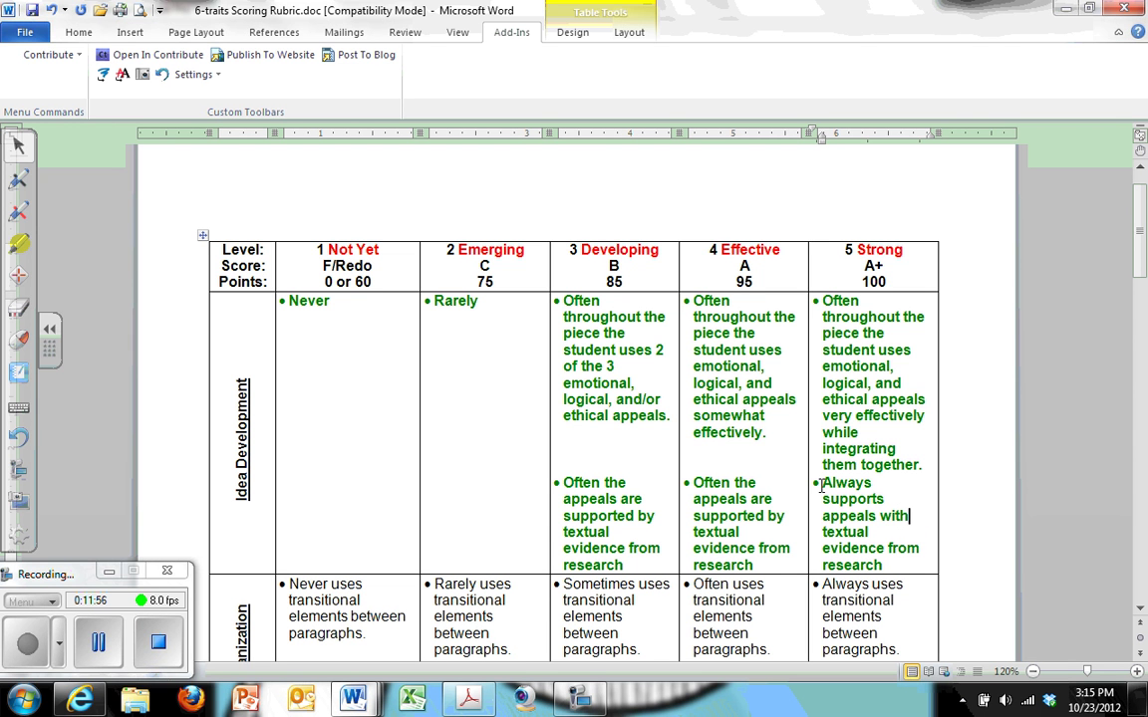
{"action": "type", "text": "h"}
Scroll through the table to review the completed Idea Development row.
{"action": "scroll", "coordinate": [797, 369], "scroll_direction": "down", "scroll_amount": 5}
{"action": "scroll", "coordinate": [789, 398], "scroll_direction": "up", "scroll_amount": 4}
{"action": "scroll", "coordinate": [790, 398], "scroll_direction": "down", "scroll_amount": 10}
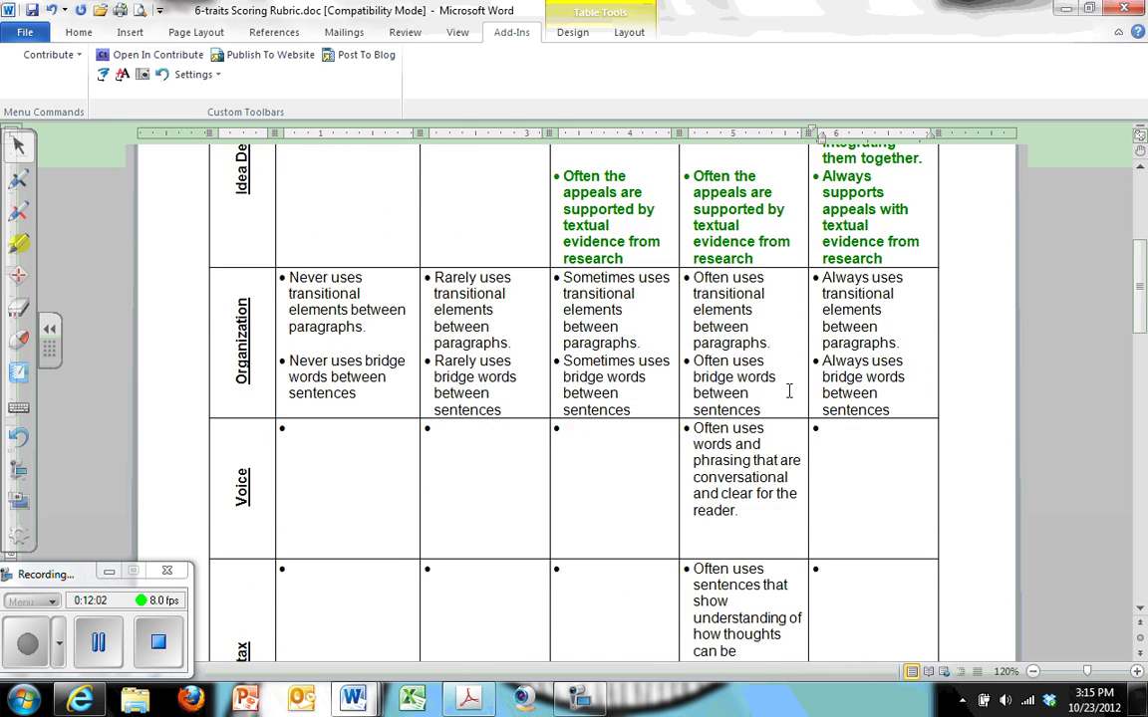
{"action": "scroll", "coordinate": [666, 374], "scroll_direction": "up", "scroll_amount": 10}
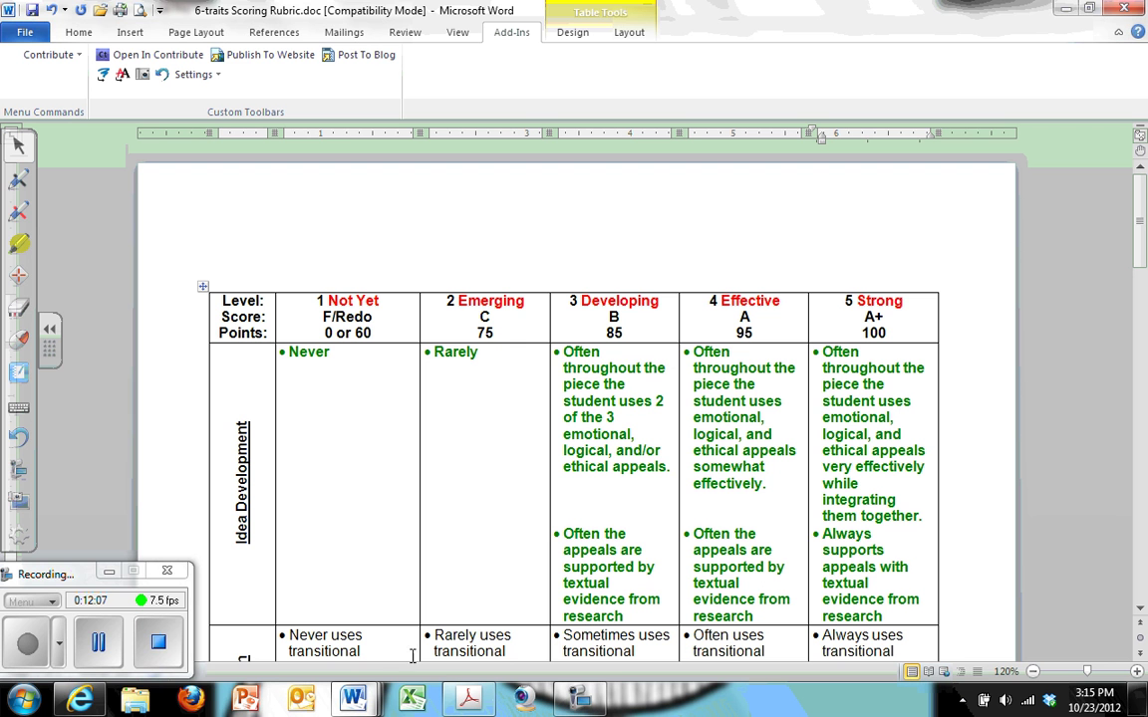
{"action": "mouse_move", "coordinate": [362, 704]}
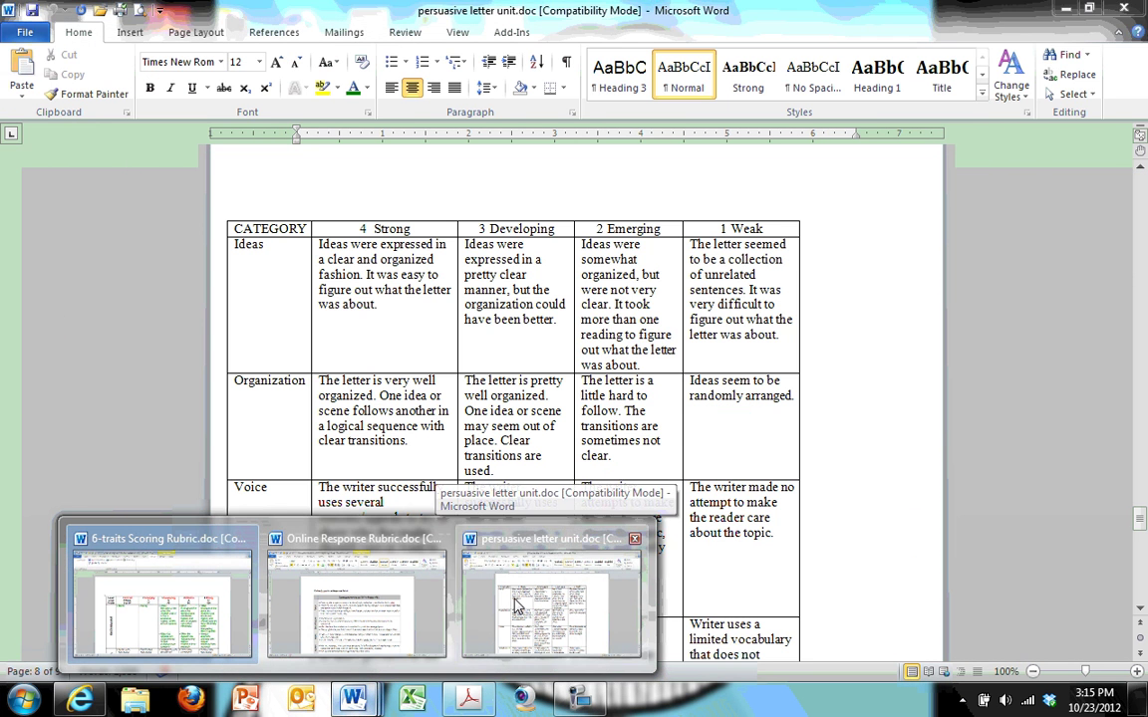
Bring persuasive letter unit.doc to the front from the Word taskbar previews.
{"action": "left_click", "coordinate": [515, 605]}
{"action": "scroll", "coordinate": [576, 555], "scroll_direction": "up", "scroll_amount": 1}
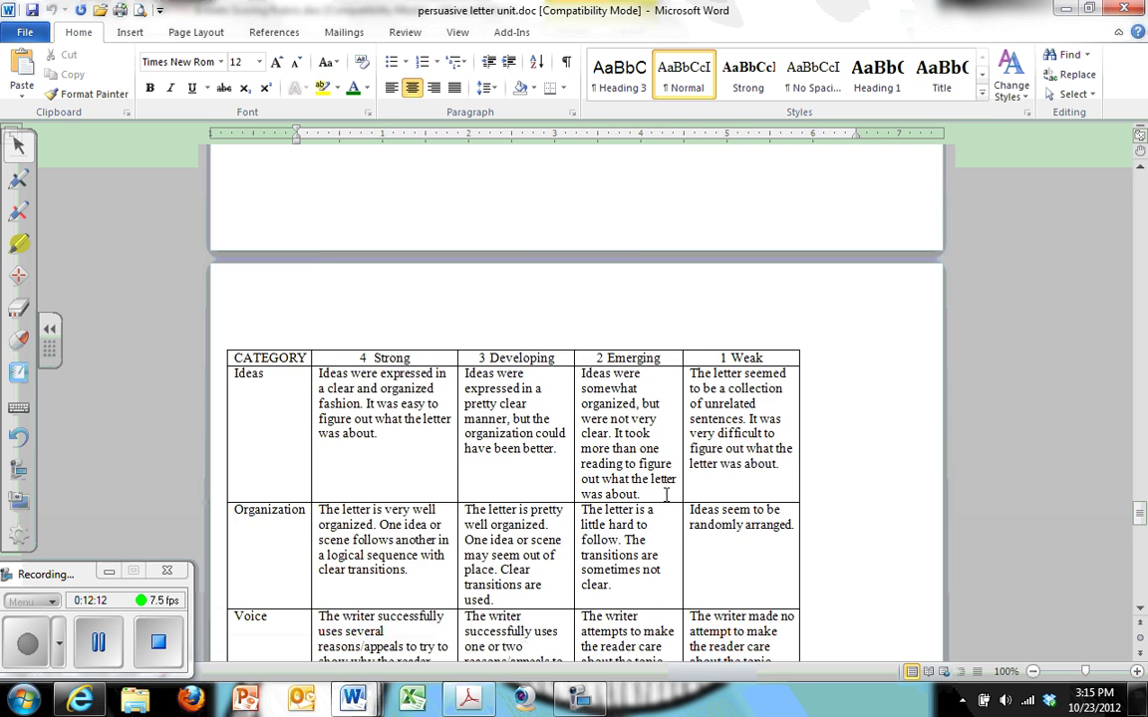
{"action": "scroll", "coordinate": [666, 494], "scroll_direction": "down", "scroll_amount": 10}
{"action": "scroll", "coordinate": [667, 495], "scroll_direction": "up", "scroll_amount": 6}
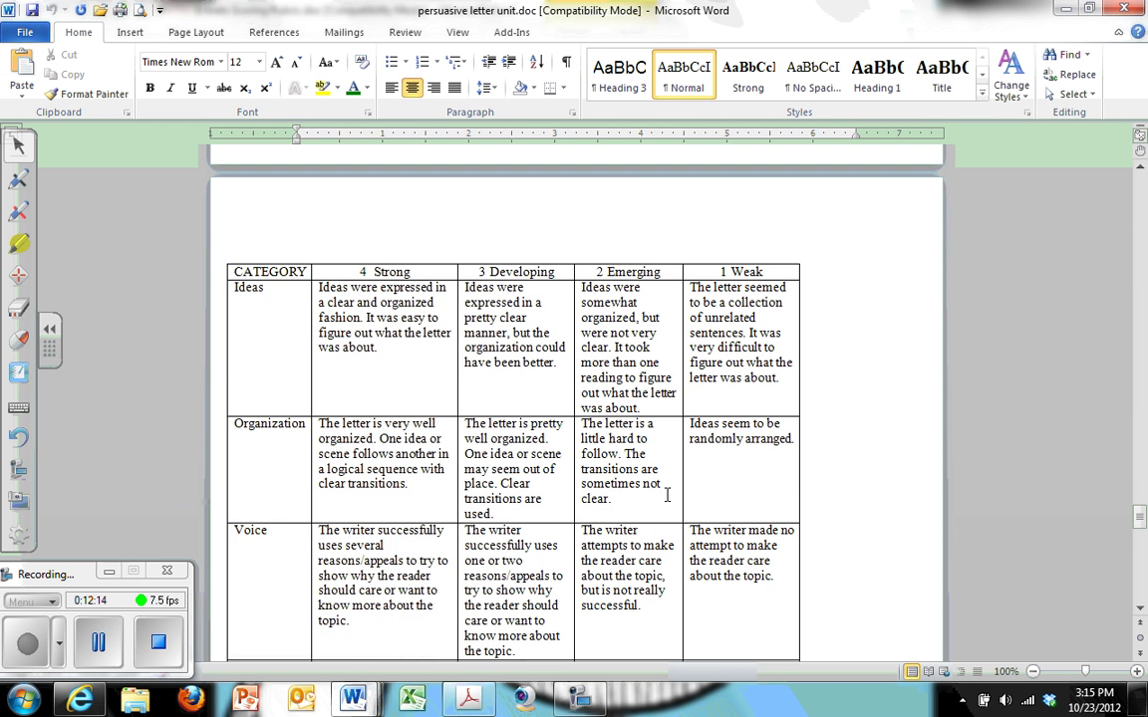
{"action": "scroll", "coordinate": [586, 451], "scroll_direction": "down", "scroll_amount": 2}
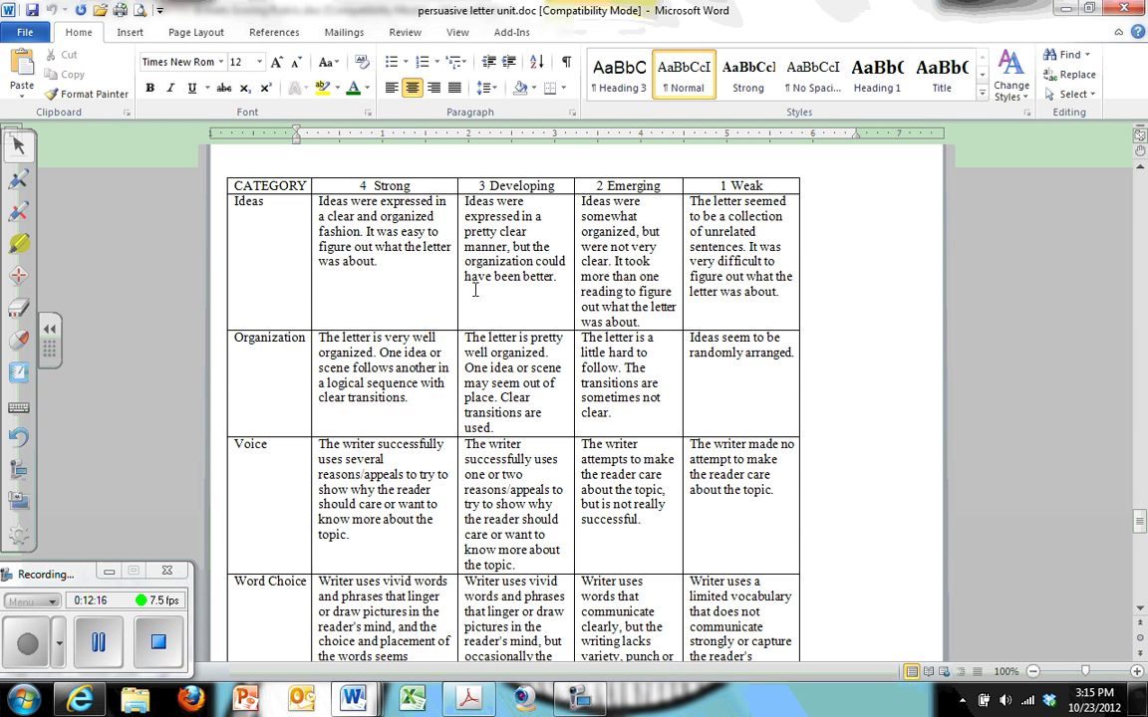
{"action": "scroll", "coordinate": [391, 231], "scroll_direction": "up", "scroll_amount": 1}
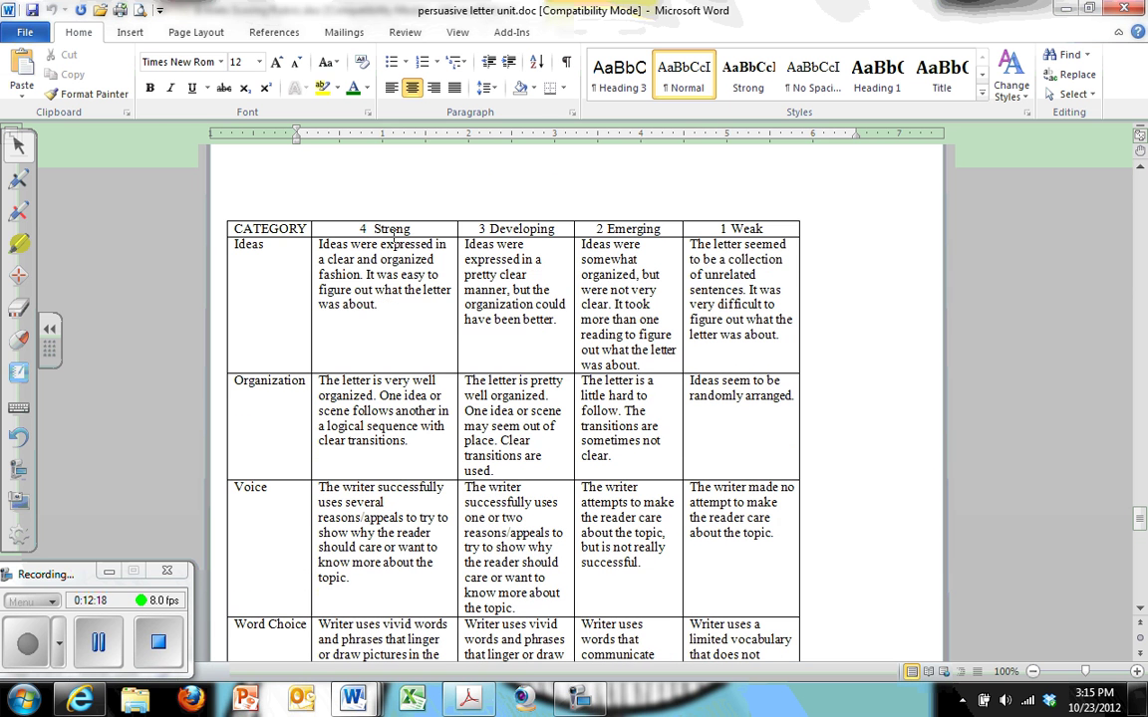
Browse the Rubric for Persuasive Letter table from its 4 Strong to 1 Weak header through its rows.
{"action": "left_click", "coordinate": [388, 228]}
{"action": "key", "text": "Right"}
{"action": "key", "text": "Right"}
{"action": "key", "text": "Right"}
{"action": "key", "text": "Right"}
{"action": "key", "text": "Right"}
{"action": "key", "text": "Right"}
{"action": "key", "text": "Right"}
{"action": "key", "text": "Right"}
{"action": "key", "text": "Right"}
{"action": "key", "text": "Right"}
{"action": "key", "text": "Right"}
{"action": "key", "text": "Right"}
{"action": "key", "text": "Right"}
{"action": "key", "text": "Right"}
{"action": "key", "text": "Right"}
{"action": "key", "text": "Right"}
{"action": "key", "text": "Right"}
{"action": "key", "text": "Right"}
{"action": "key", "text": "Right"}
{"action": "key", "text": "Right"}
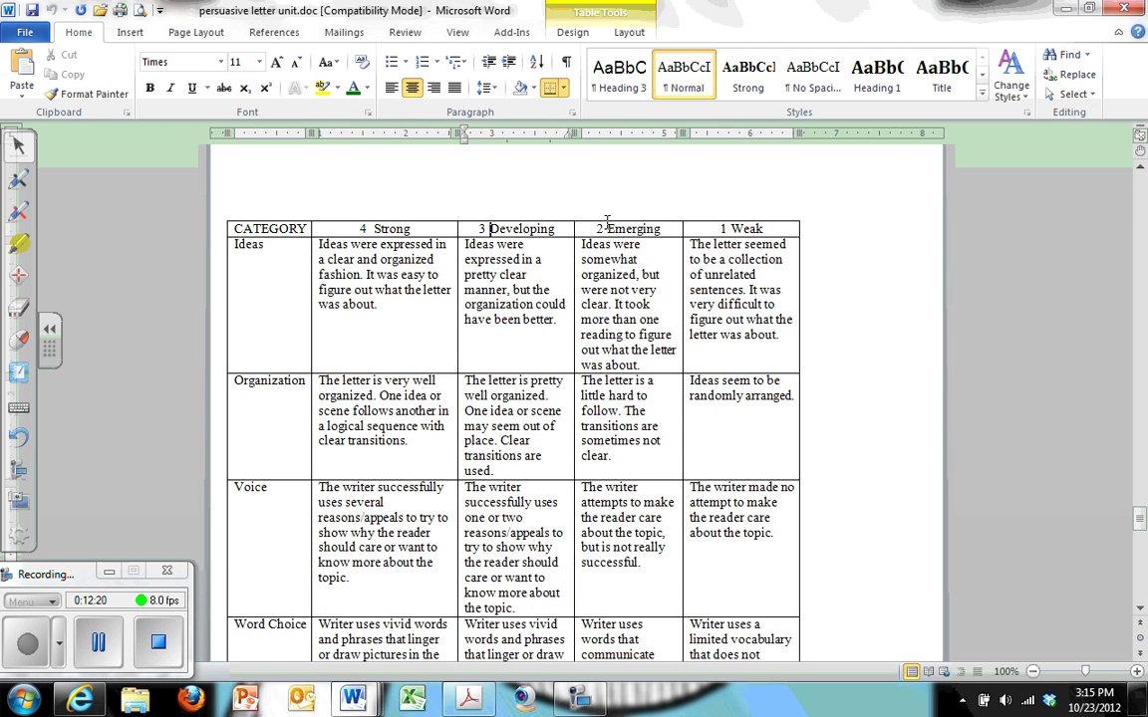
{"action": "scroll", "coordinate": [403, 362], "scroll_direction": "down", "scroll_amount": 7}
{"action": "scroll", "coordinate": [507, 269], "scroll_direction": "up", "scroll_amount": 8}
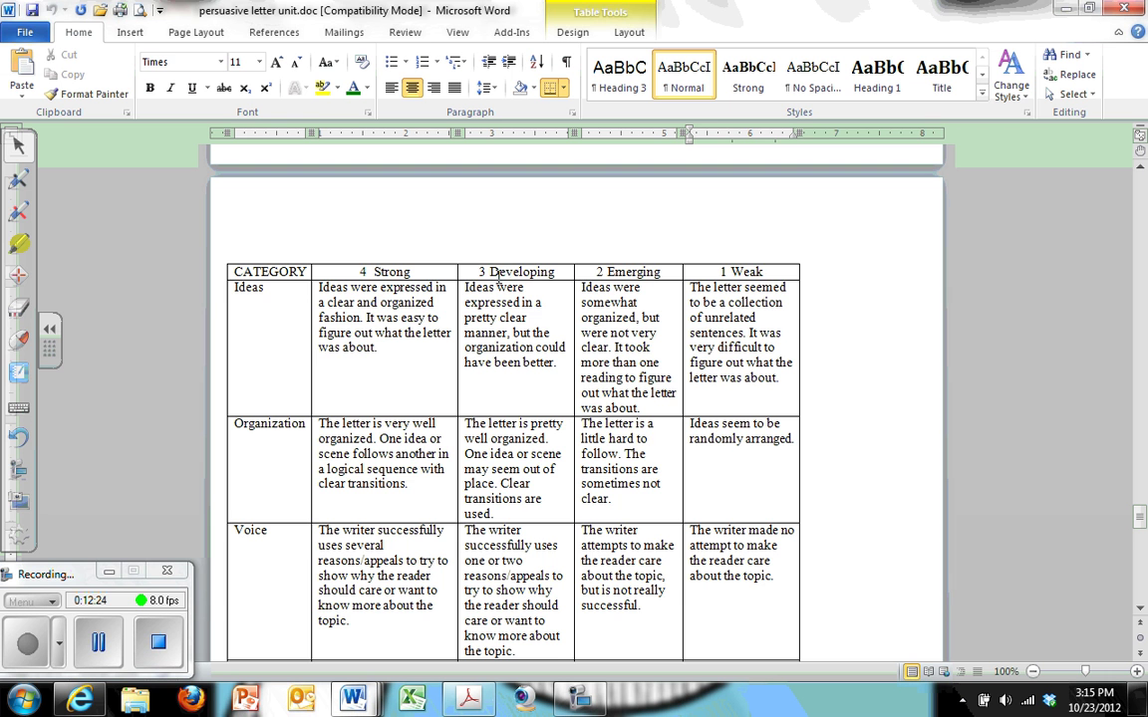
{"action": "scroll", "coordinate": [398, 328], "scroll_direction": "down", "scroll_amount": 10}
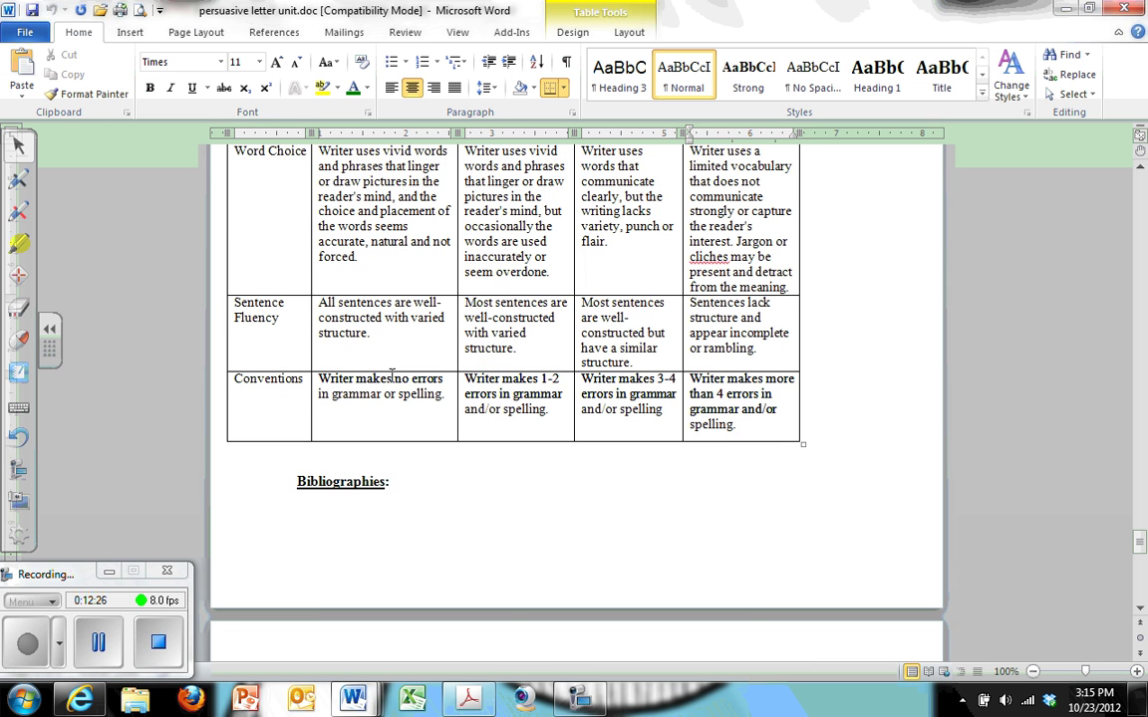
{"action": "scroll", "coordinate": [394, 376], "scroll_direction": "up", "scroll_amount": 10}
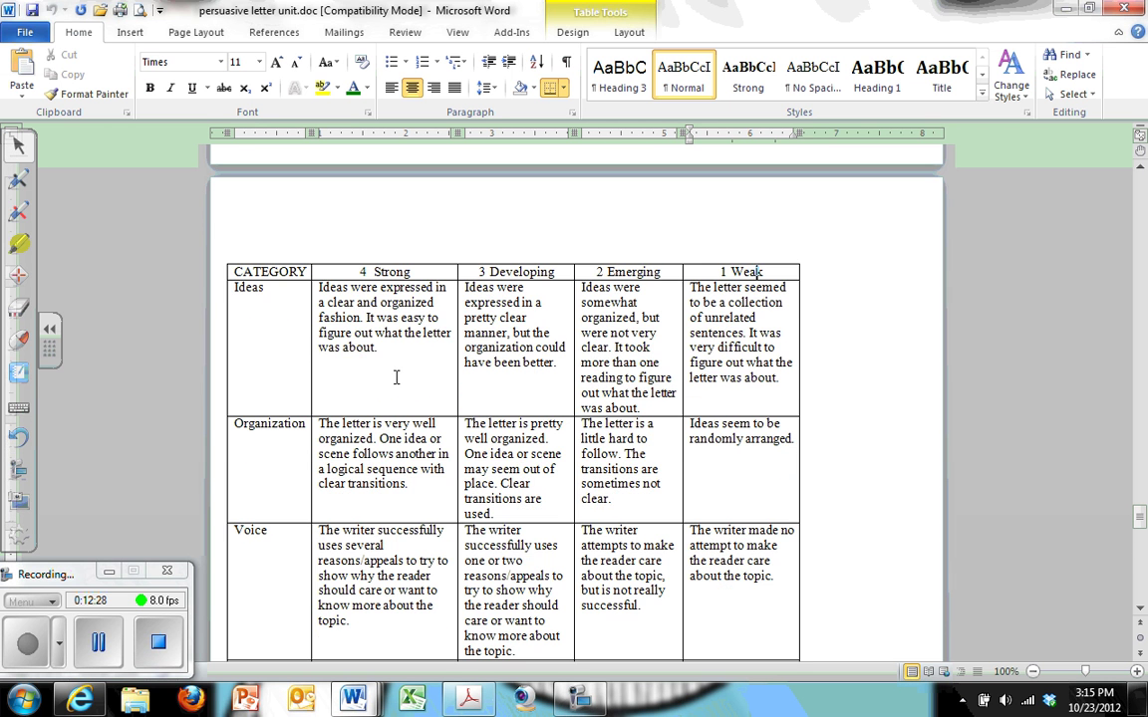
{"action": "scroll", "coordinate": [399, 376], "scroll_direction": "up", "scroll_amount": 10}
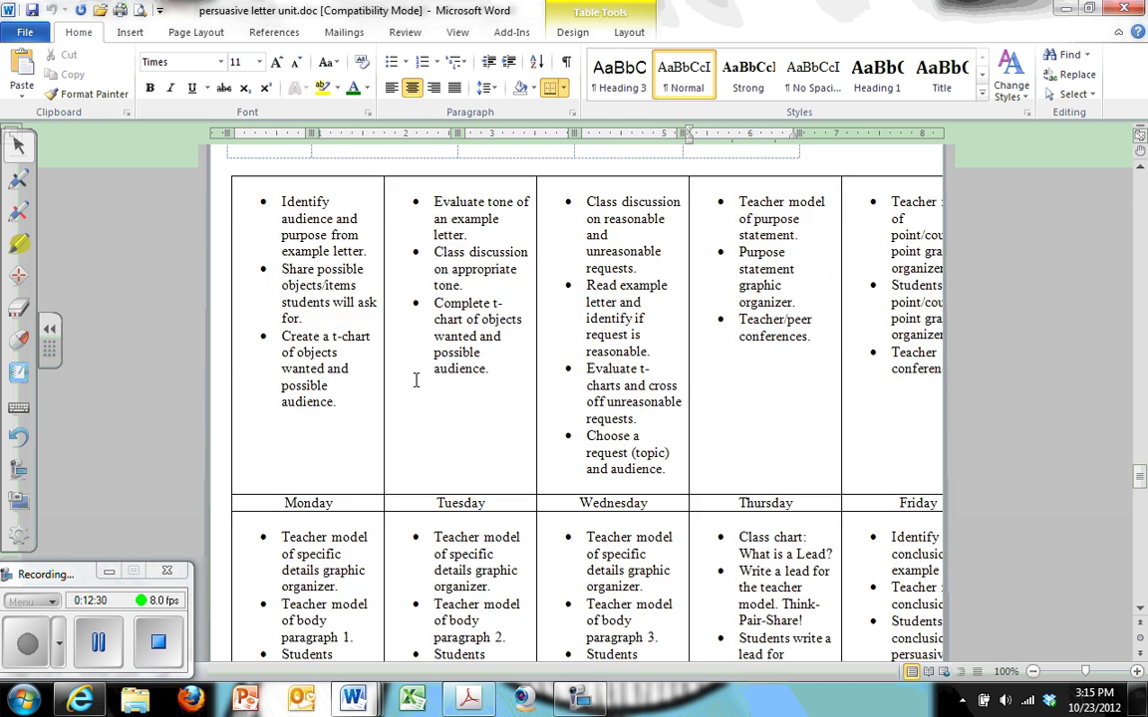
{"action": "scroll", "coordinate": [415, 380], "scroll_direction": "down", "scroll_amount": 10}
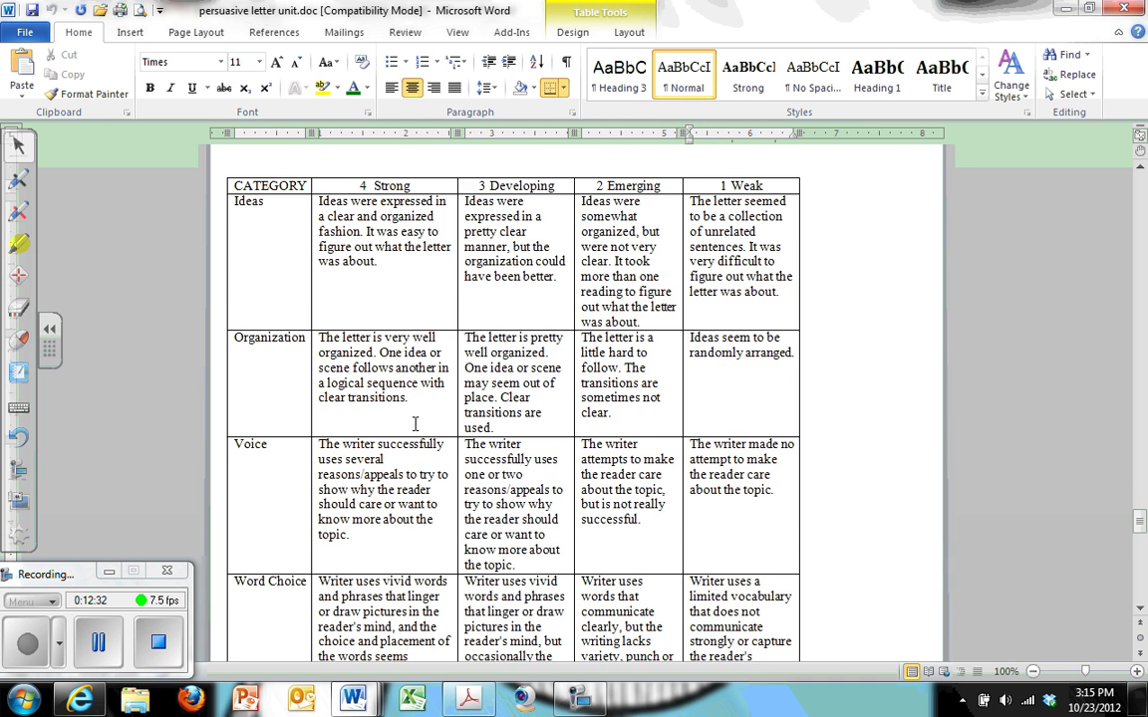
{"action": "scroll", "coordinate": [435, 407], "scroll_direction": "up", "scroll_amount": 6}
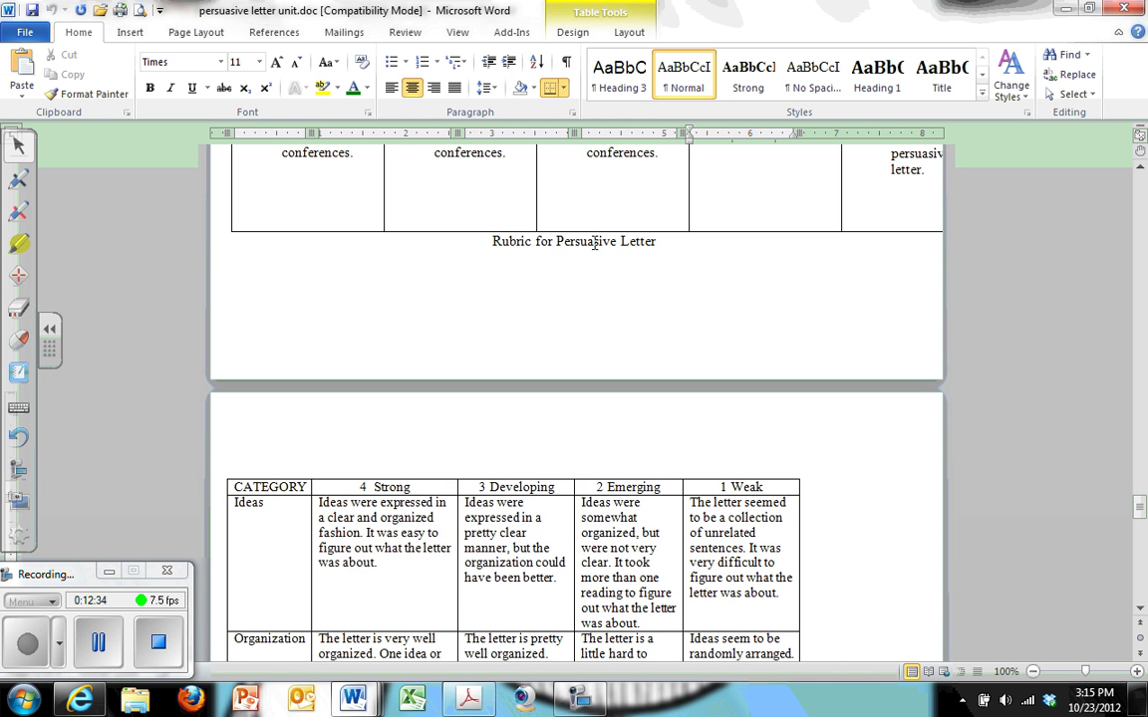
{"action": "scroll", "coordinate": [503, 488], "scroll_direction": "down", "scroll_amount": 6}
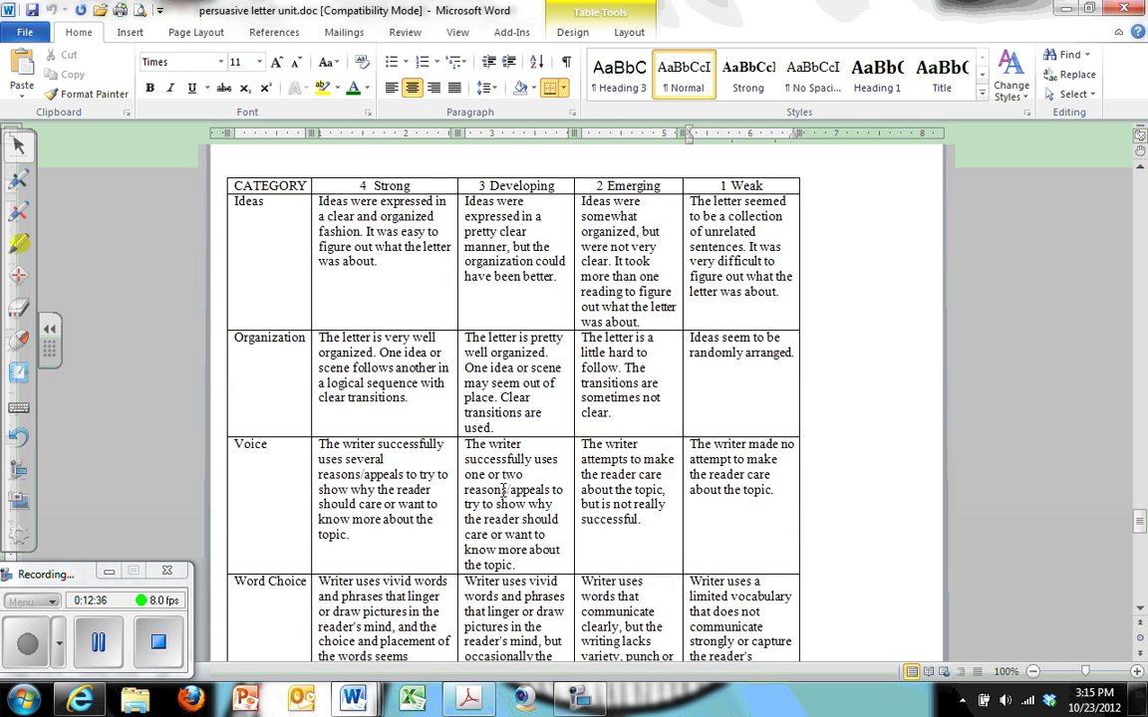
{"action": "scroll", "coordinate": [503, 488], "scroll_direction": "down", "scroll_amount": 3}
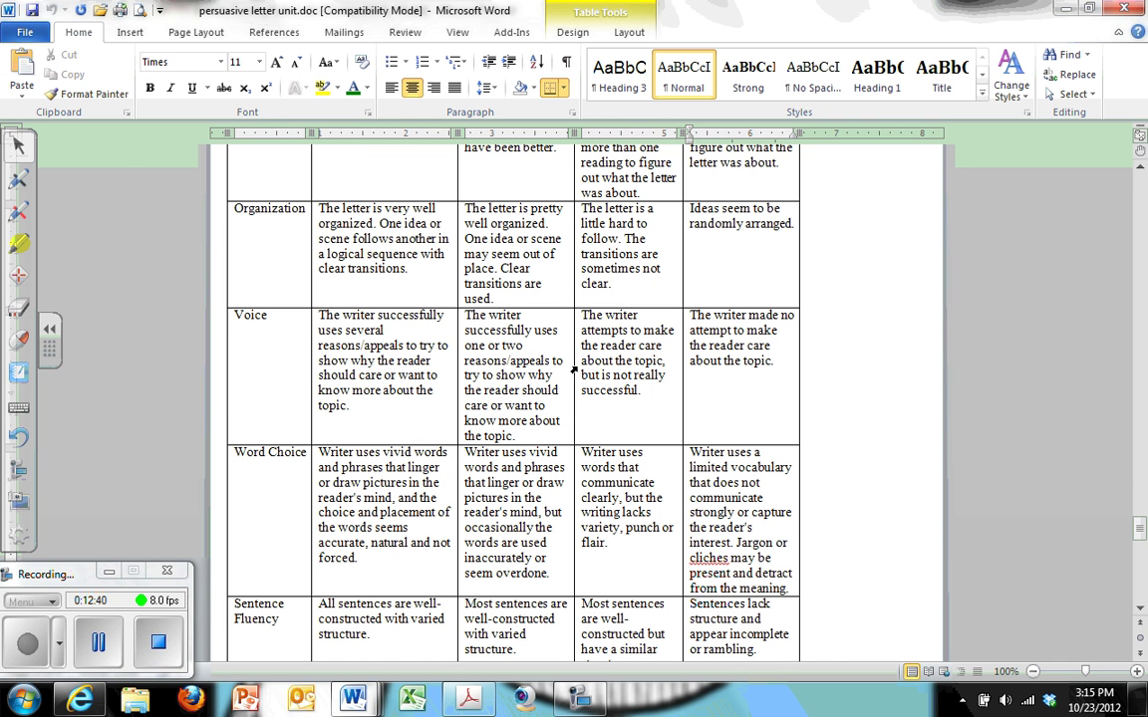
Show the 6 Traits PDF scoring scale in Acrobat, then bring the RubiStar home page forward in Internet Explorer.
{"action": "key", "text": "alt+Tab"}
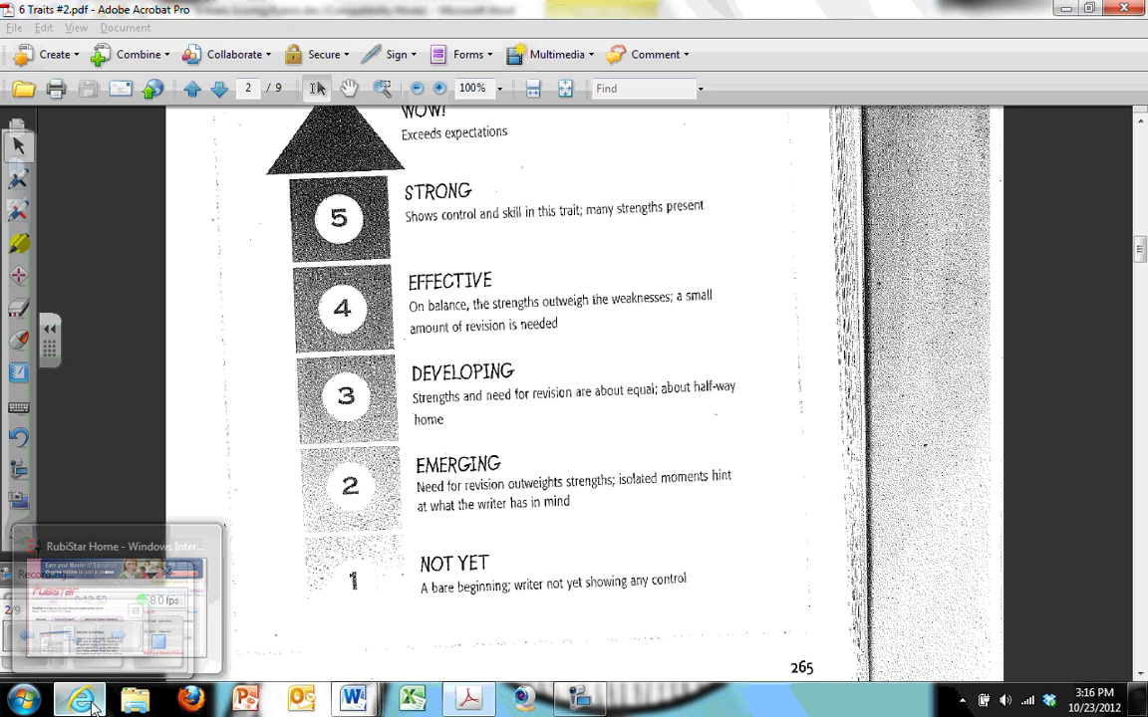
{"action": "left_click", "coordinate": [94, 704]}
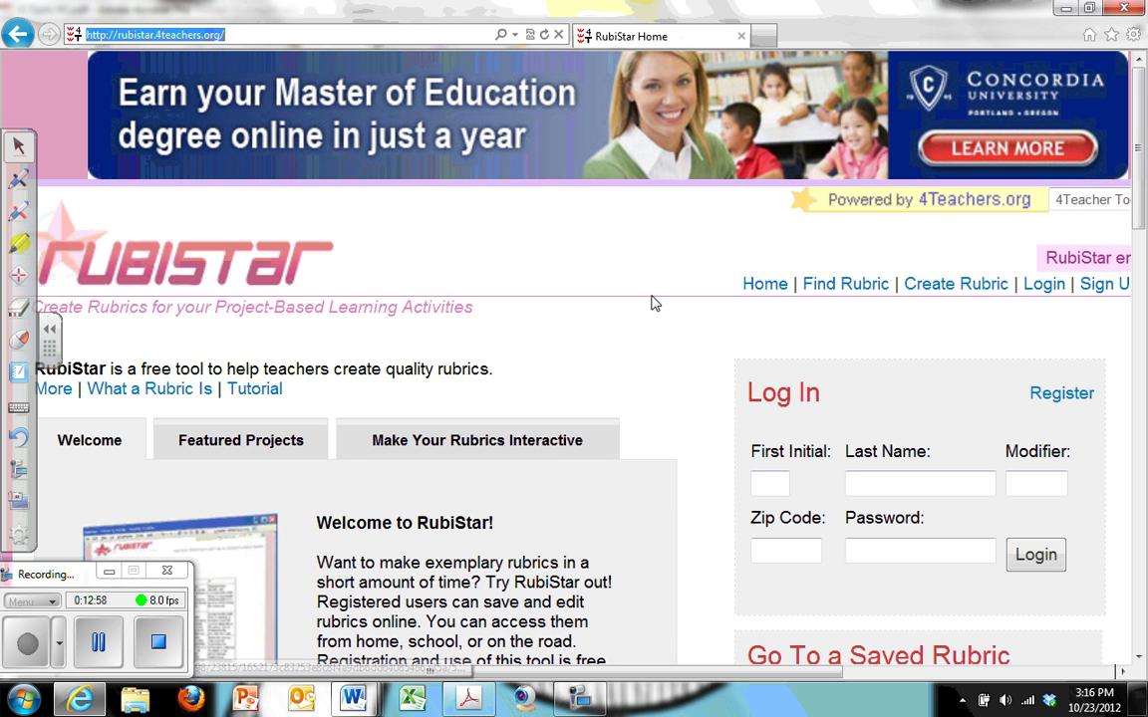
Browse the RubiStar home page down to the Create a Rubric topics such as Writing and Science.
{"action": "left_click", "coordinate": [688, 333]}
{"action": "scroll", "coordinate": [687, 334], "scroll_direction": "down", "scroll_amount": 8}
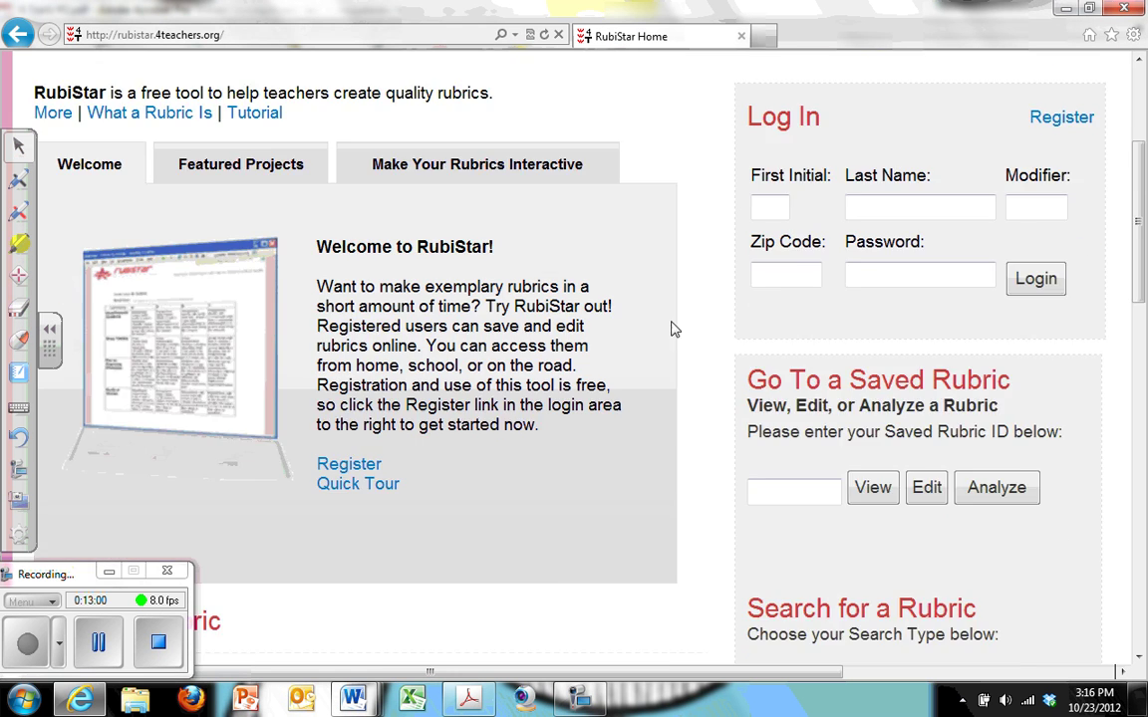
{"action": "scroll", "coordinate": [697, 221], "scroll_direction": "up", "scroll_amount": 5}
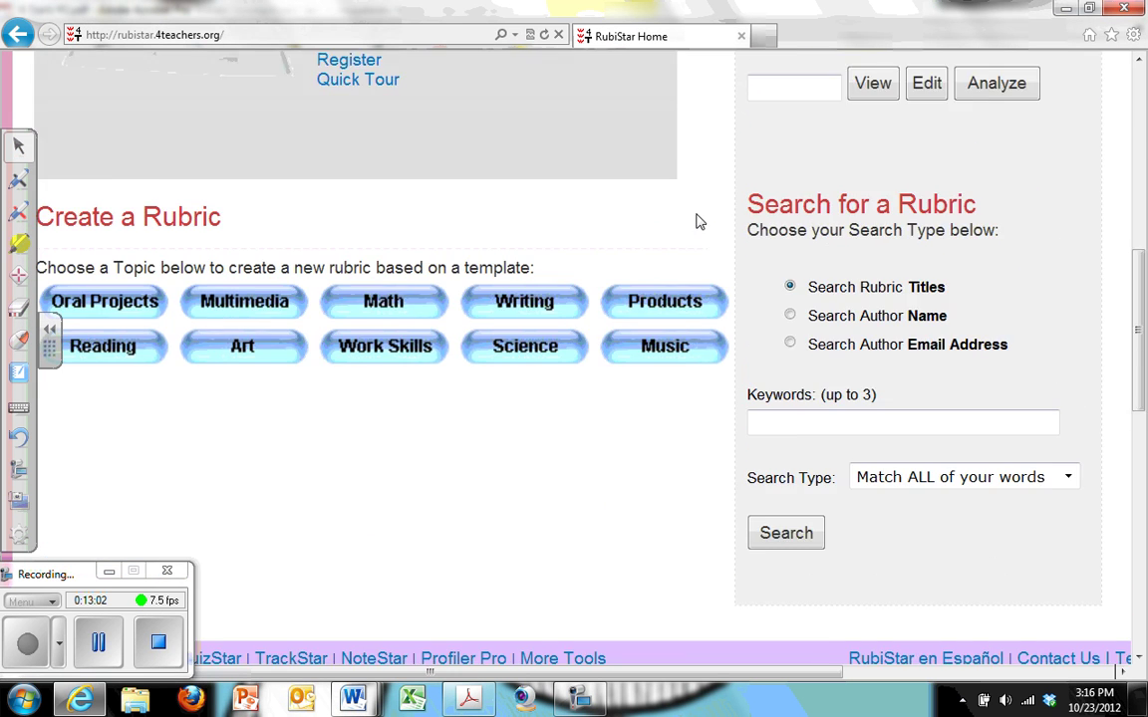
{"action": "scroll", "coordinate": [698, 221], "scroll_direction": "down", "scroll_amount": 5}
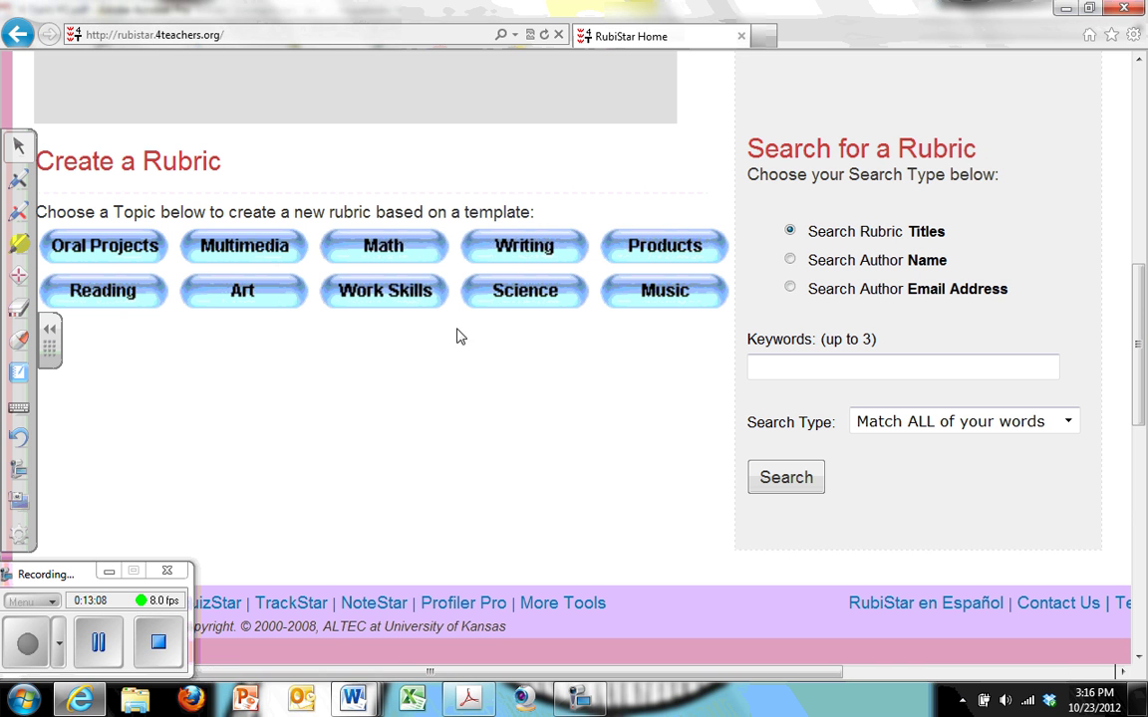
{"action": "scroll", "coordinate": [596, 341], "scroll_direction": "up", "scroll_amount": 5}
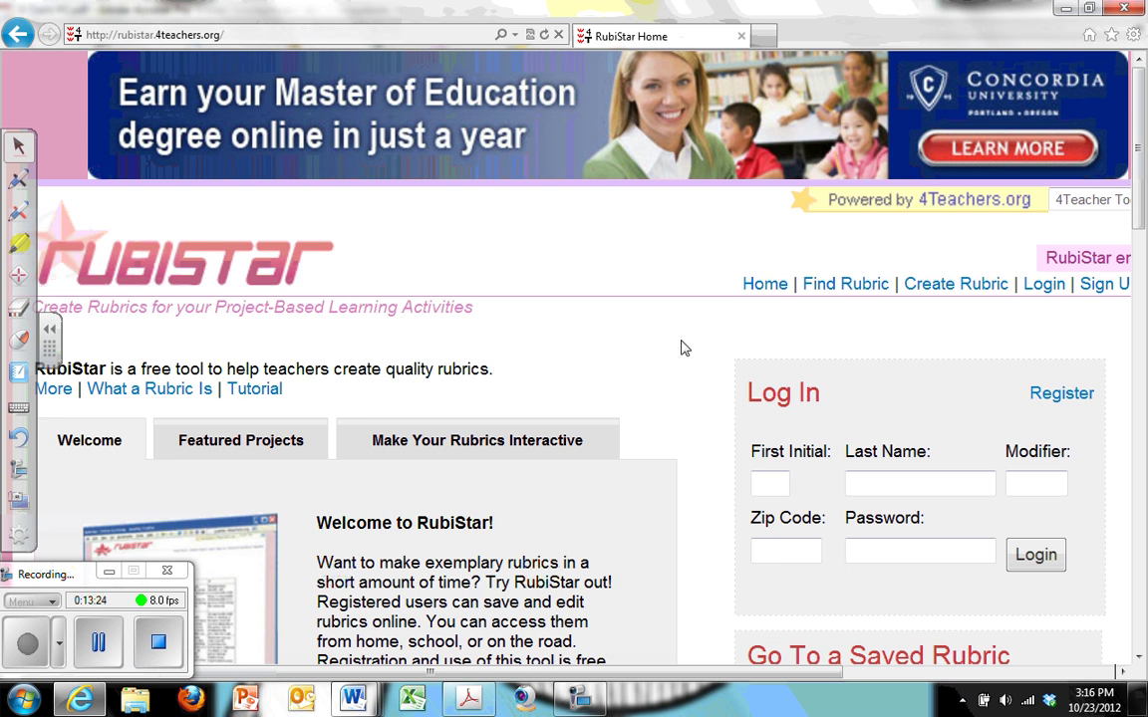
{"action": "scroll", "coordinate": [687, 344], "scroll_direction": "down", "scroll_amount": 3}
{"action": "scroll", "coordinate": [693, 338], "scroll_direction": "down", "scroll_amount": 3}
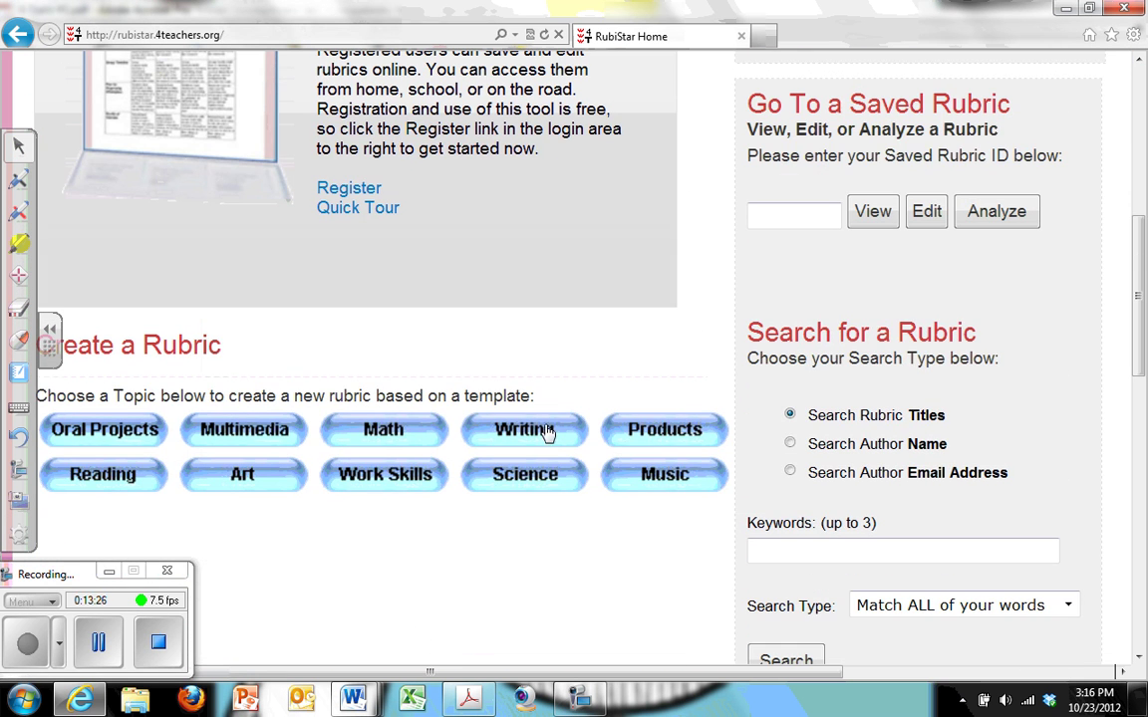
Return to 6-traits Scoring Rubric.doc in Word and review the reworded Idea Development row.
{"action": "mouse_move", "coordinate": [348, 701]}
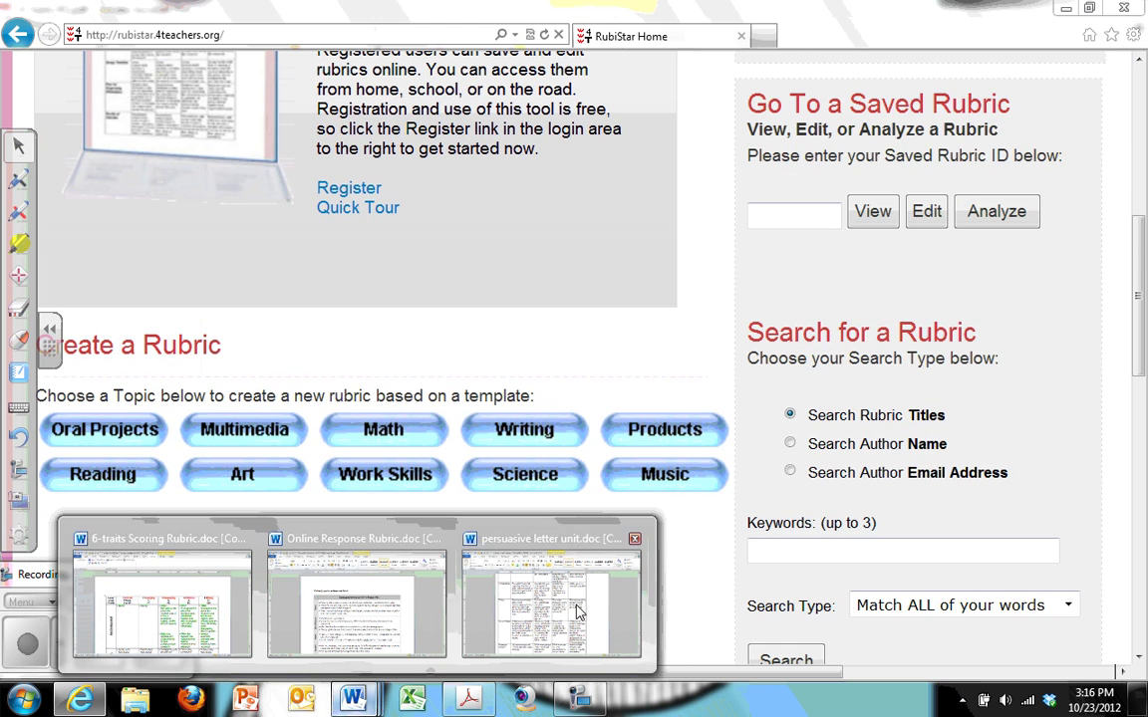
{"action": "left_click", "coordinate": [206, 627]}
{"action": "scroll", "coordinate": [531, 321], "scroll_direction": "down", "scroll_amount": 3}
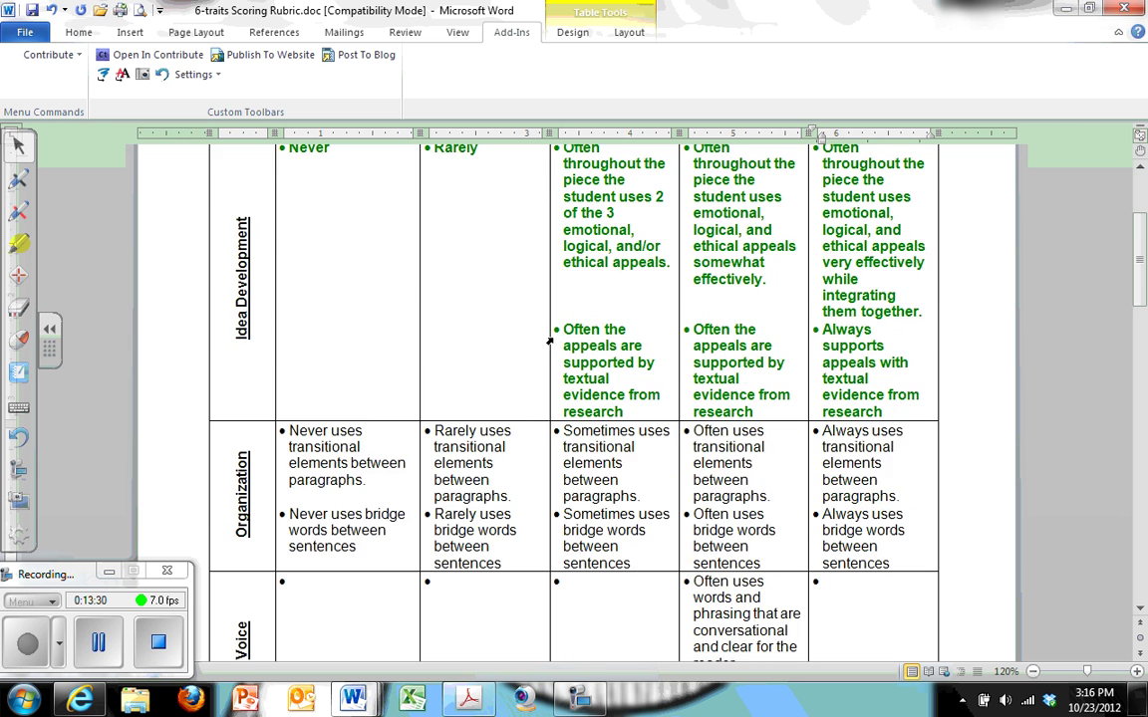
{"action": "scroll", "coordinate": [531, 320], "scroll_direction": "up", "scroll_amount": 3}
{"action": "scroll", "coordinate": [531, 320], "scroll_direction": "down", "scroll_amount": 2}
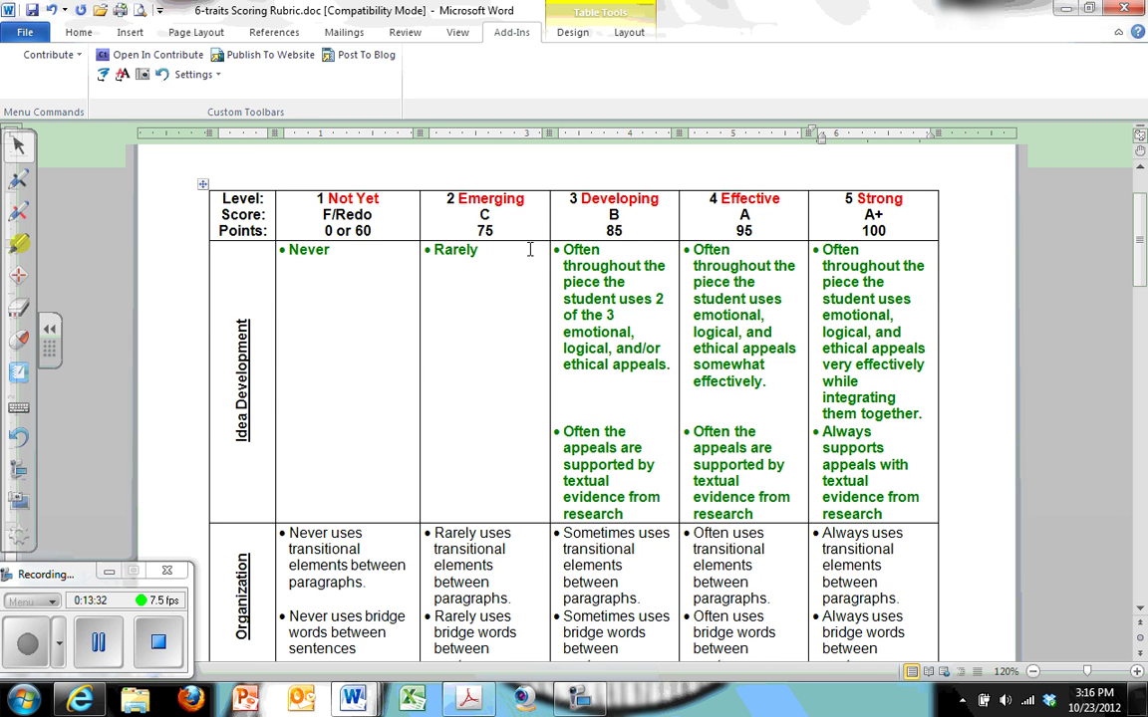
{"action": "scroll", "coordinate": [533, 398], "scroll_direction": "down", "scroll_amount": 6}
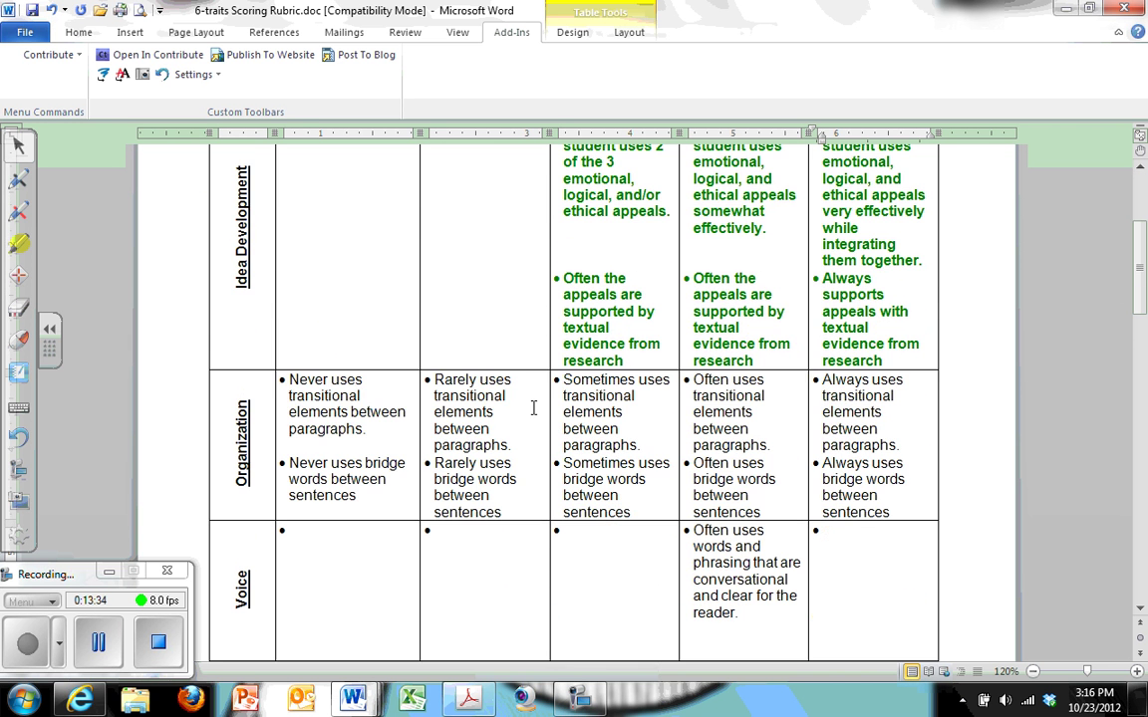
{"action": "scroll", "coordinate": [548, 389], "scroll_direction": "up", "scroll_amount": 2}
{"action": "scroll", "coordinate": [565, 356], "scroll_direction": "up", "scroll_amount": 3}
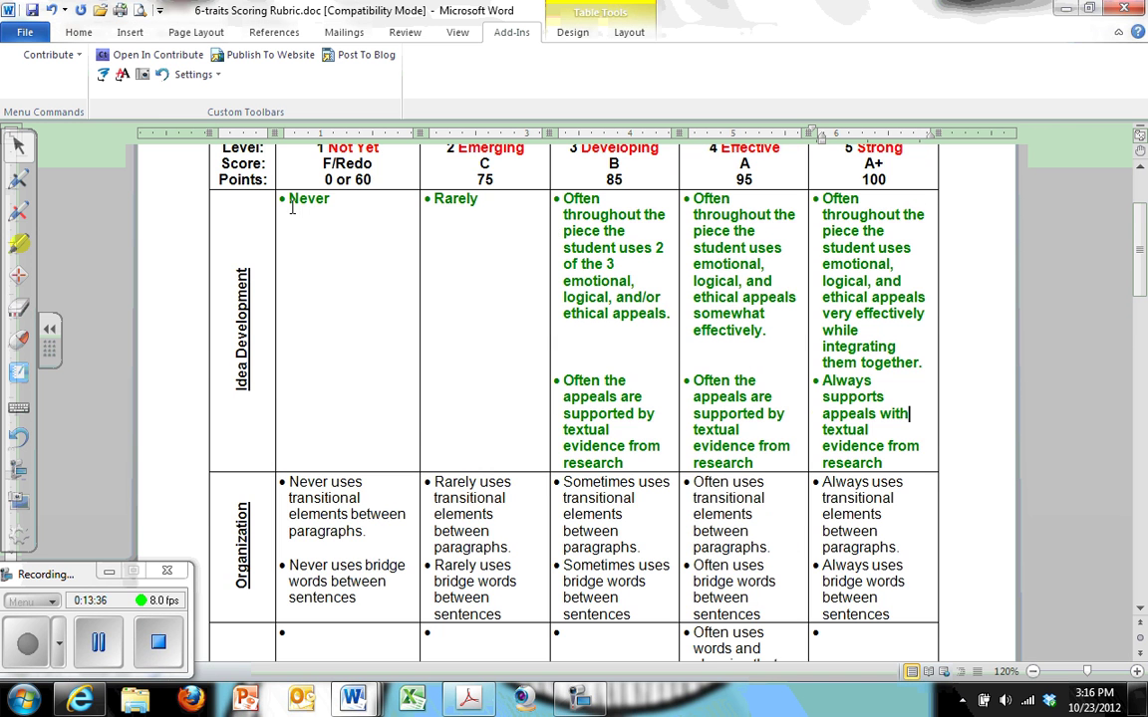
{"action": "scroll", "coordinate": [663, 453], "scroll_direction": "down", "scroll_amount": 7}
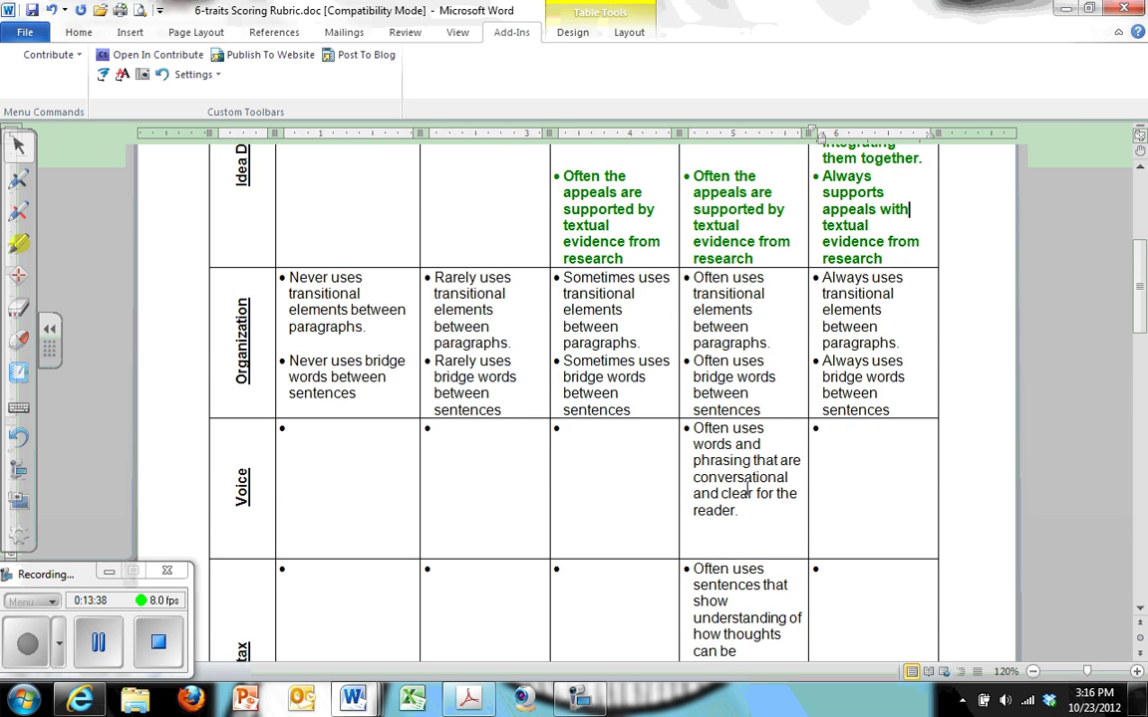
{"action": "scroll", "coordinate": [747, 384], "scroll_direction": "up", "scroll_amount": 5}
{"action": "scroll", "coordinate": [749, 381], "scroll_direction": "up", "scroll_amount": 5}
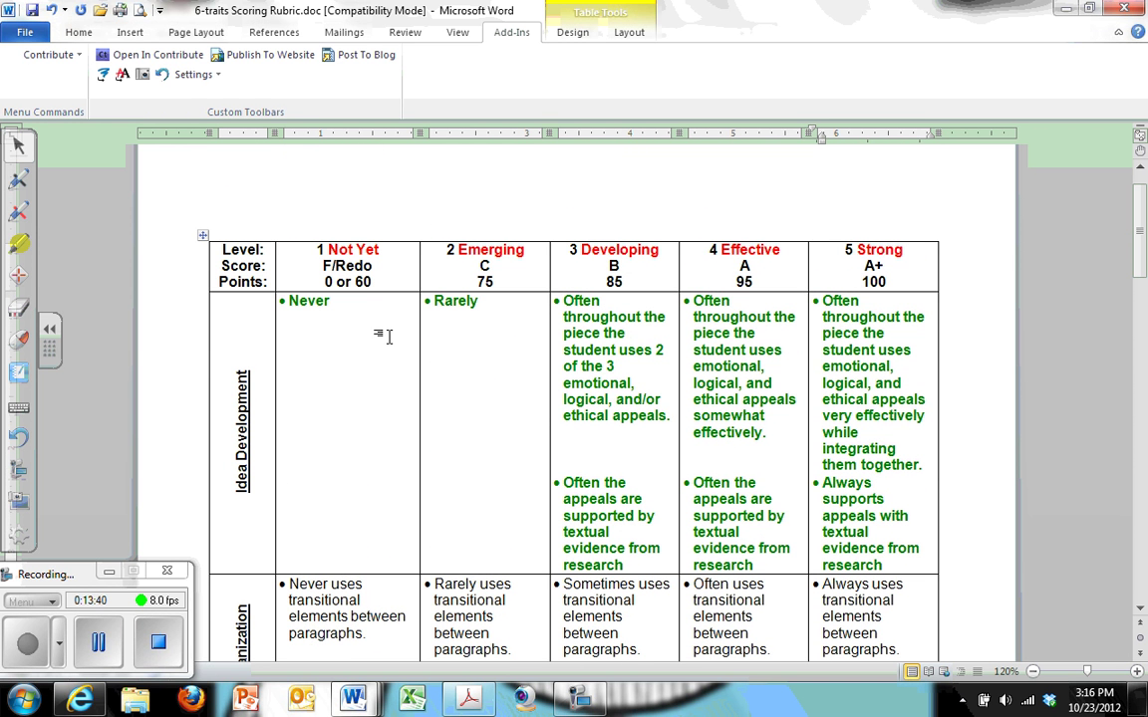